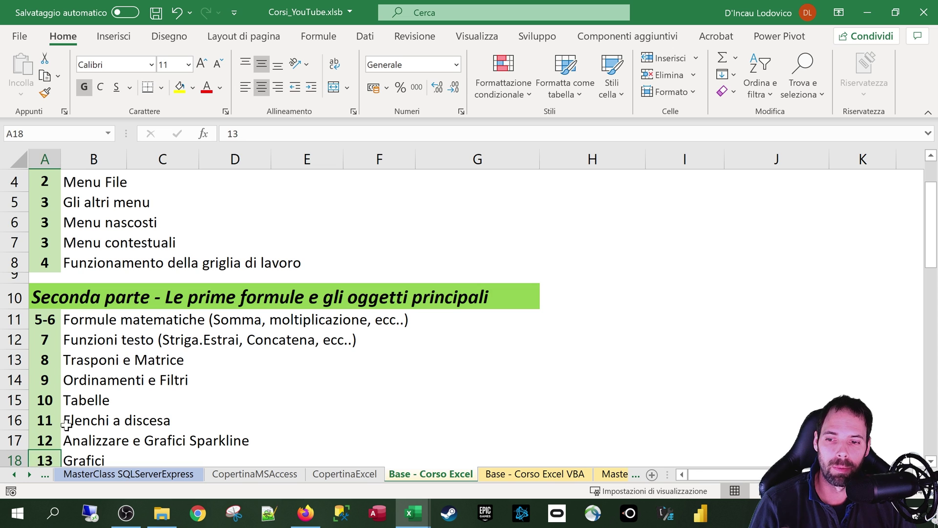
- Review the second part of the Excel course outline down to the Grafici lesson in row 18
scroll(61, 426, down, 1)
click(75, 404)
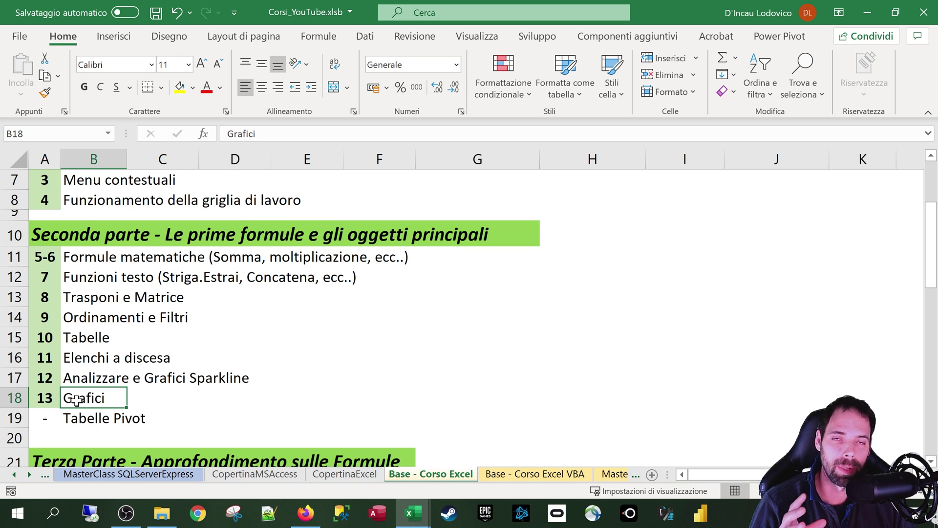
click(48, 399)
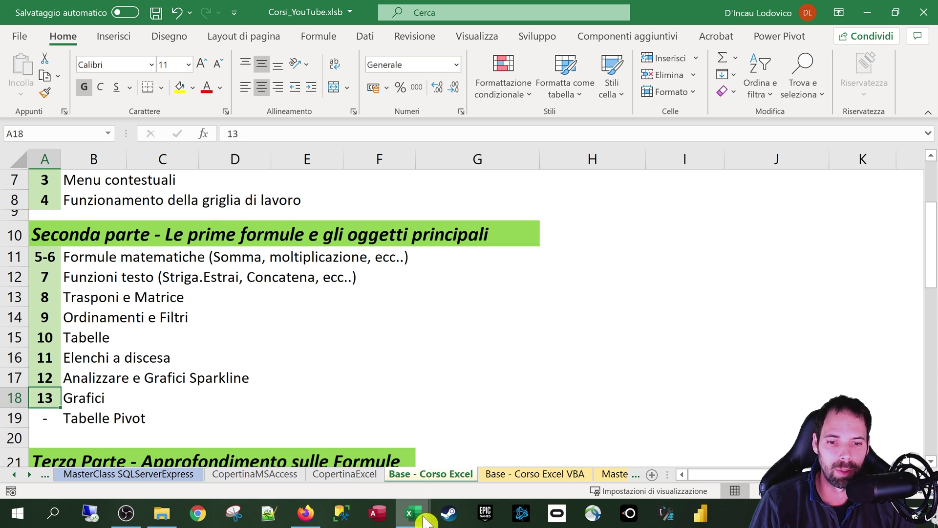
- Switch to the L13_Excel_Grafici.xlsb workbook and examine the conference table A2:D8 on the 9. Grafici_Parte2 sheet
mouse_move(424, 521)
click(357, 472)
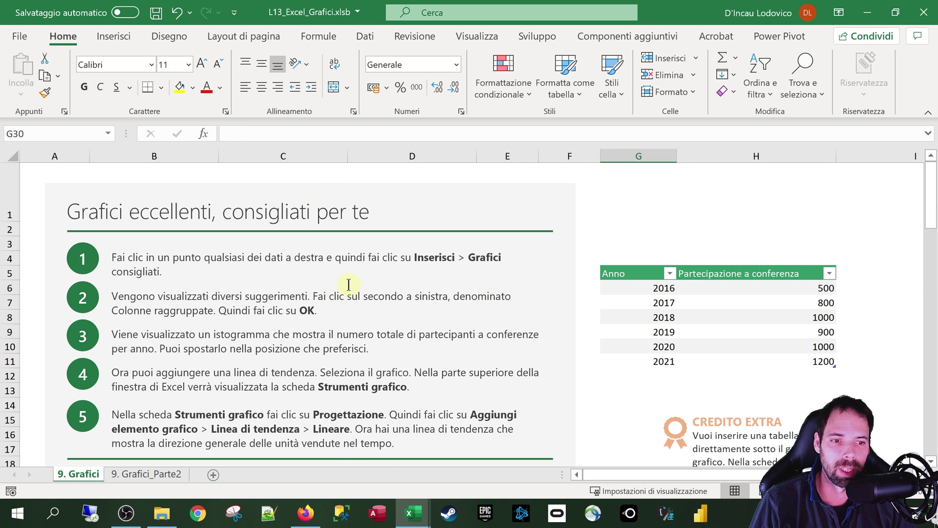
click(152, 475)
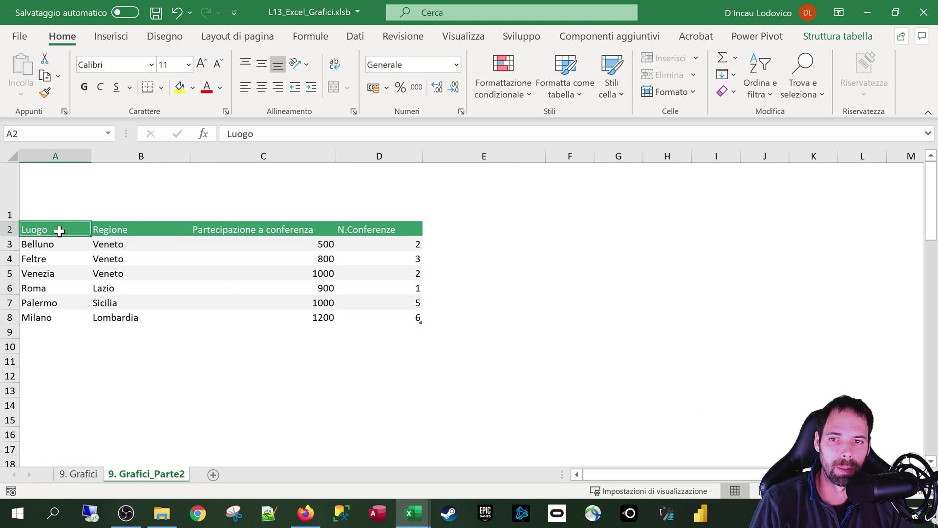
drag(59, 231, 362, 318)
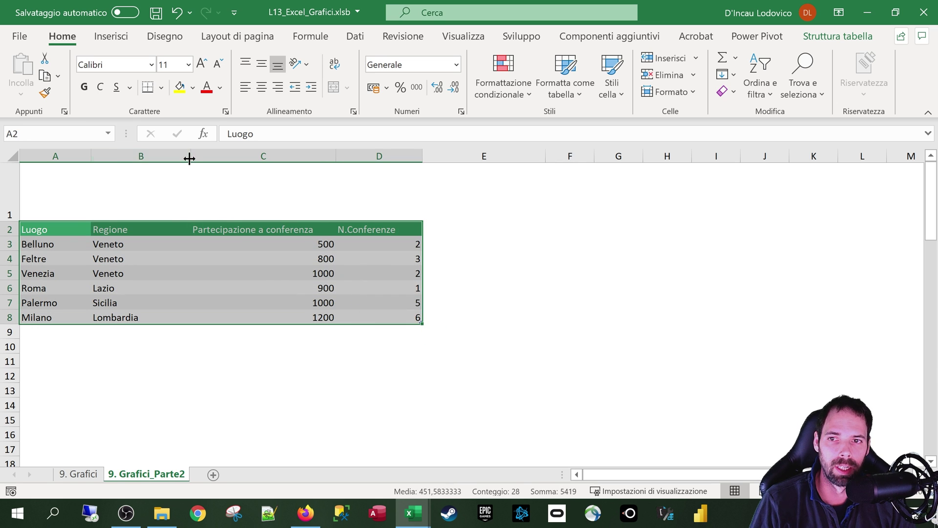
click(123, 255)
- Open the web link "Tipi di grafico disponibili in Office" near the end of the 9. Grafici sheet
click(78, 475)
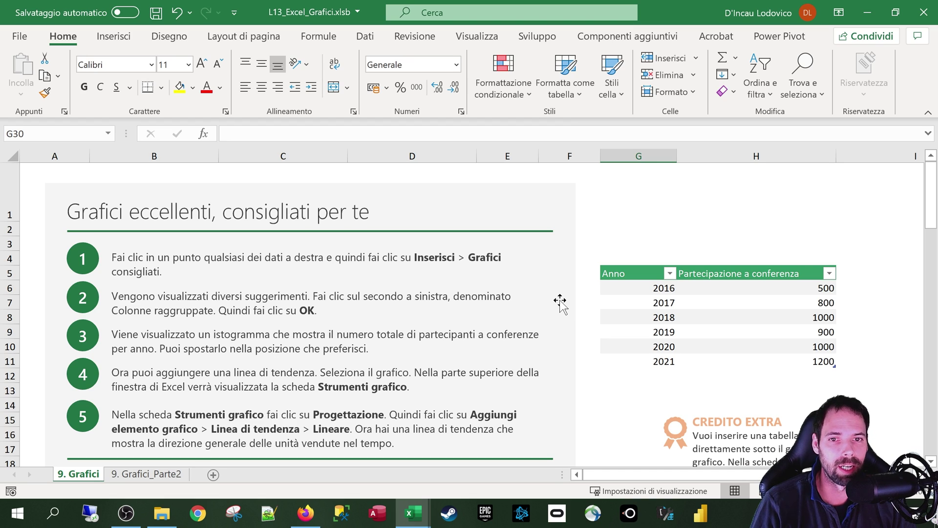
scroll(329, 283, down, 10)
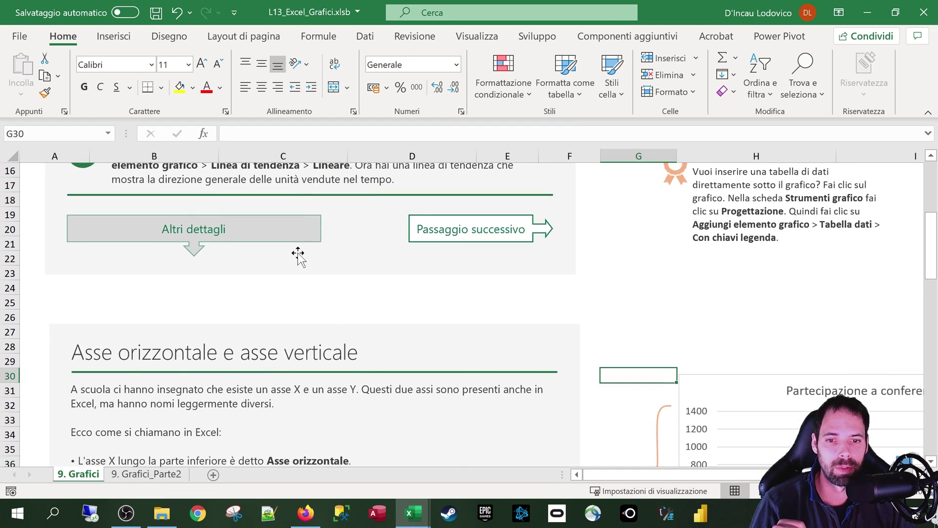
scroll(291, 258, down, 10)
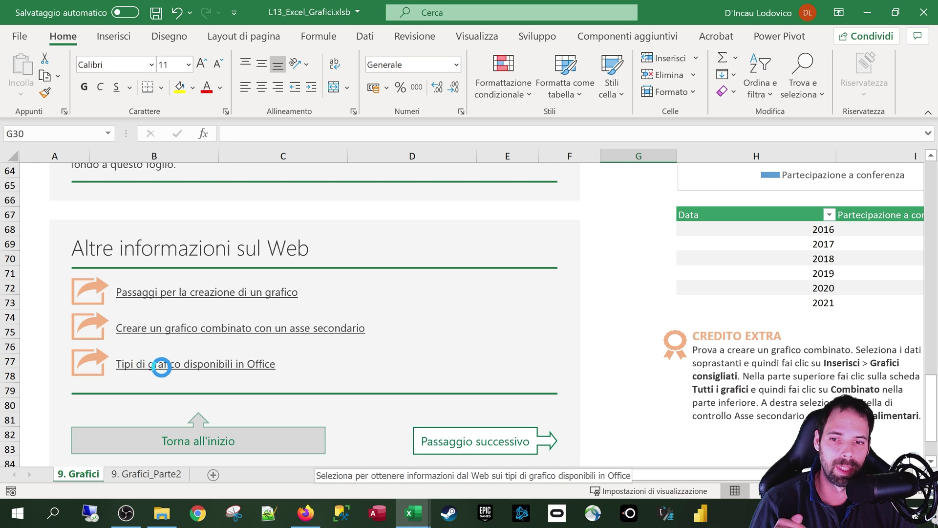
click(268, 384)
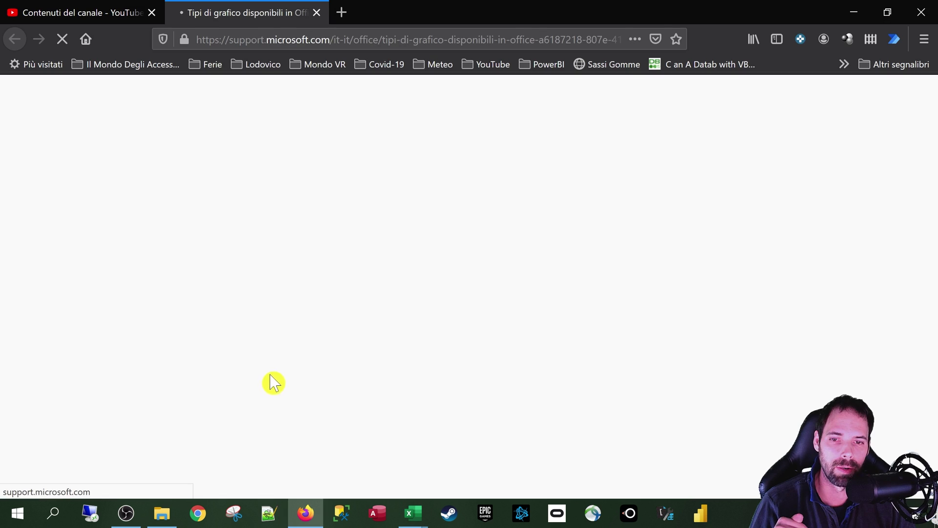
- Browse the list of chart types and view the Grafici a radar description, collapsing it again
scroll(312, 288, down, 5)
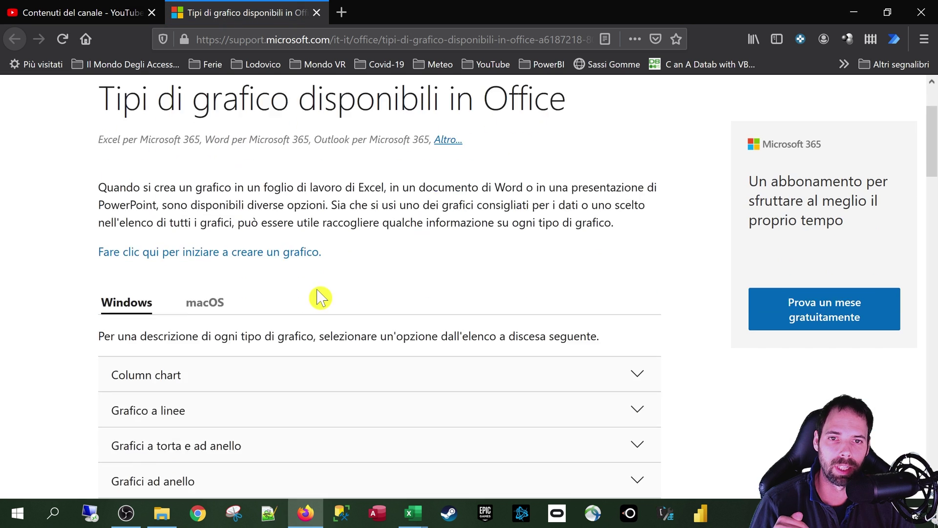
scroll(182, 220, down, 3)
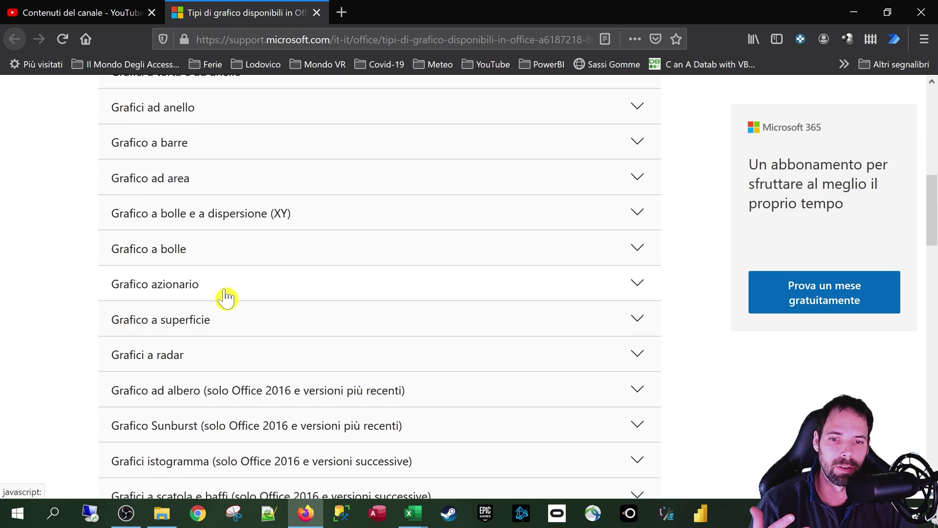
scroll(227, 293, down, 3)
scroll(252, 292, up, 5)
scroll(239, 295, down, 3)
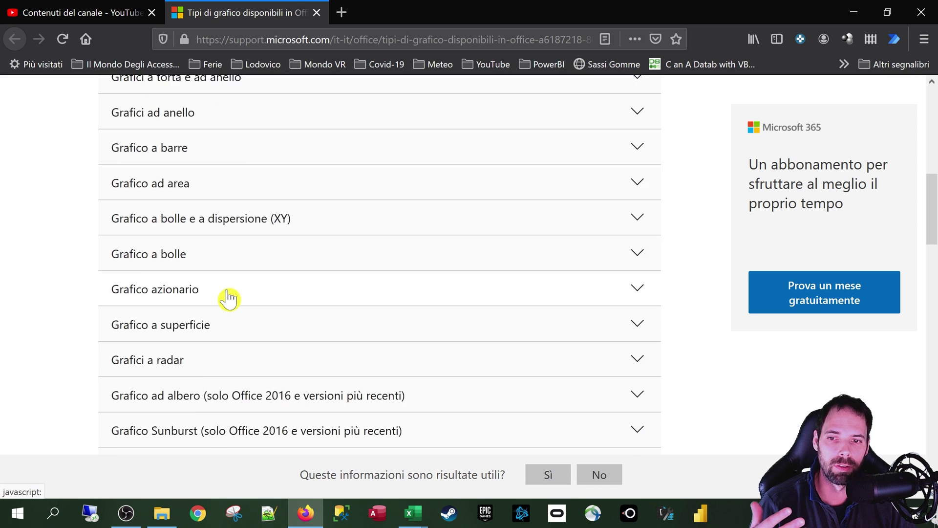
click(170, 286)
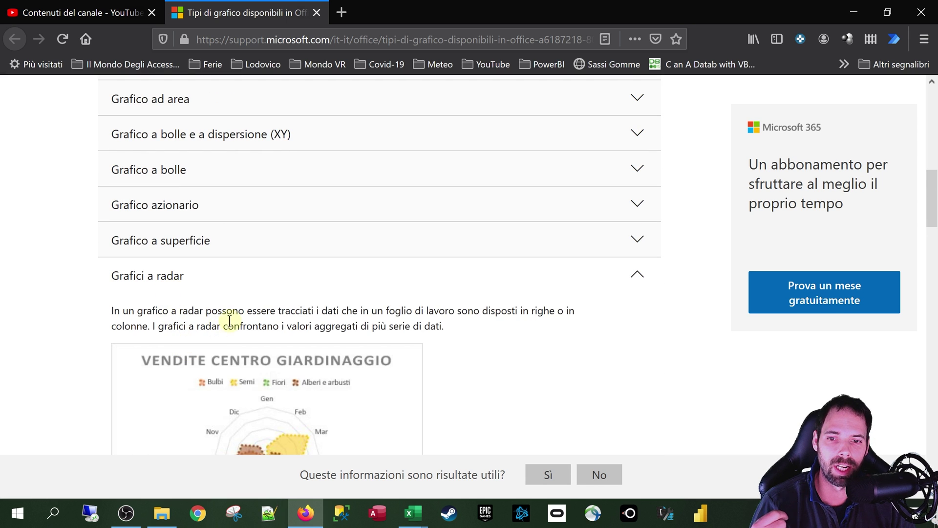
scroll(169, 310, down, 3)
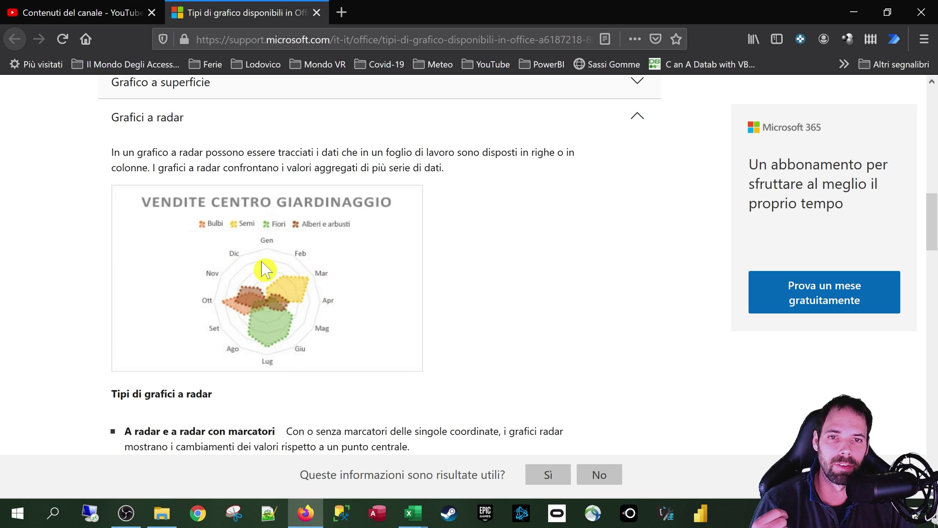
drag(179, 152, 212, 141)
click(212, 124)
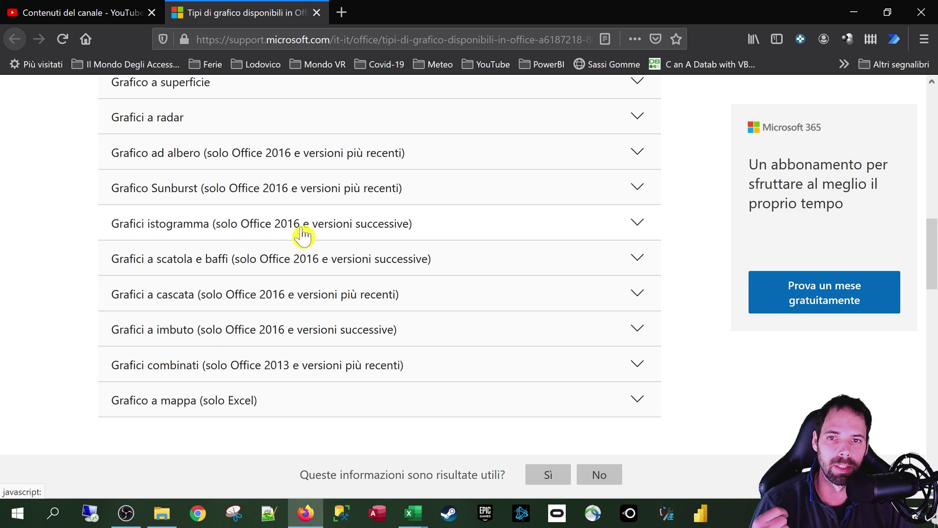
- View the Grafico ad albero description with its example chart and collapse the section again
scroll(334, 259, up, 2)
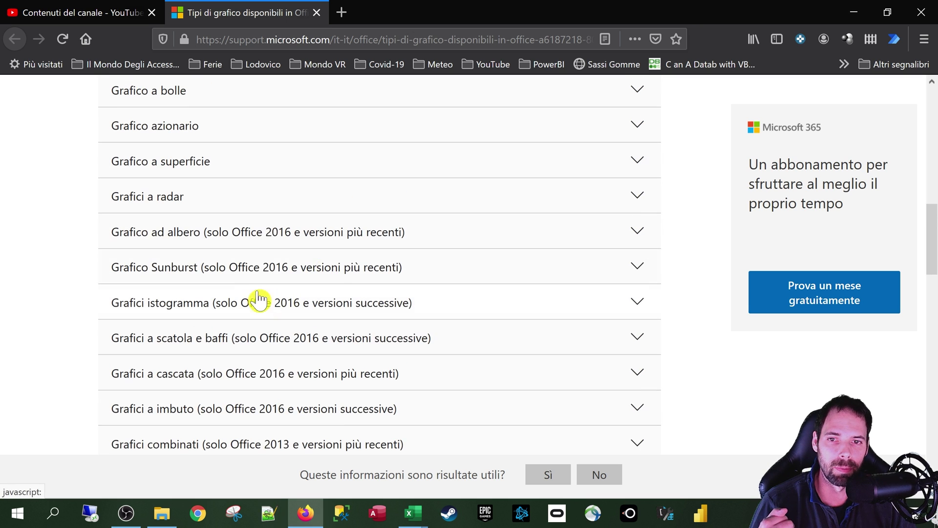
click(266, 239)
scroll(238, 381, down, 3)
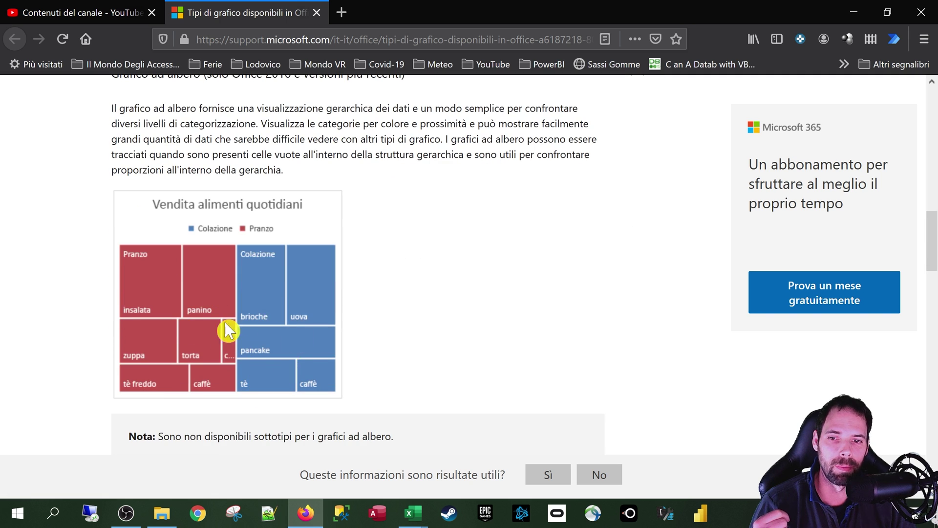
scroll(287, 324, up, 3)
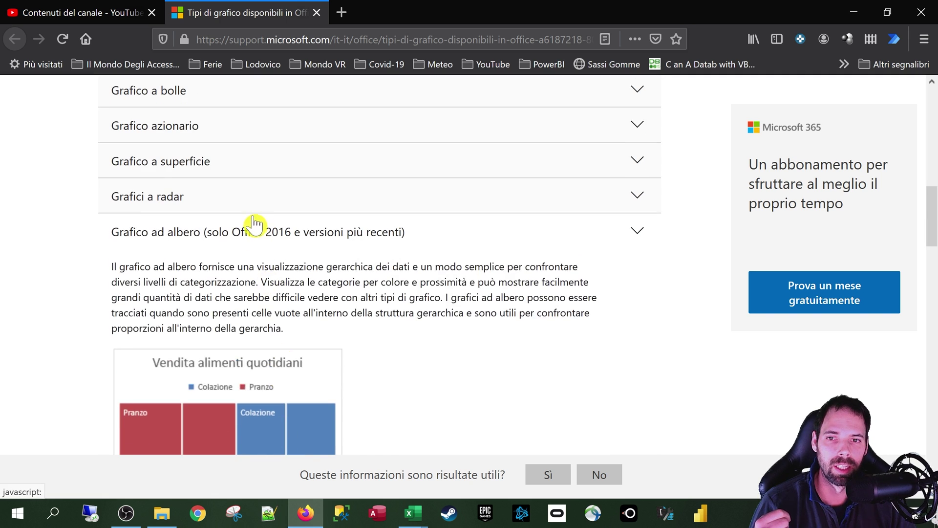
click(255, 225)
- View the Grafico a barre description with its example chart and collapse the section again
scroll(229, 210, up, 6)
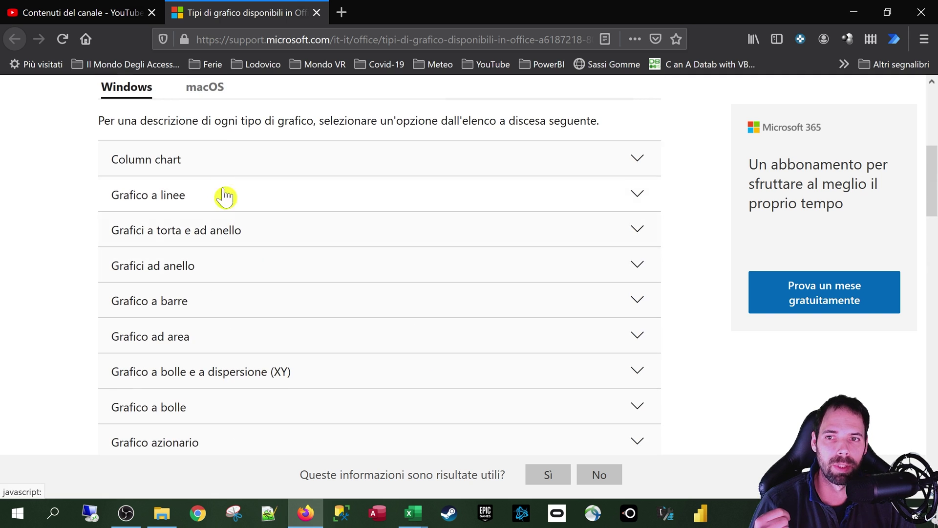
click(211, 310)
scroll(293, 413, down, 3)
scroll(227, 303, up, 3)
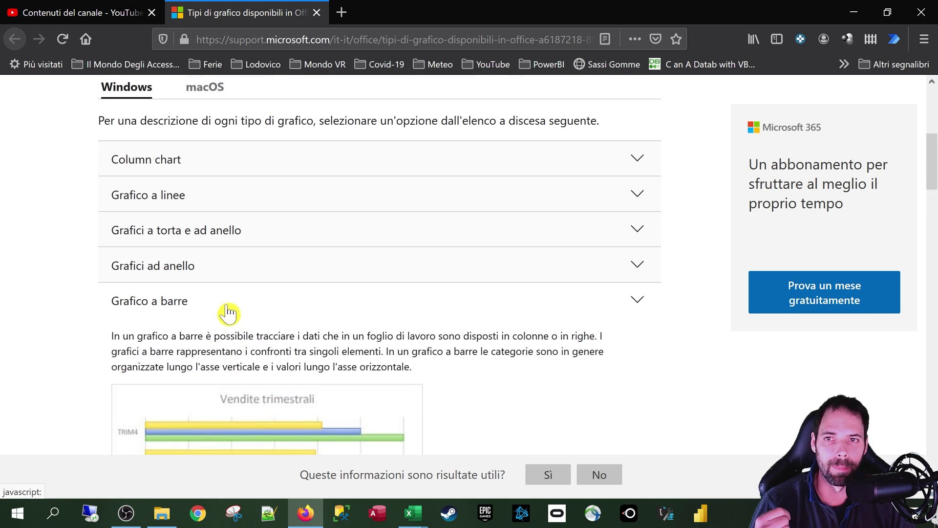
click(228, 312)
- Skim the rest of the chart types page and minimize the browser to return to the Excel workbook
scroll(310, 237, down, 15)
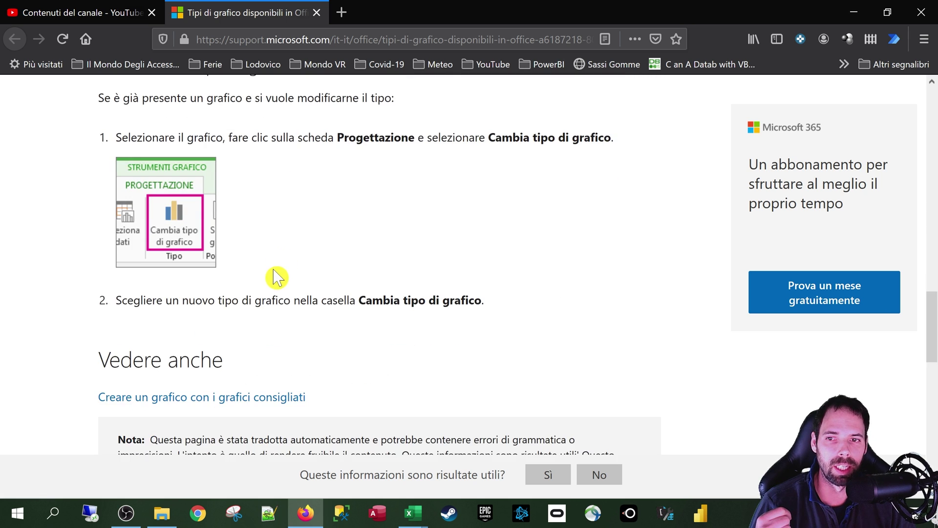
scroll(273, 278, down, 10)
scroll(273, 279, up, 18)
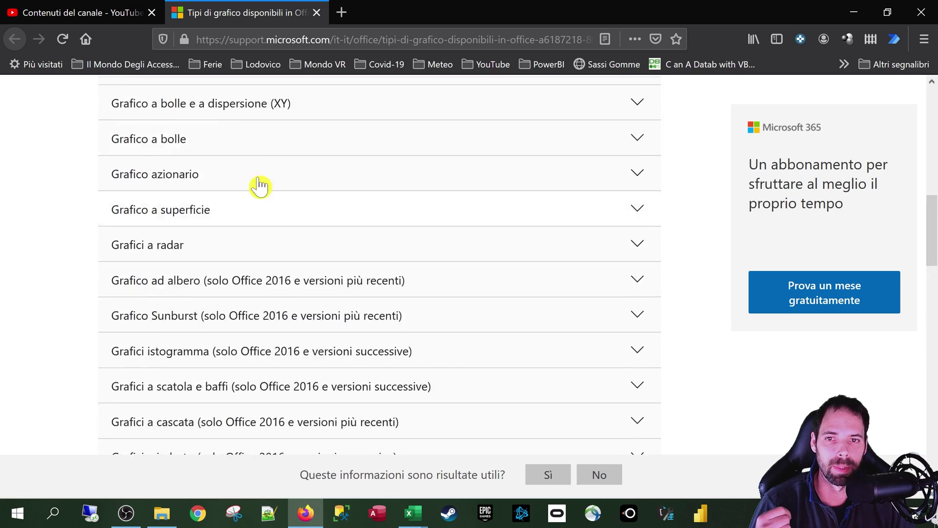
click(83, 12)
click(854, 12)
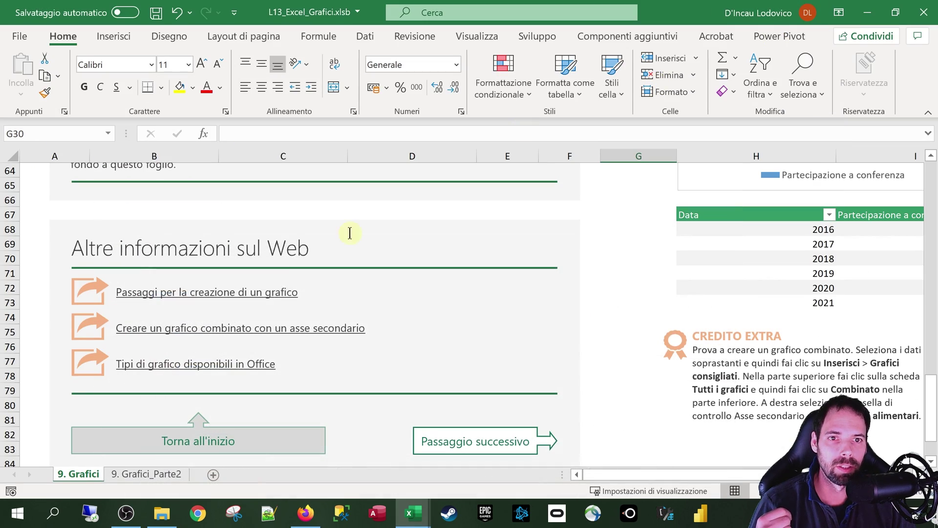
- Examine the conference table G5:H11 on the 9. Grafici sheet, selecting it whole and by its Anno and Partecipazione a conferenza columns
scroll(623, 342, up, 6)
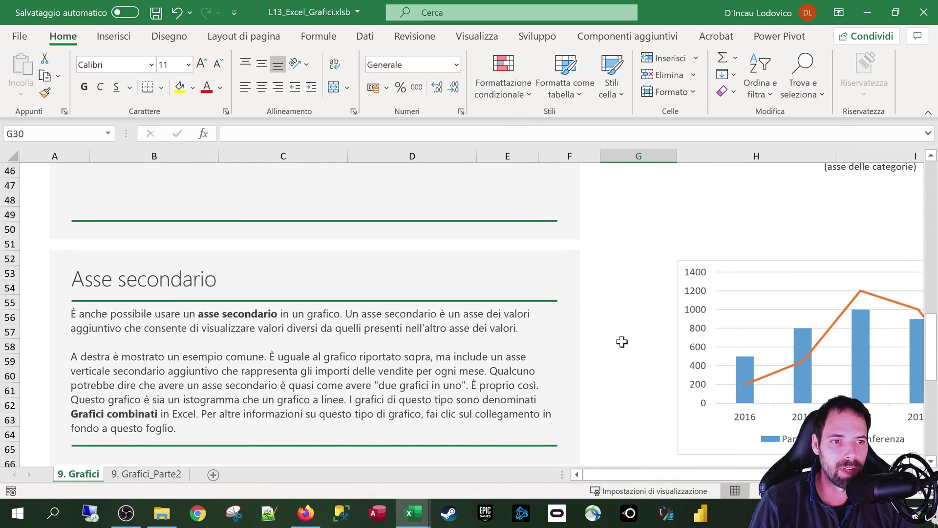
scroll(622, 342, up, 4)
scroll(719, 340, right, 4)
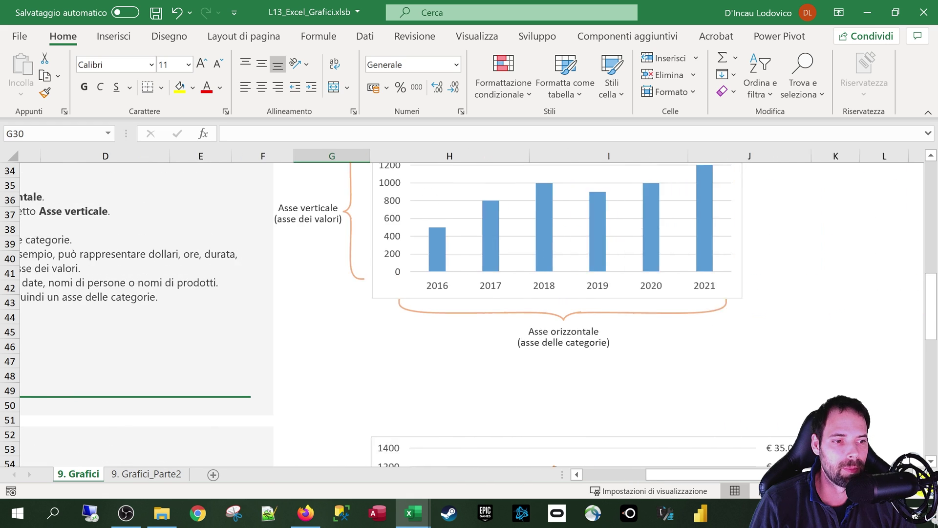
scroll(718, 339, up, 6)
scroll(709, 341, up, 6)
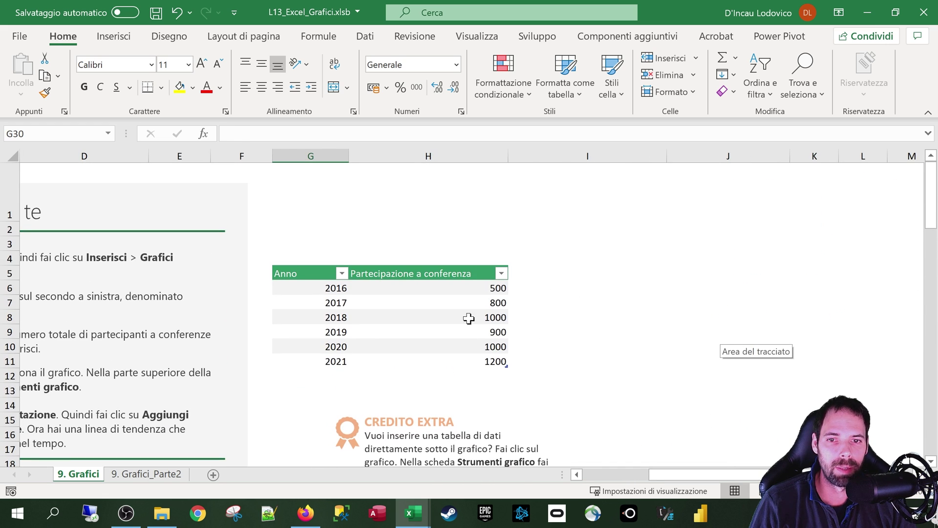
click(375, 307)
drag(312, 273, 421, 365)
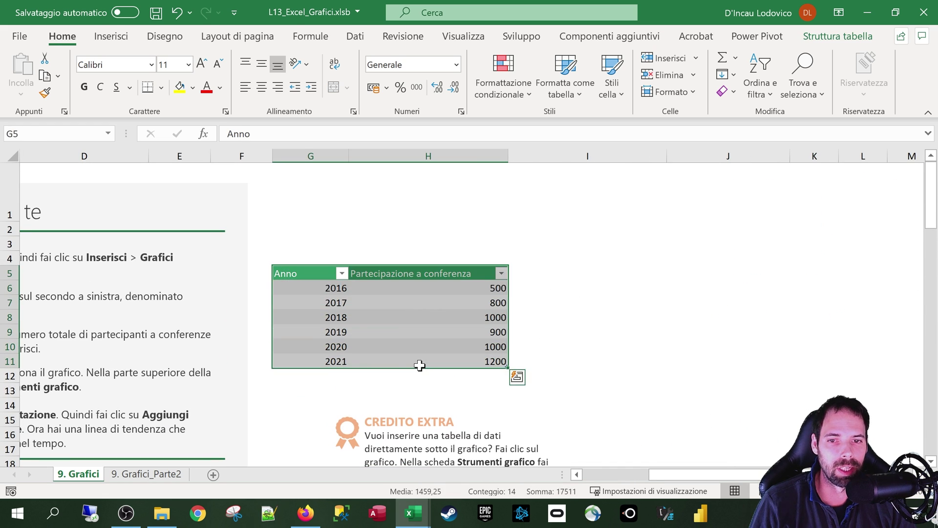
drag(310, 274, 319, 361)
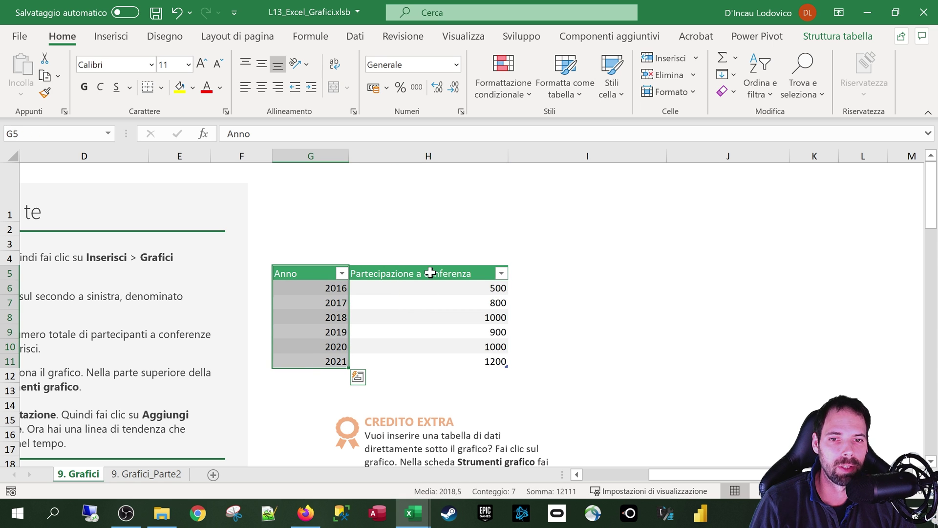
drag(425, 274, 415, 359)
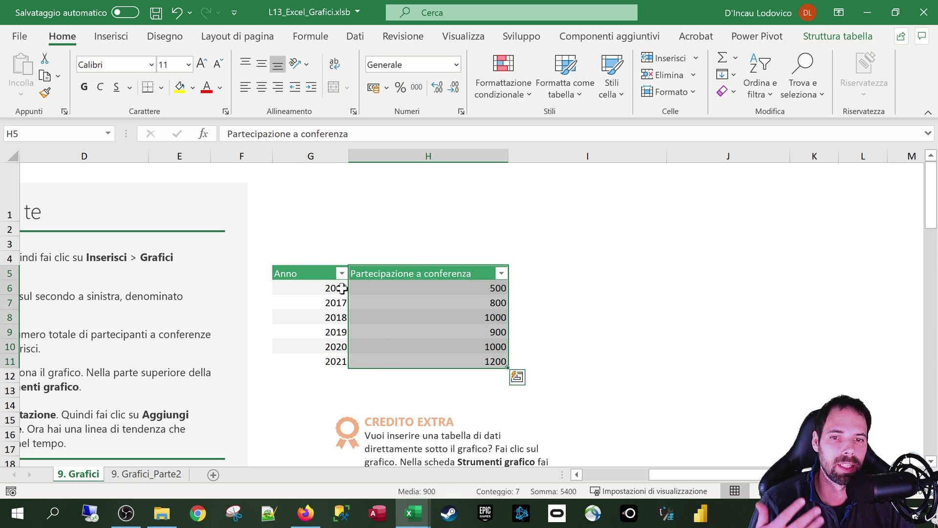
click(338, 315)
click(411, 327)
- Examine the Partecipazione a conferenza column chart and its labelled horizontal and vertical axes
scroll(411, 326, down, 8)
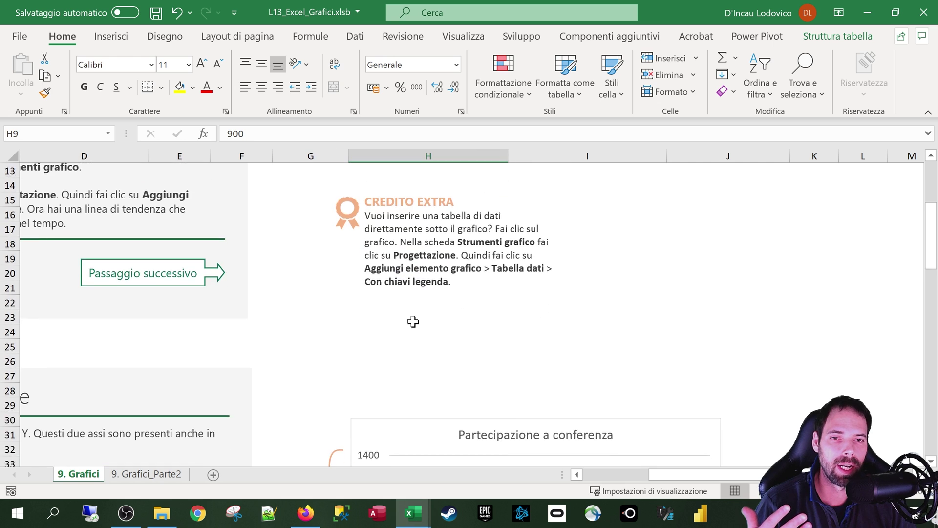
click(416, 240)
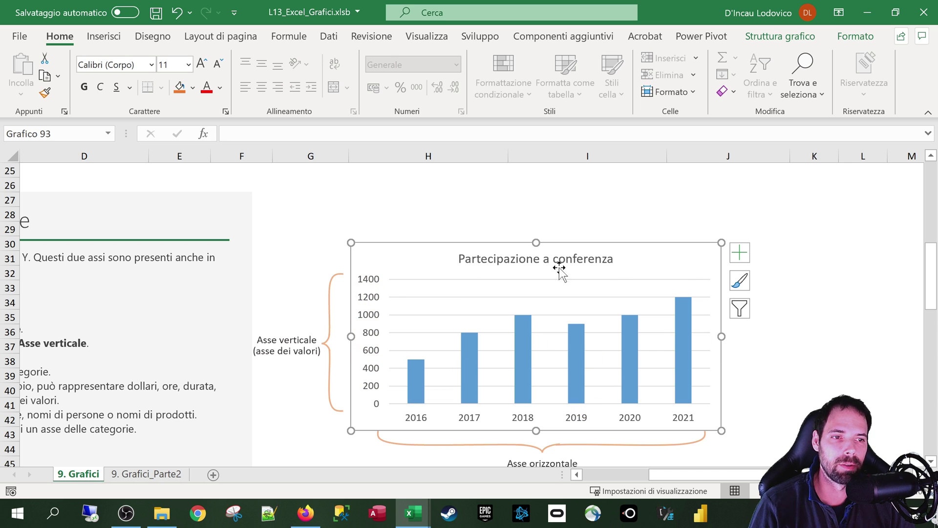
click(502, 212)
- Select cell H6 in the conference table and display the table's design options
scroll(502, 194, up, 8)
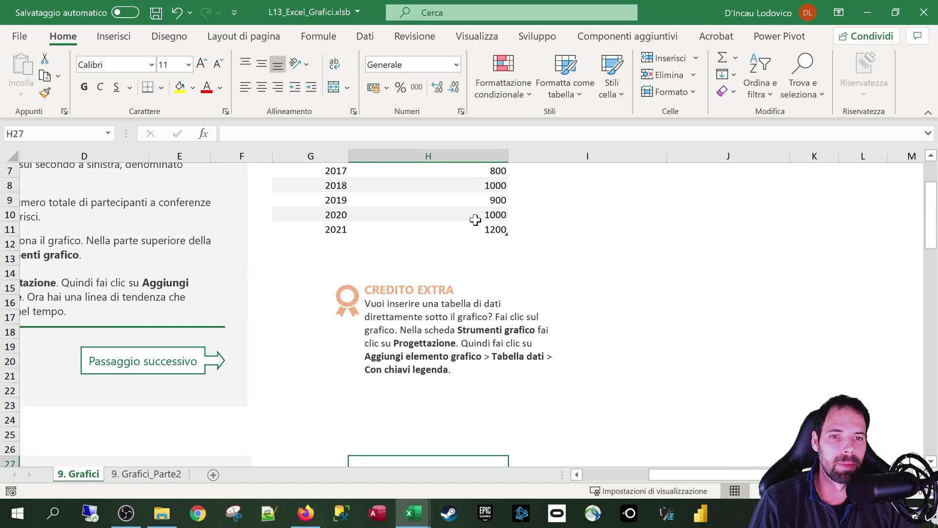
click(386, 322)
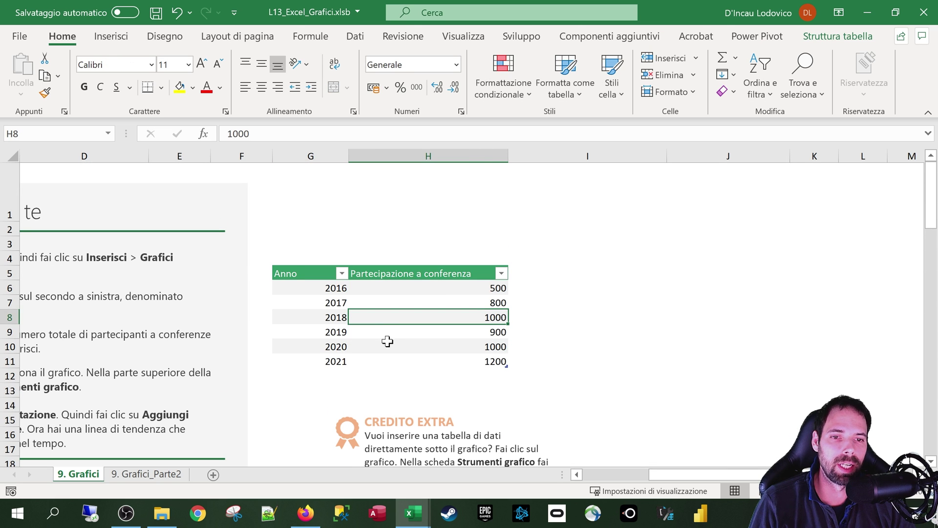
click(405, 289)
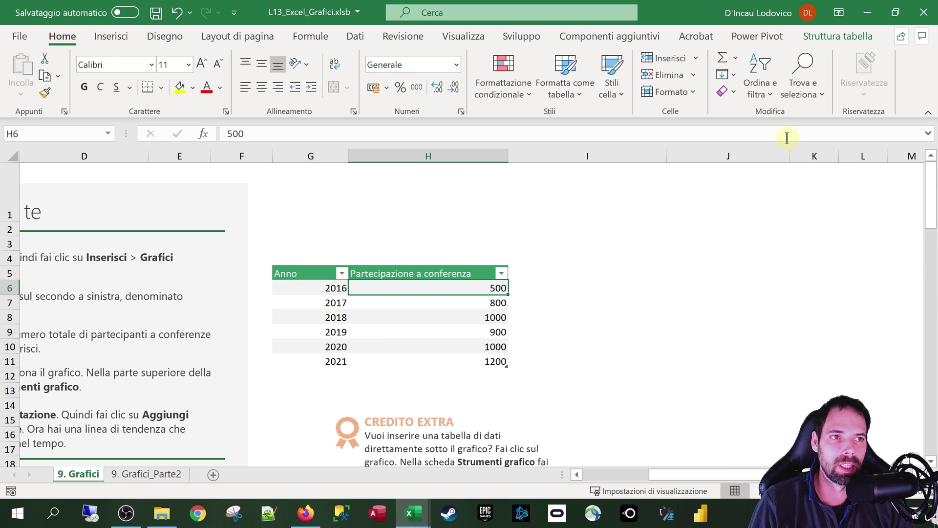
click(826, 37)
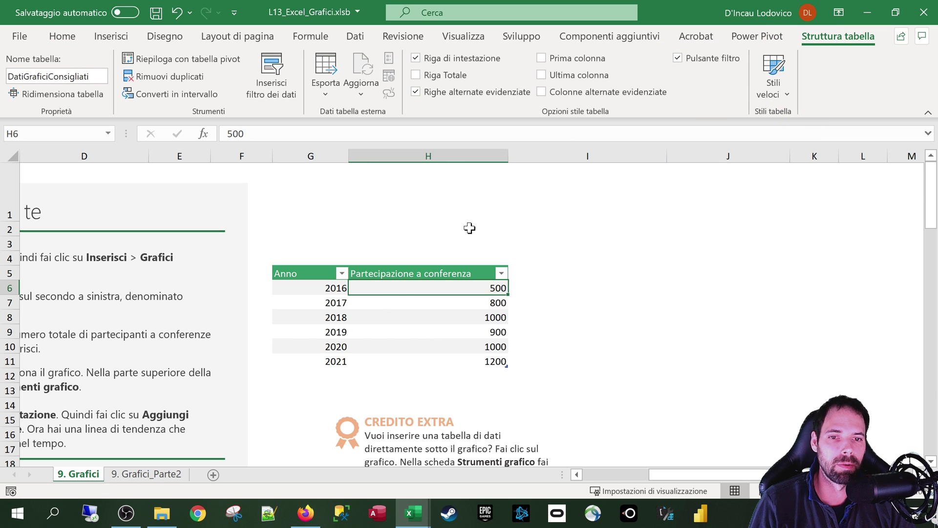
- Preview the recommended Colonne raggruppate, Dispersione and Torta charts for the conference table
click(374, 317)
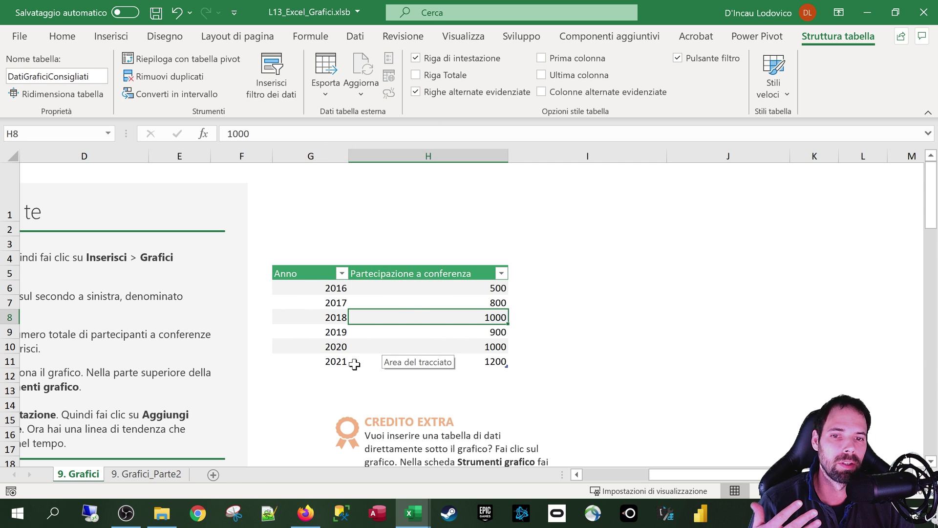
click(119, 37)
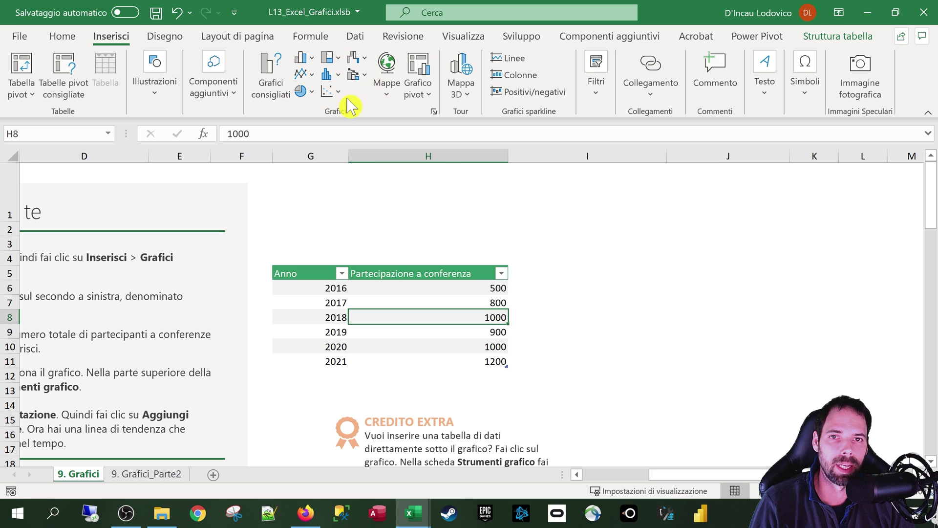
click(274, 91)
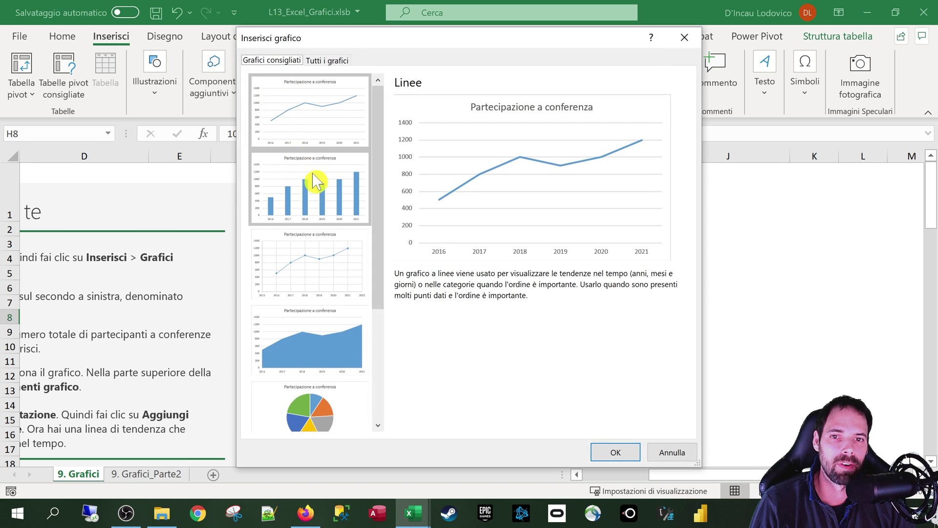
click(315, 188)
click(314, 257)
scroll(313, 254, down, 3)
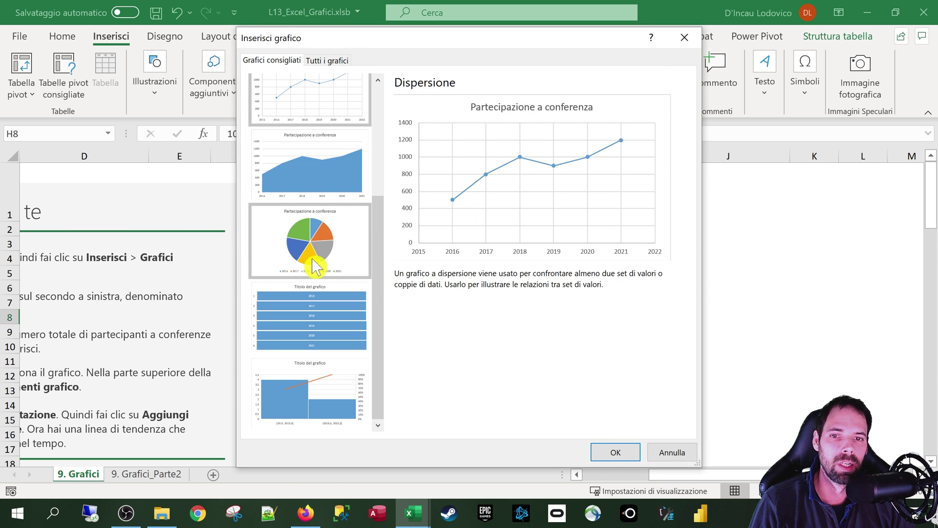
click(324, 245)
scroll(324, 245, up, 3)
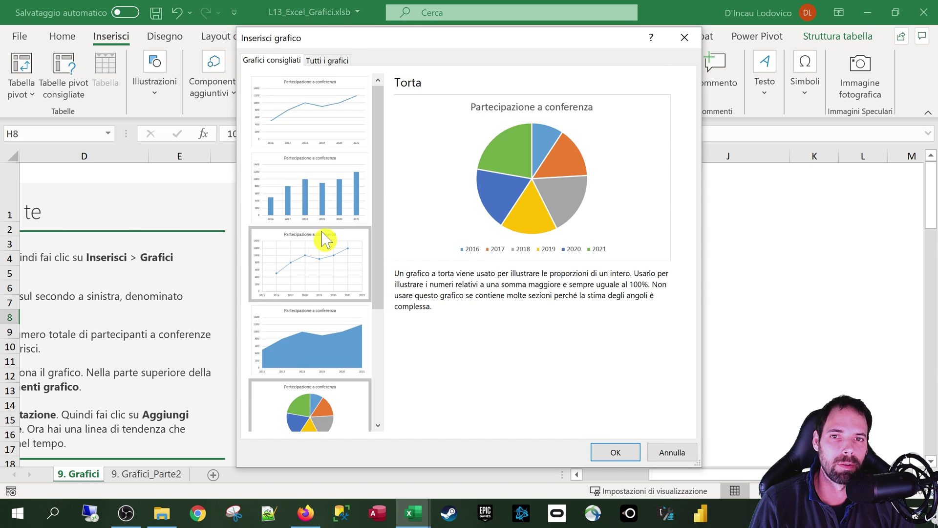
- Insert the recommended Colonne raggruppate chart of conference participation and move it beside the table, starting at column I
click(312, 128)
click(308, 189)
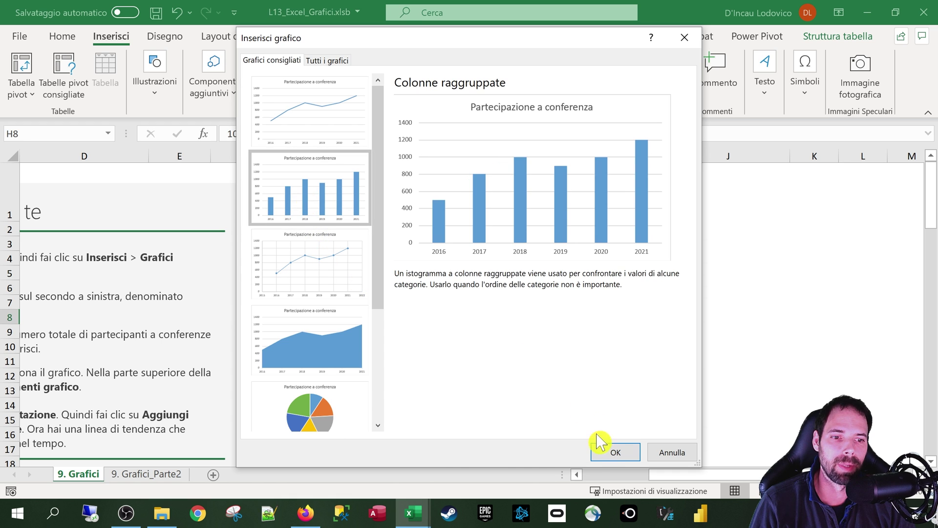
click(614, 449)
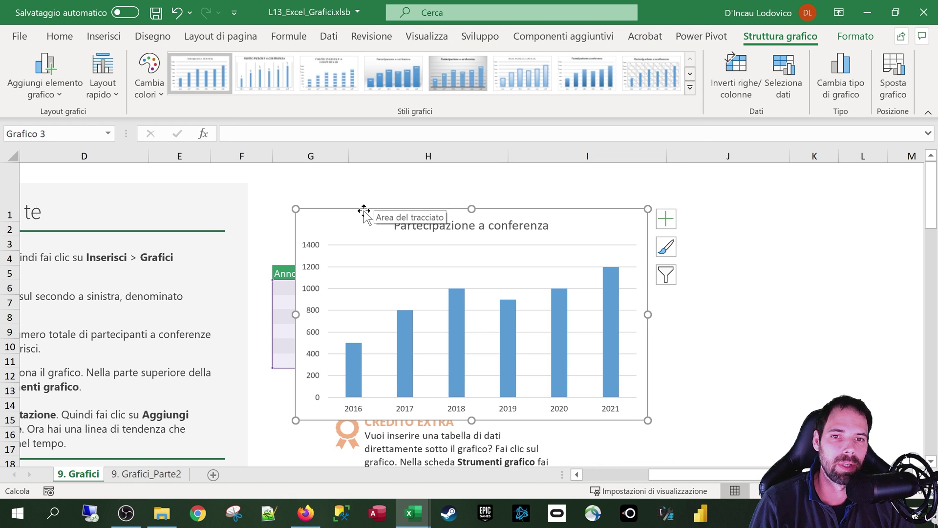
drag(372, 204, 588, 200)
scroll(464, 261, down, 3)
scroll(466, 262, down, 6)
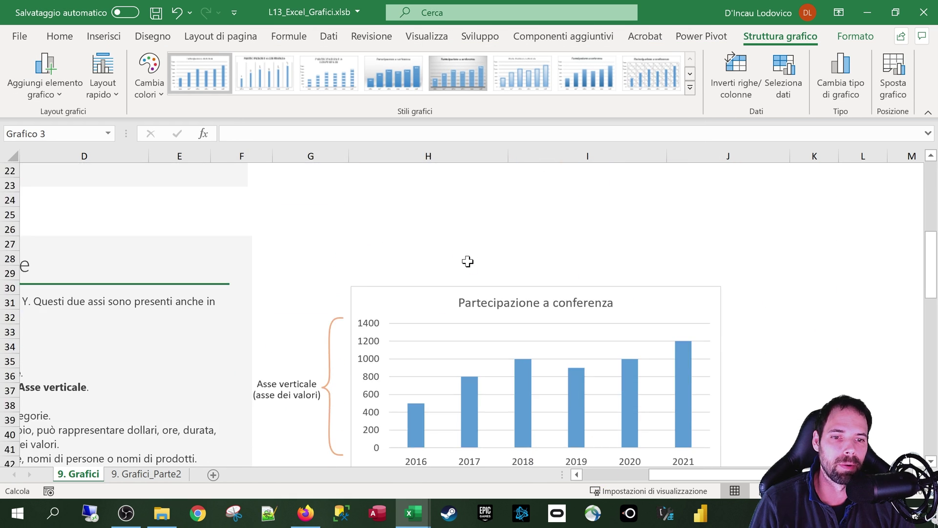
scroll(648, 298, up, 8)
- Check the title text of the inserted Partecipazione a conferenza chart and delete the whole chart
click(646, 225)
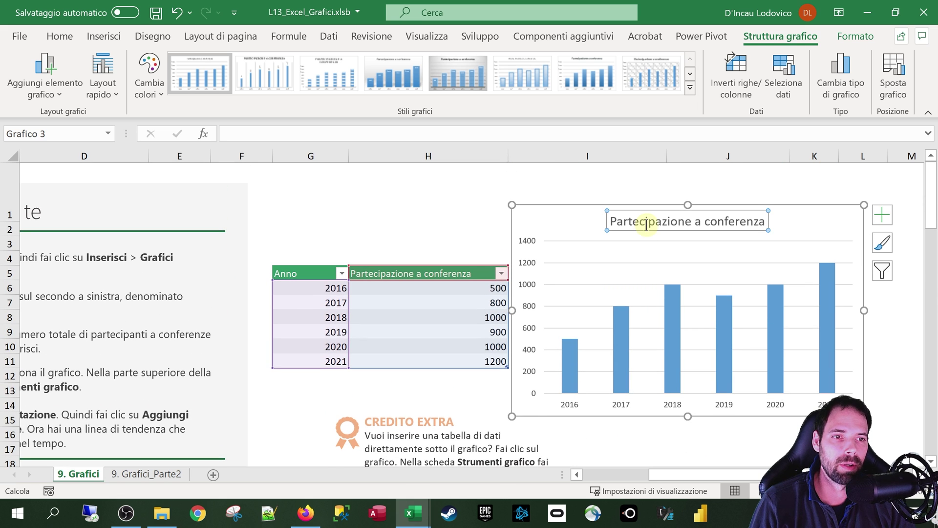
click(647, 224)
double_click(724, 222)
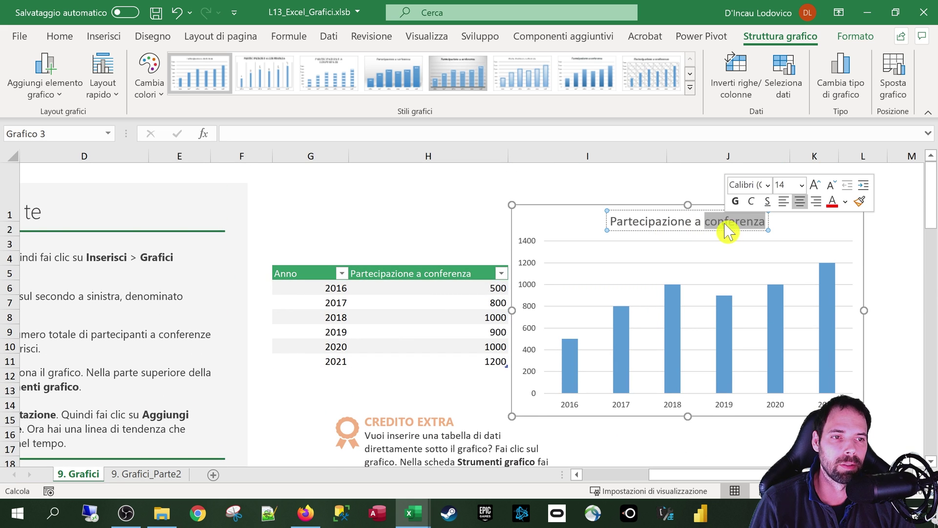
click(568, 181)
click(566, 206)
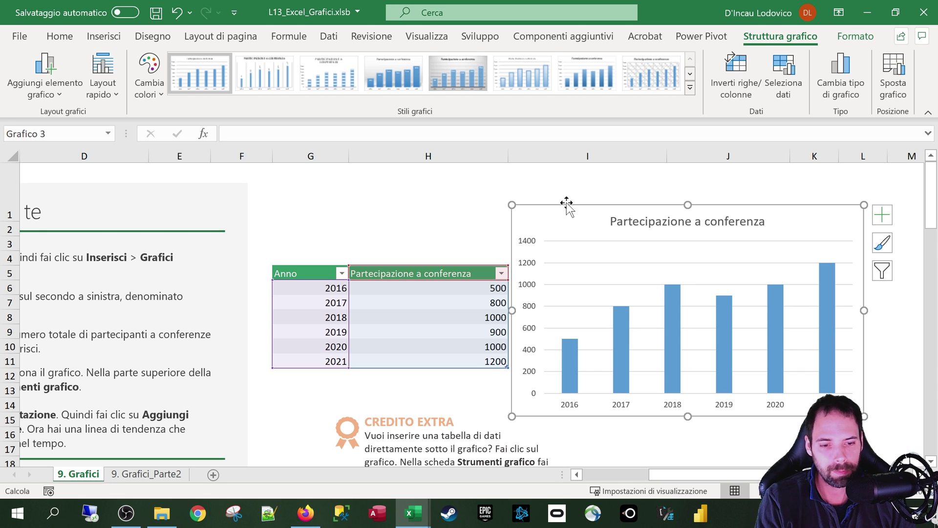
key(Delete)
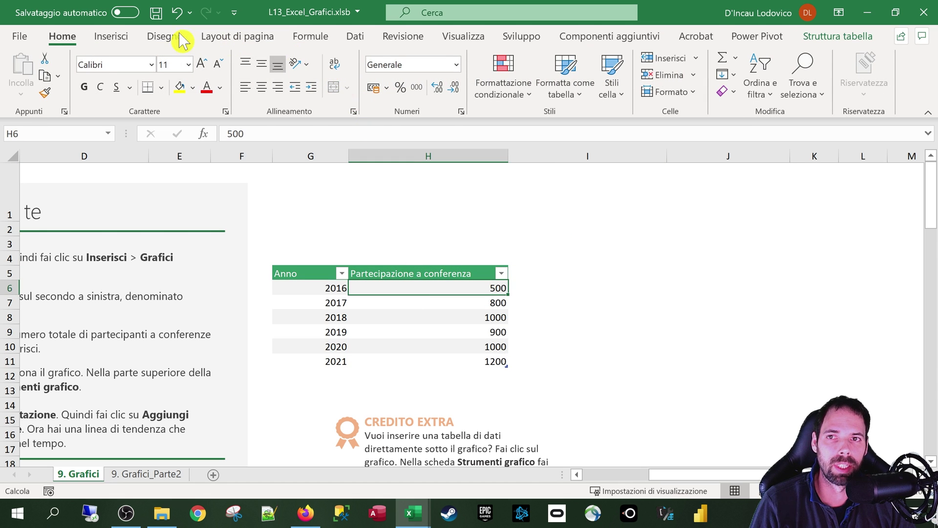
- Browse the insertable chart variants for the table, covering the waterfall, funnel, stock and surface group, the column and bar group, and the line and area group
click(116, 36)
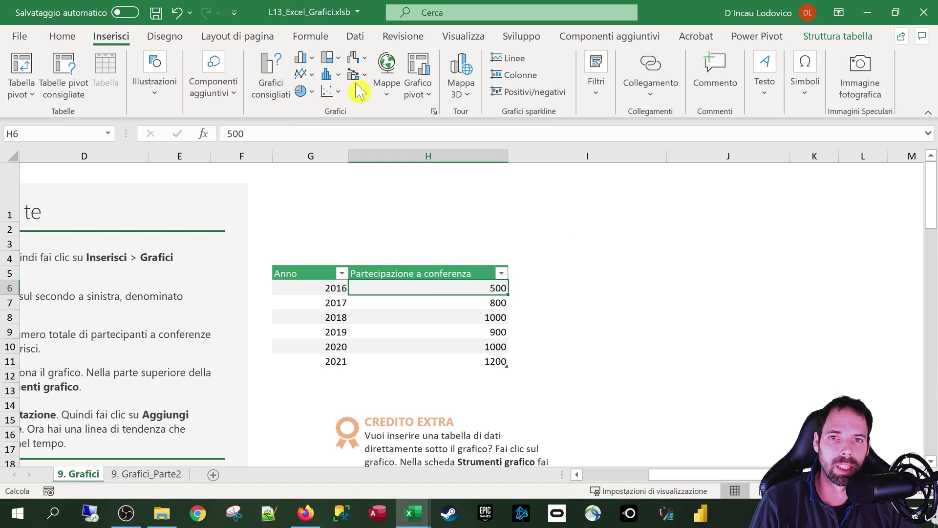
click(365, 61)
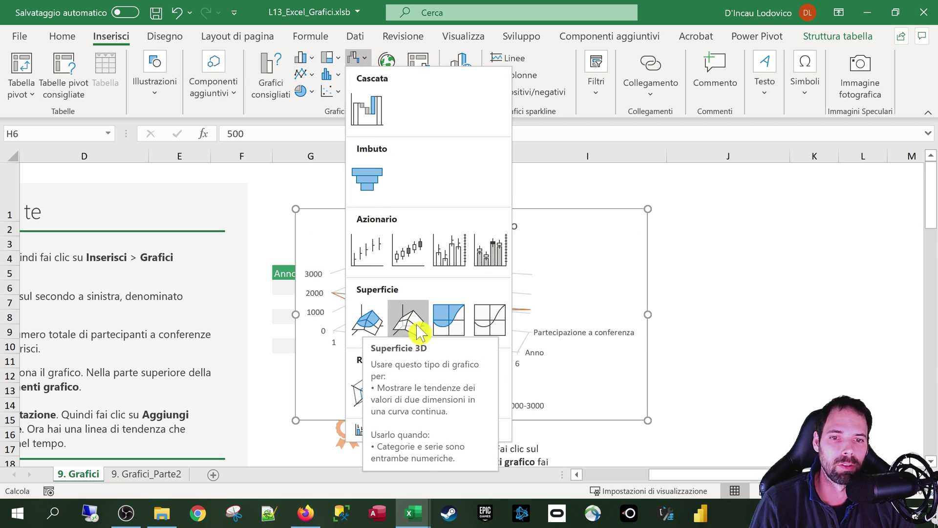
click(605, 205)
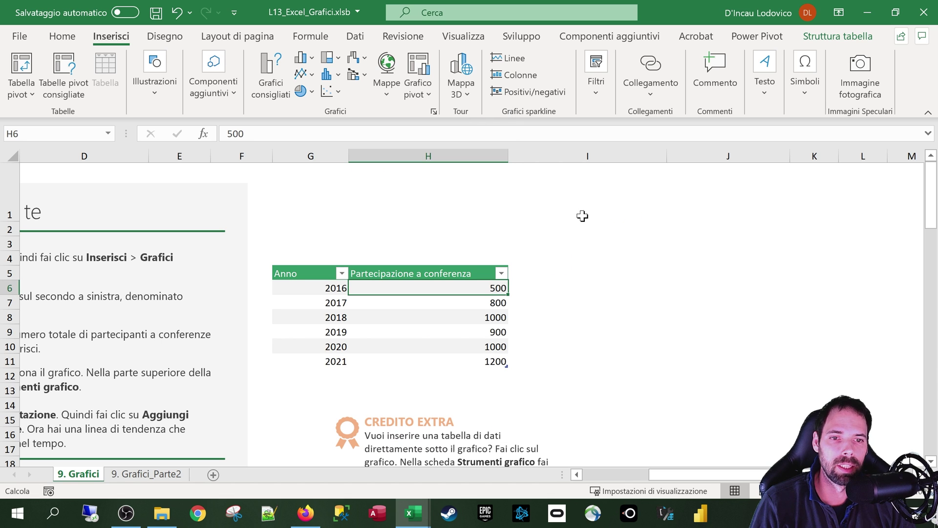
click(310, 59)
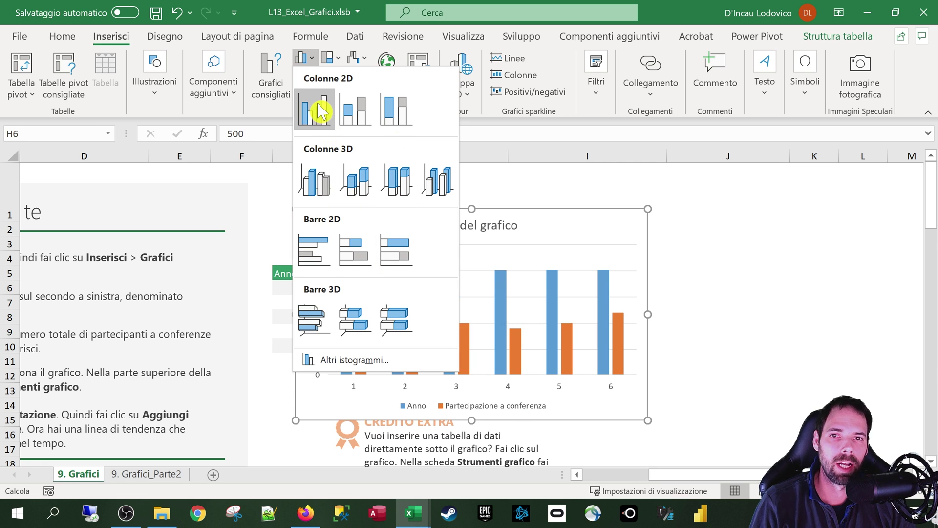
click(325, 12)
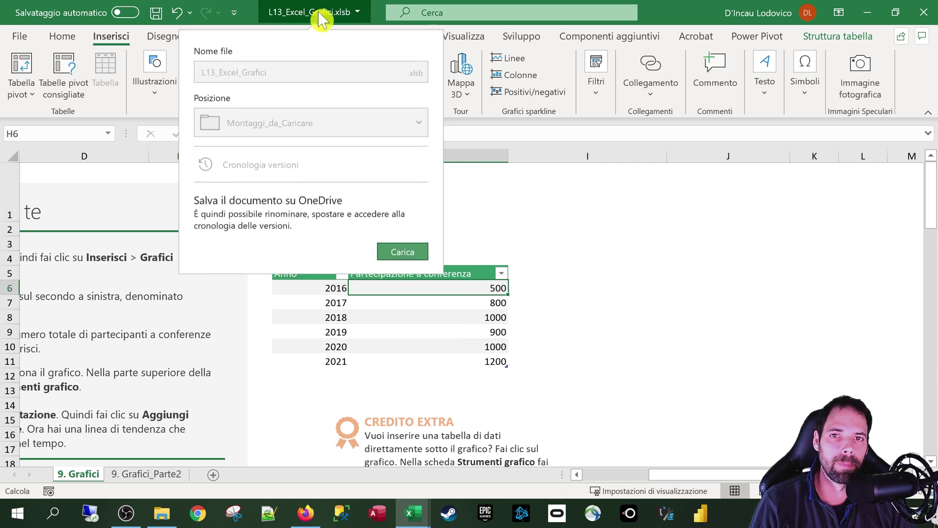
click(287, 23)
click(308, 75)
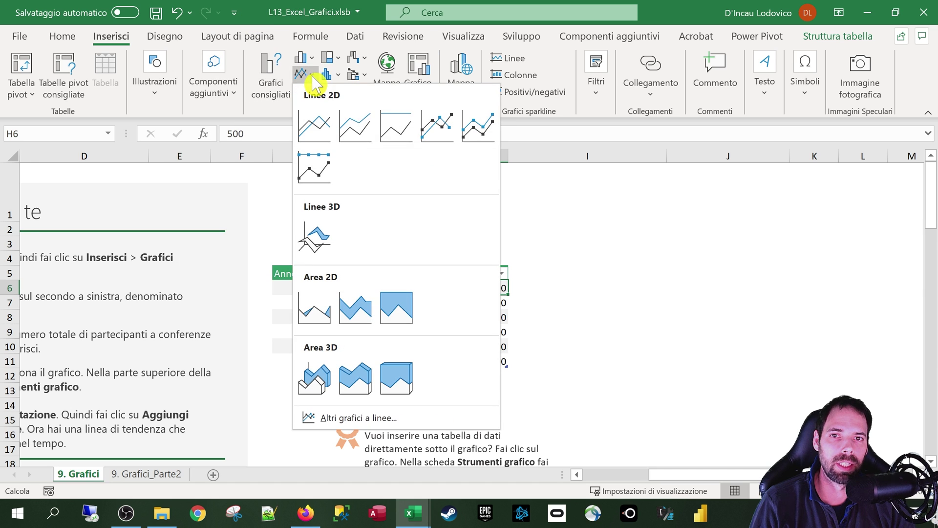
click(317, 63)
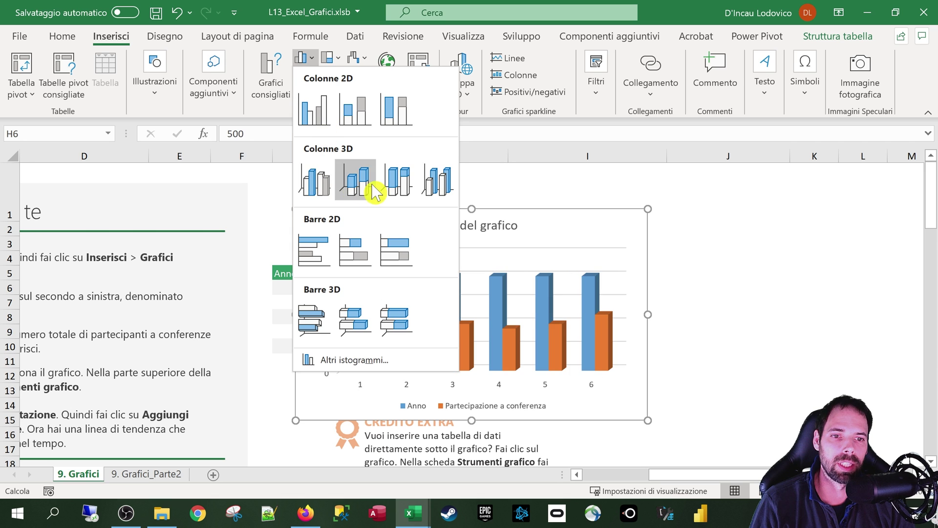
- Open the full list of chart types and preview Linee, Mappa, Radiale, Scatola e baffi, Imbuto, Combinato and Cascata
click(342, 360)
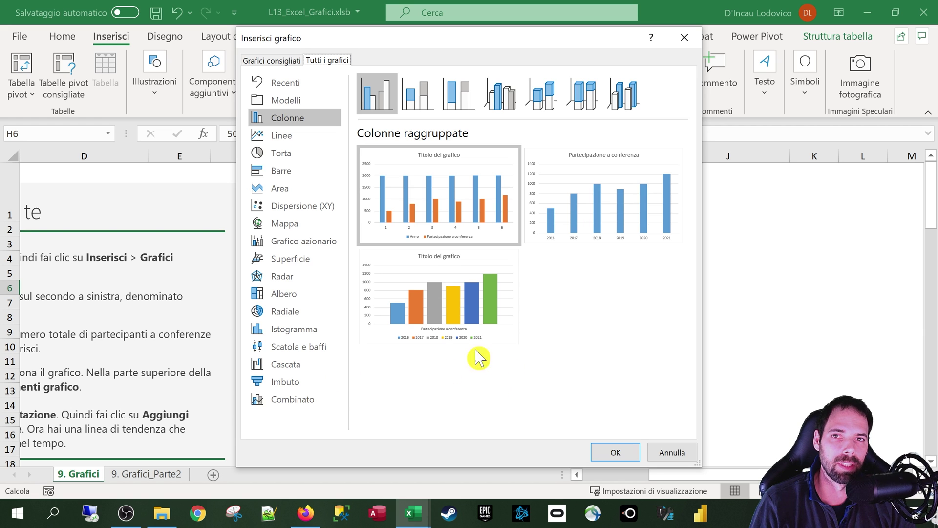
click(281, 137)
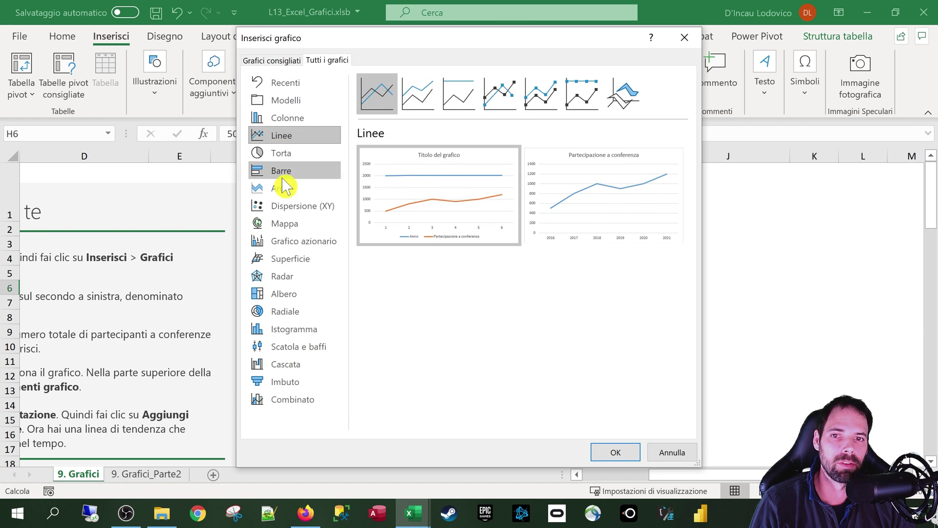
click(286, 224)
click(288, 312)
click(293, 347)
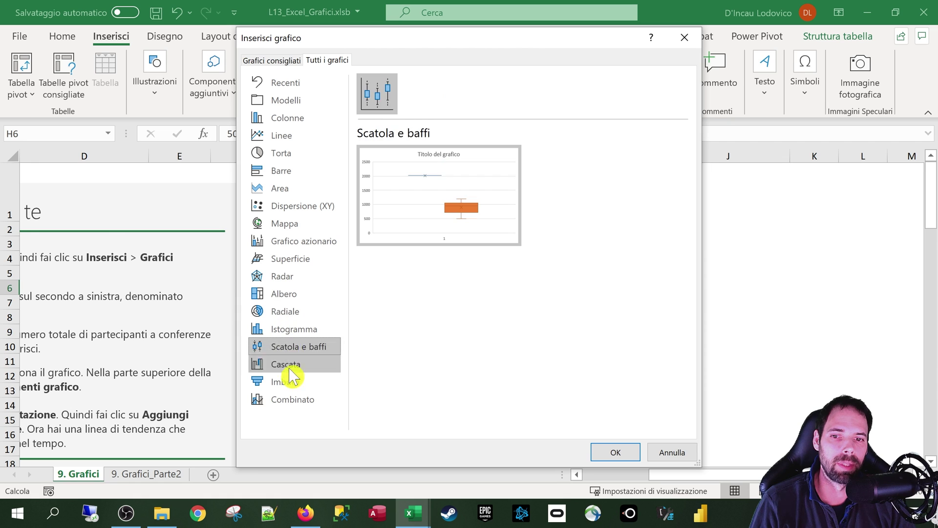
click(286, 382)
click(288, 399)
click(286, 364)
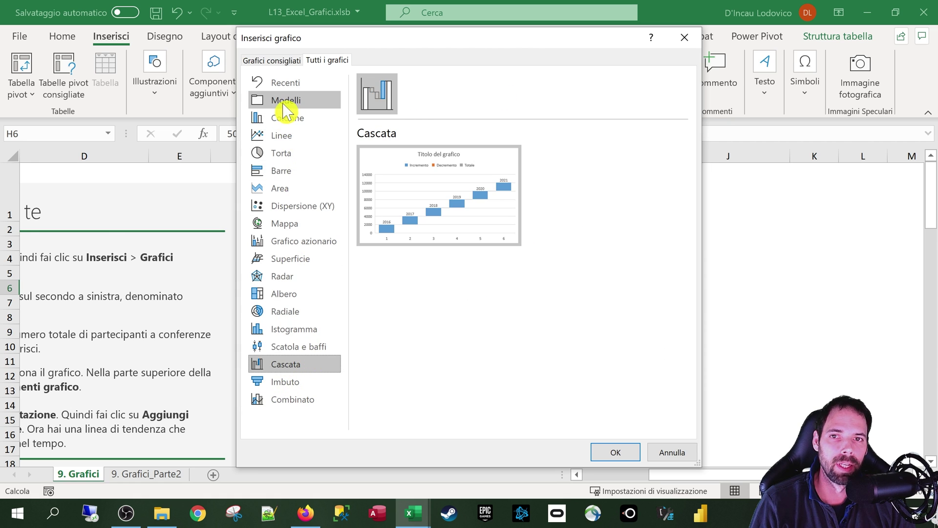
- Revisit the Linee type and preview the Colonne in pila 100%, Colonne 3D raggruppate and Colonne 3D in pila column variants
click(280, 139)
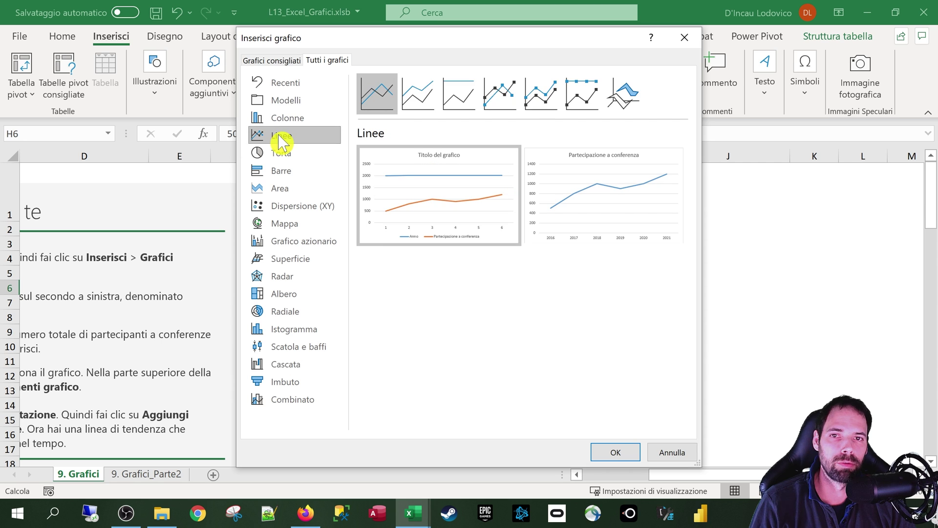
click(286, 119)
click(458, 105)
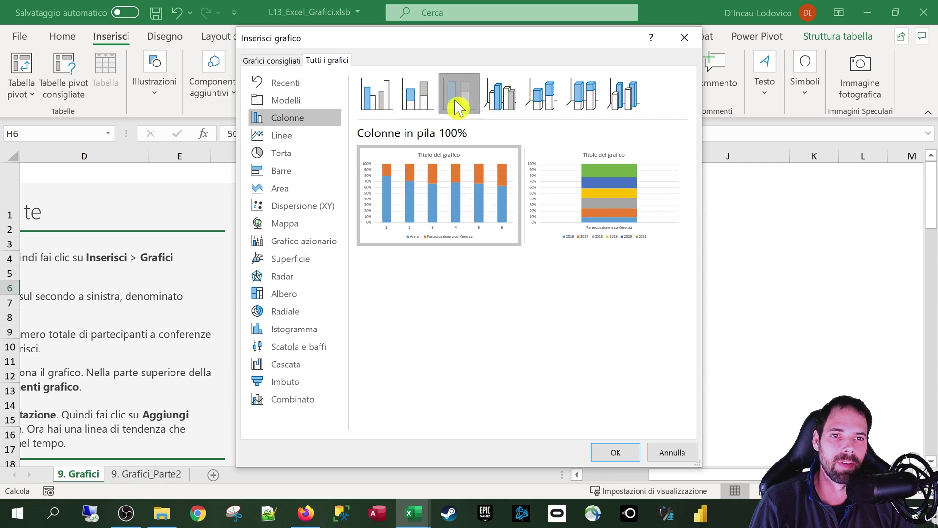
click(502, 95)
click(541, 97)
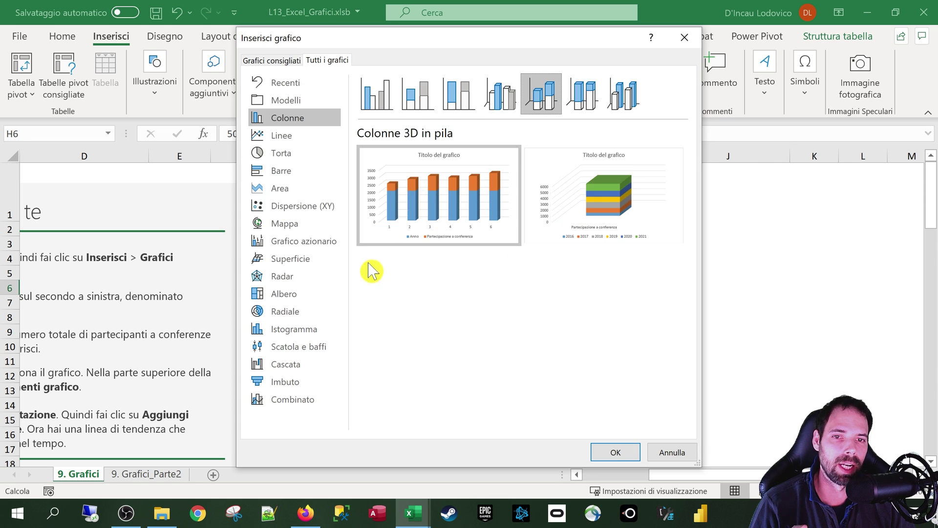
- Compare the enlarged Colonne raggruppate preview with the Colonne 3D raggruppate, Colonne in pila 100% and Colonne in pila variants
mouse_move(386, 244)
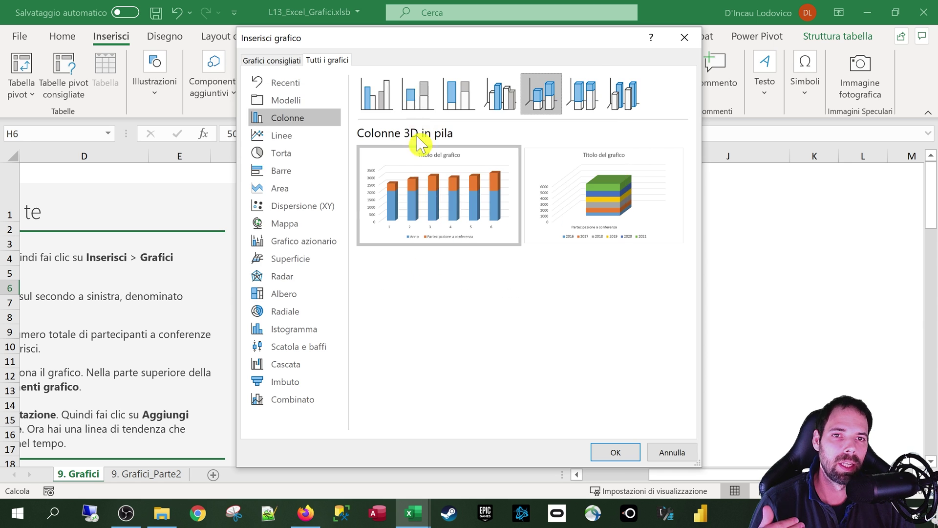
click(381, 103)
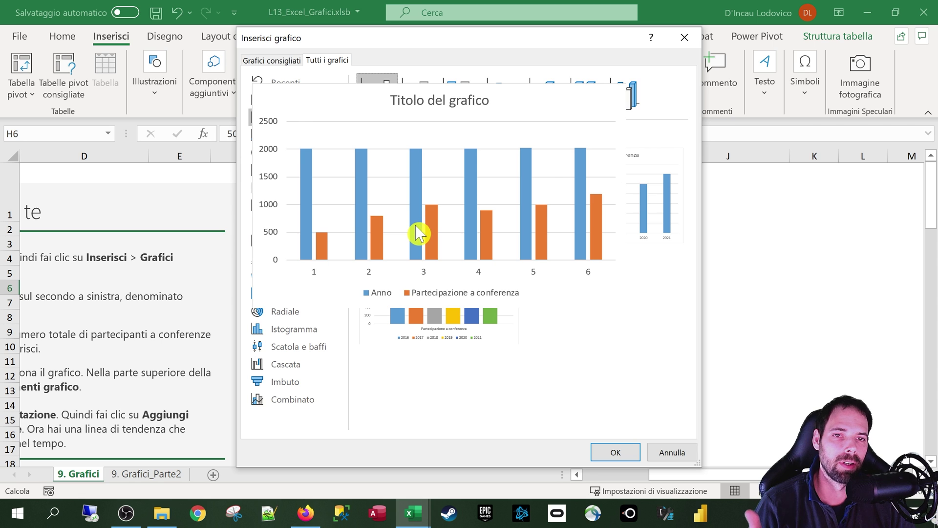
click(505, 98)
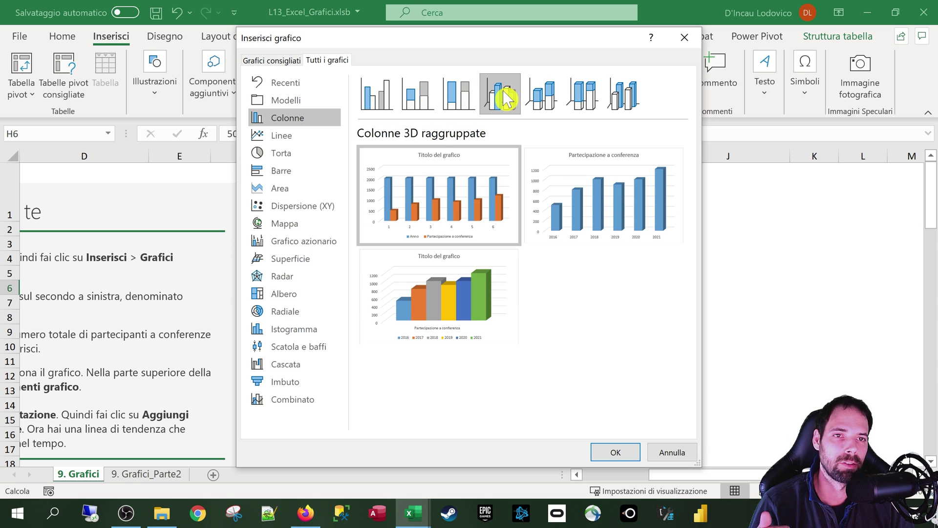
click(462, 93)
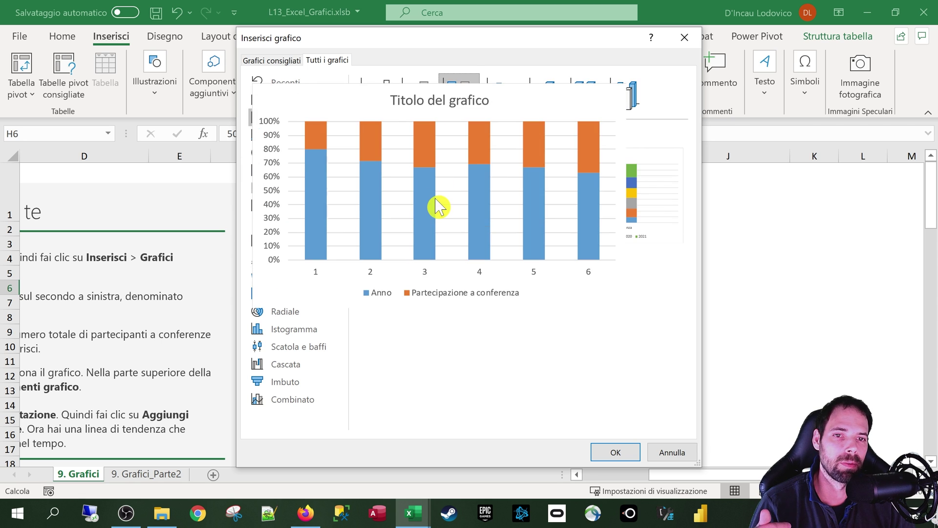
click(418, 91)
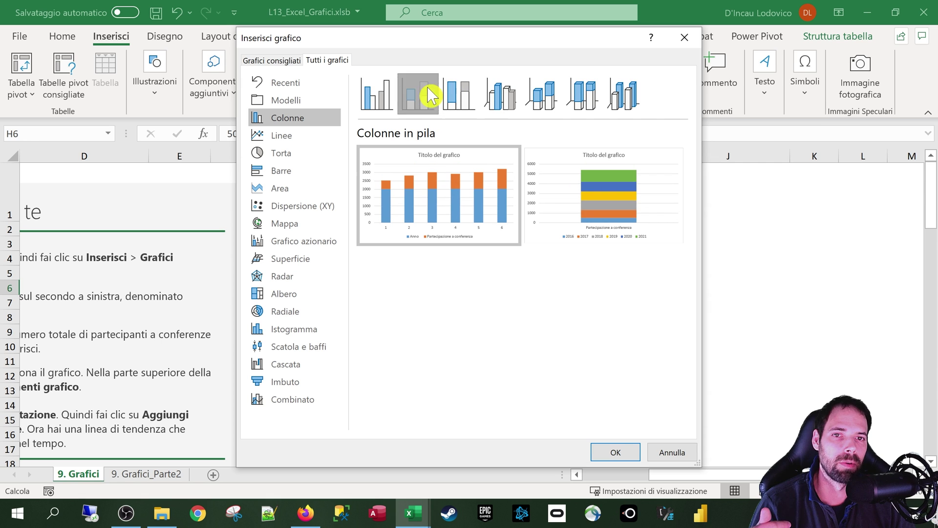
click(384, 96)
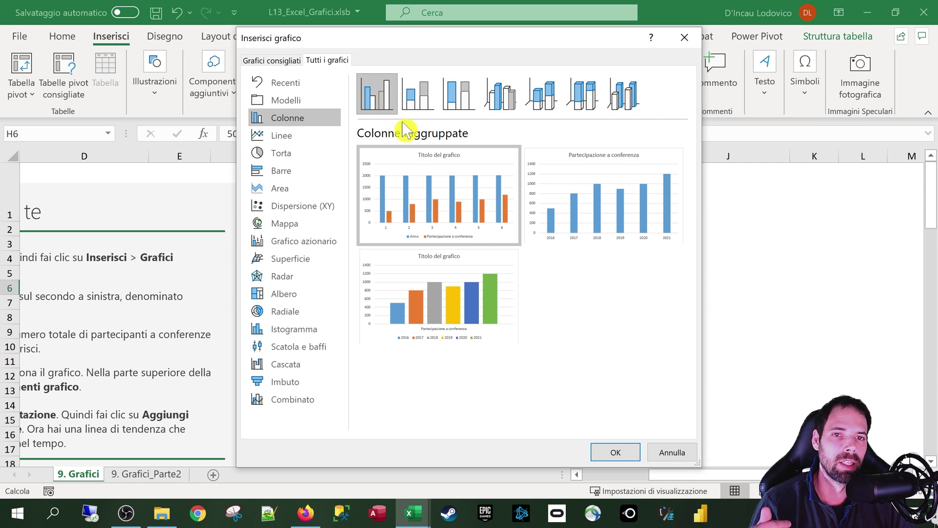
click(421, 105)
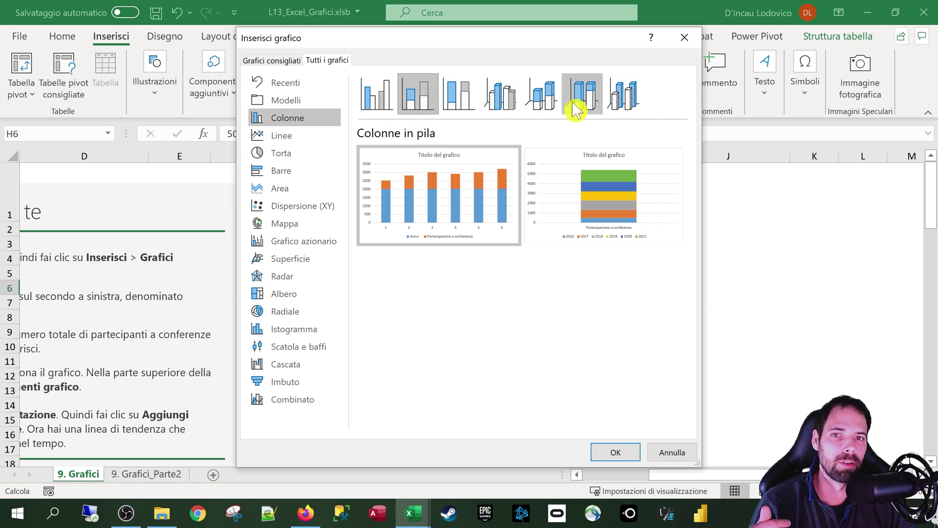
- Preview the Linee variants from Linee in pila and Linee in pila 100% through Linee con indicatori to Linee 3D
click(328, 139)
click(434, 109)
click(455, 97)
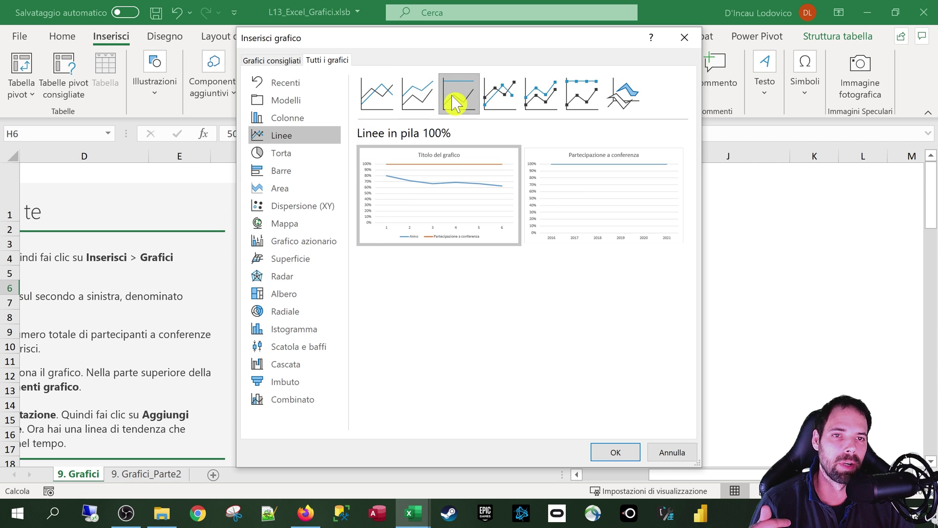
click(505, 98)
mouse_move(463, 190)
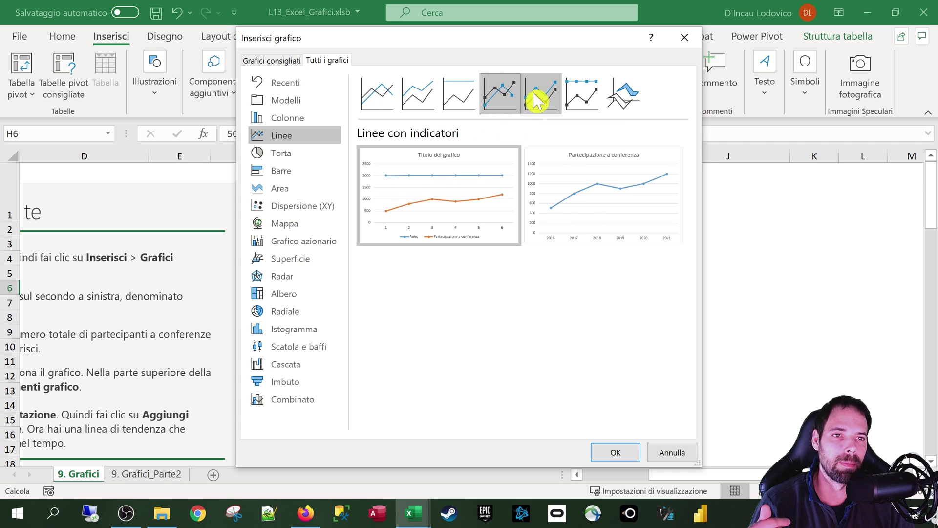
click(540, 100)
click(583, 104)
click(615, 111)
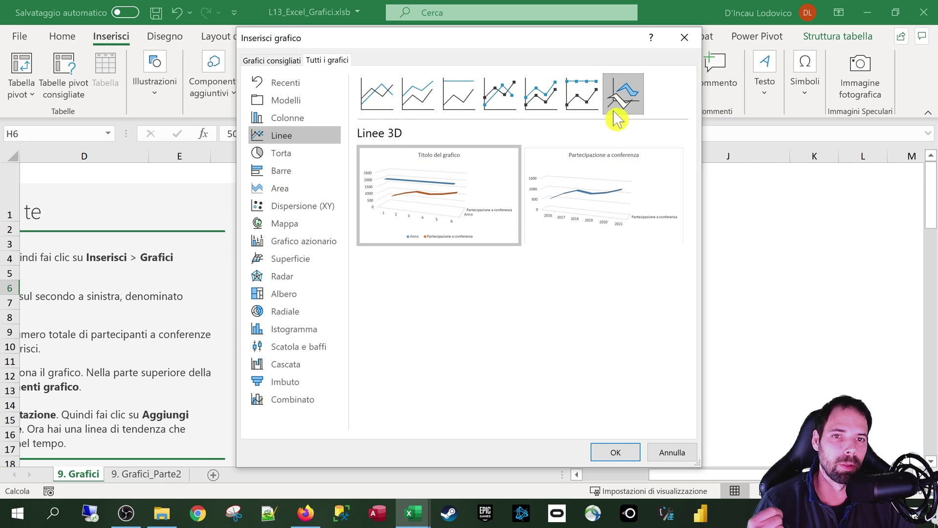
- Preview the Barre raggruppate type and enlarge its suggested chart layouts
click(284, 172)
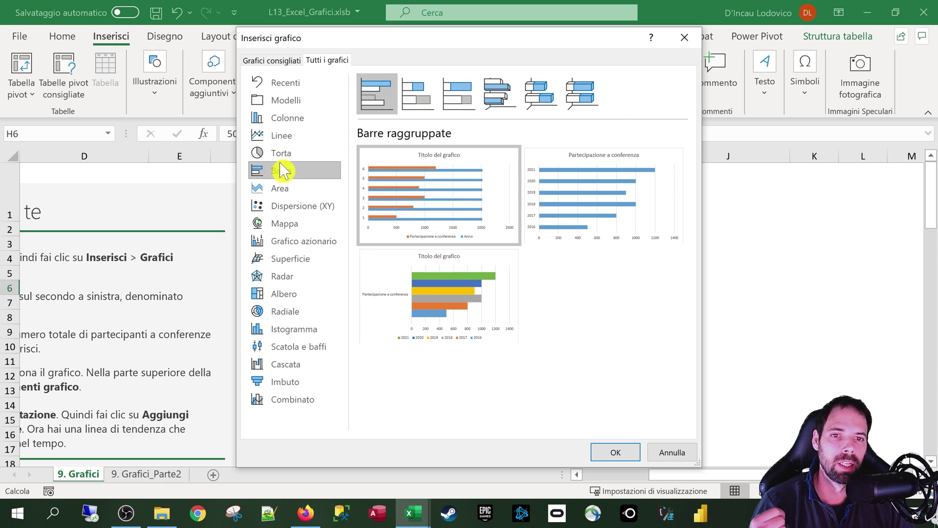
mouse_move(402, 181)
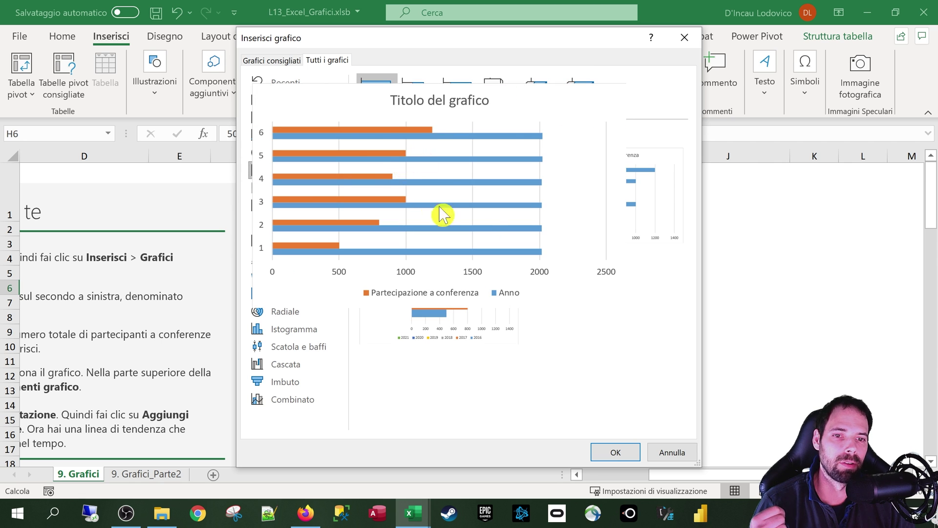
mouse_move(449, 308)
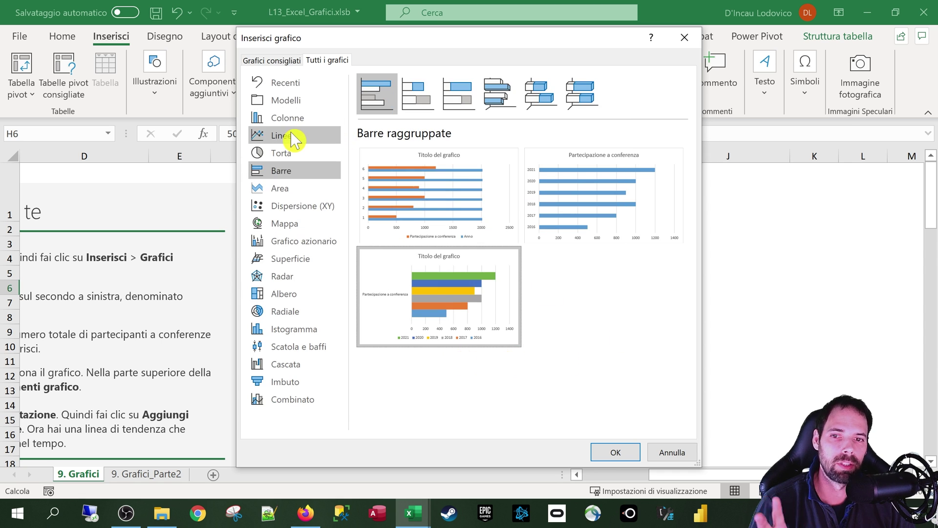
- Insert a Colonne raggruppate chart with both Anno and Partecipazione a conferenza as series, and place it beside the table
click(292, 120)
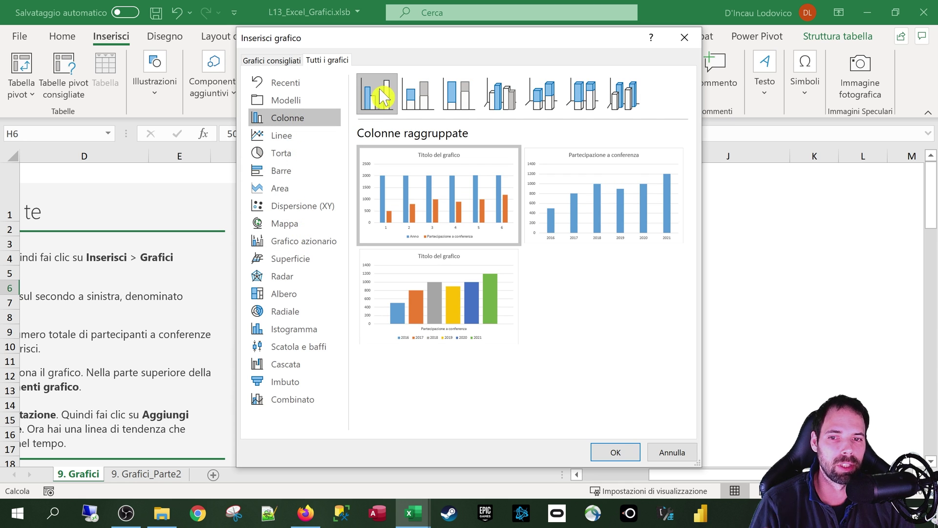
click(614, 454)
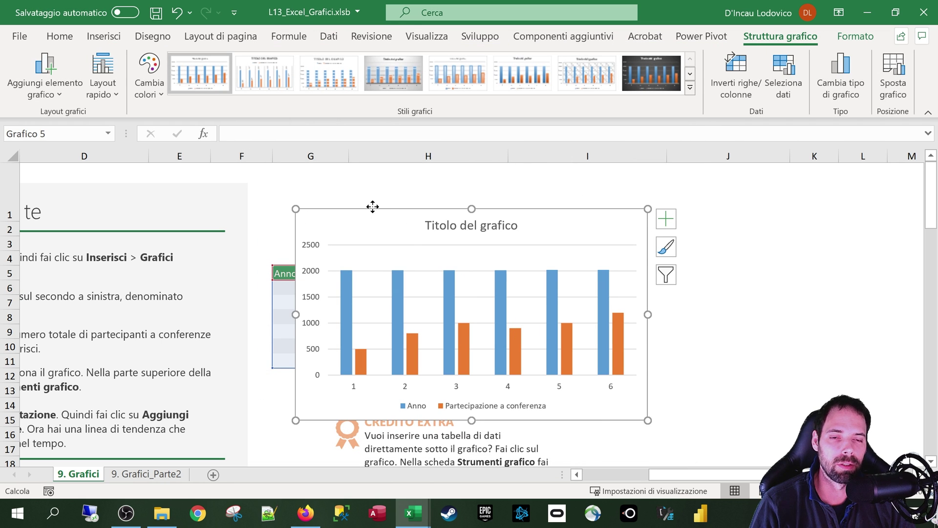
drag(373, 207, 595, 176)
- Highlight the Anno values in G6:G11, and then all the table data in G6:H11, to compare with the chart
click(328, 245)
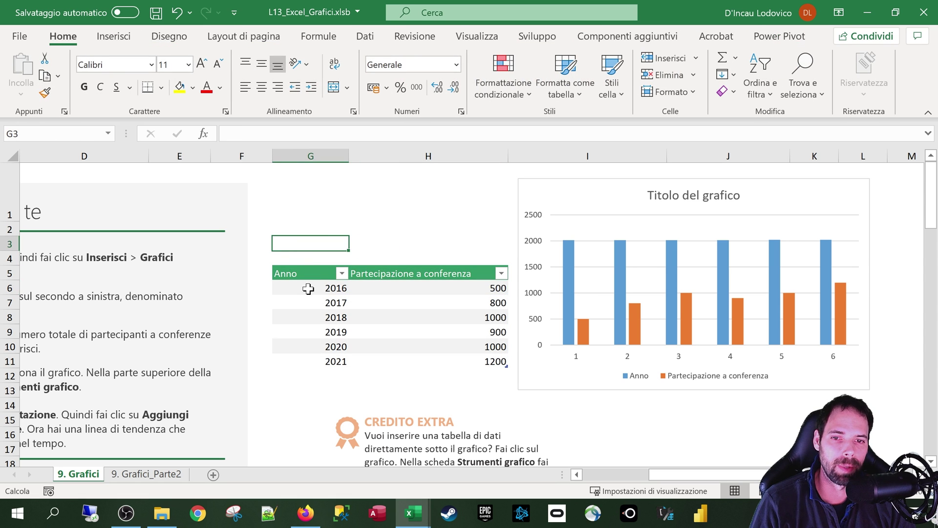
drag(307, 294, 293, 362)
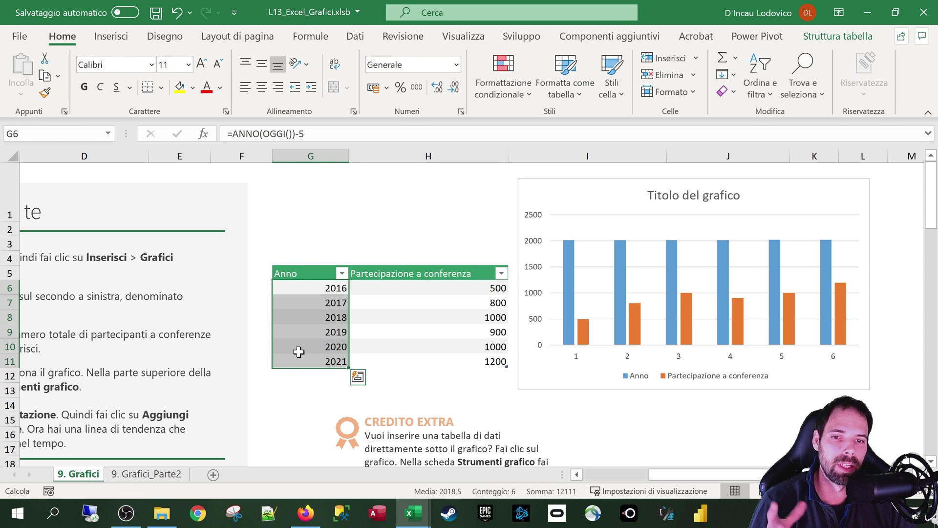
click(389, 295)
drag(327, 288, 392, 363)
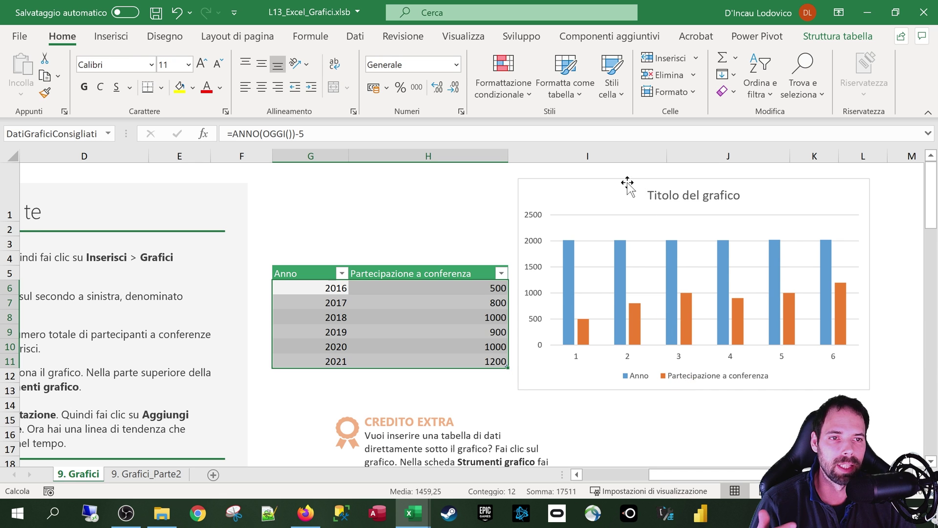
- Reposition the chart slightly beside the table and review its Struttura grafico and Formato commands
drag(626, 184, 620, 178)
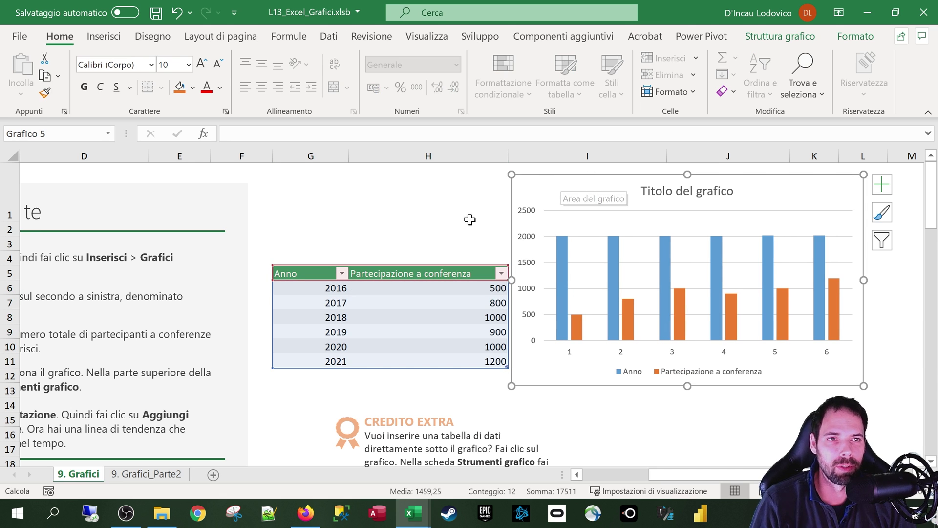
drag(586, 176, 595, 198)
click(777, 36)
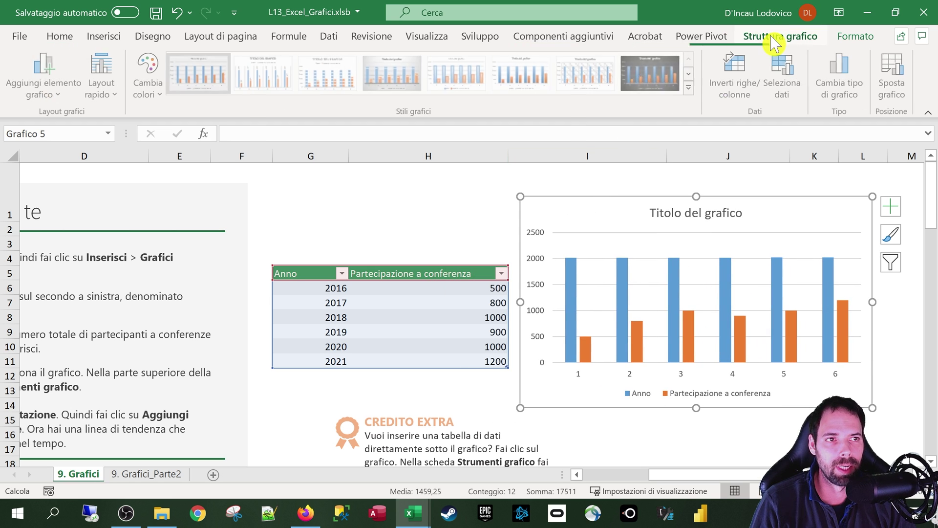
click(844, 39)
click(806, 38)
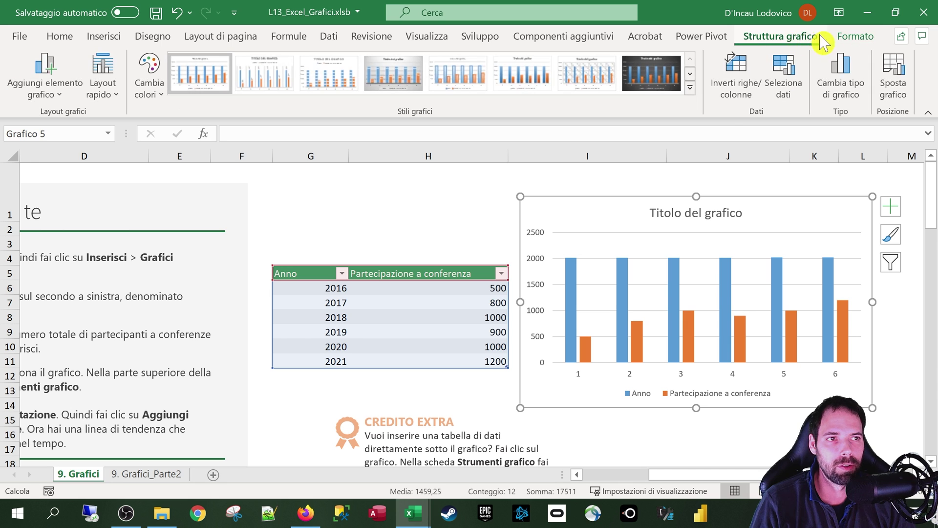
click(838, 37)
click(792, 38)
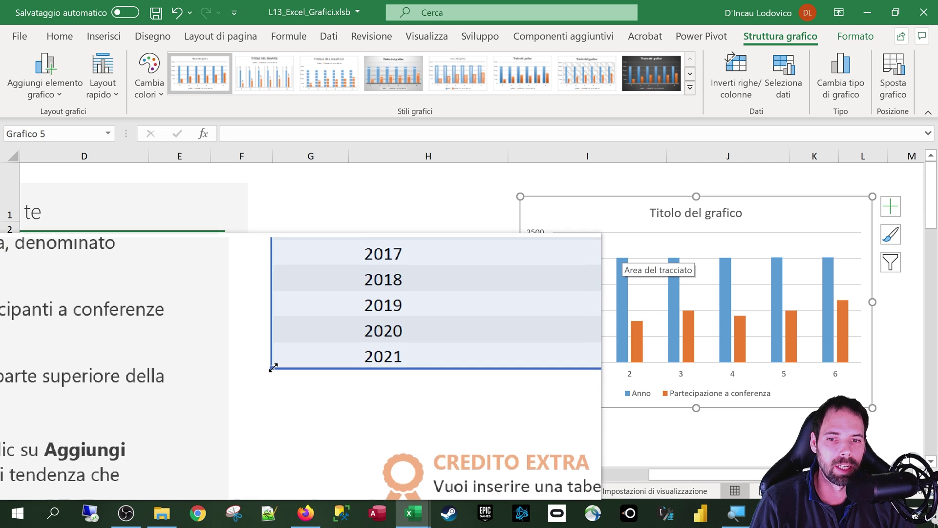
- Shrink the chart's source range to the Partecipazione a conferenza column, then extend it back to include Anno
drag(276, 371, 349, 367)
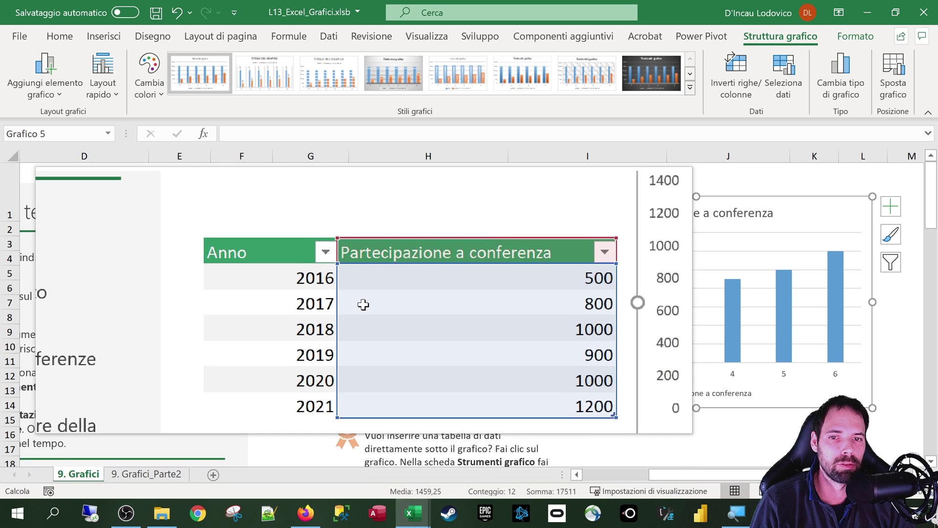
drag(349, 371, 215, 371)
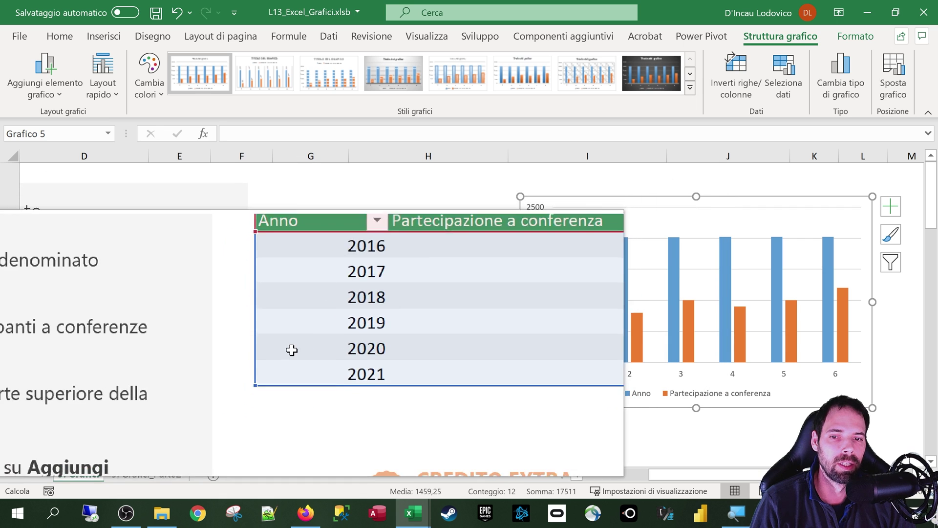
mouse_move(274, 368)
mouse_down()
mouse_move(348, 370)
mouse_move(274, 369)
mouse_up()
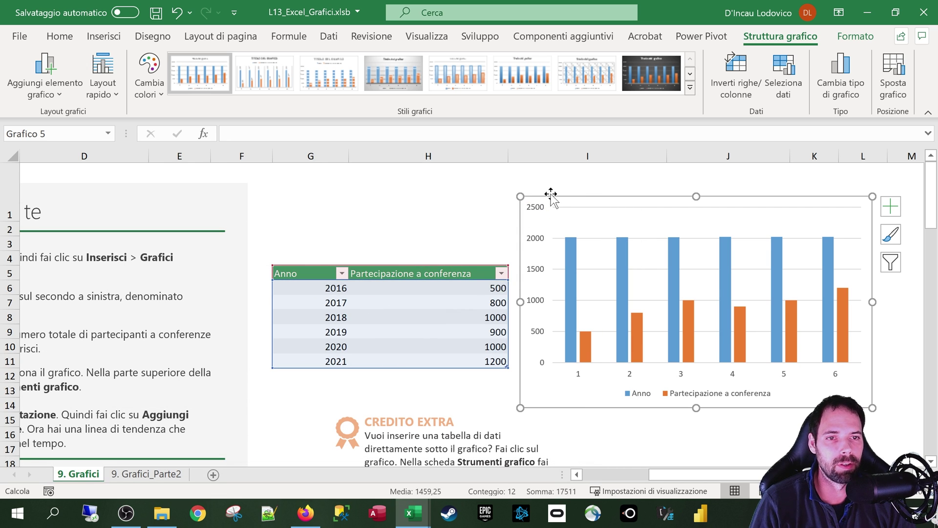
- Shift the chart toward the table and open its data source settings, placing the dialog above the table data
drag(551, 199, 493, 202)
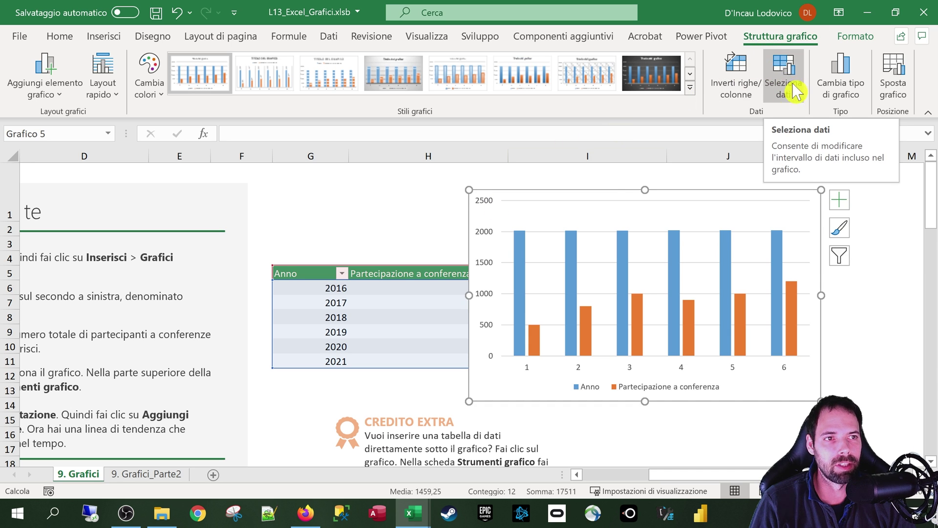
right_click(537, 192)
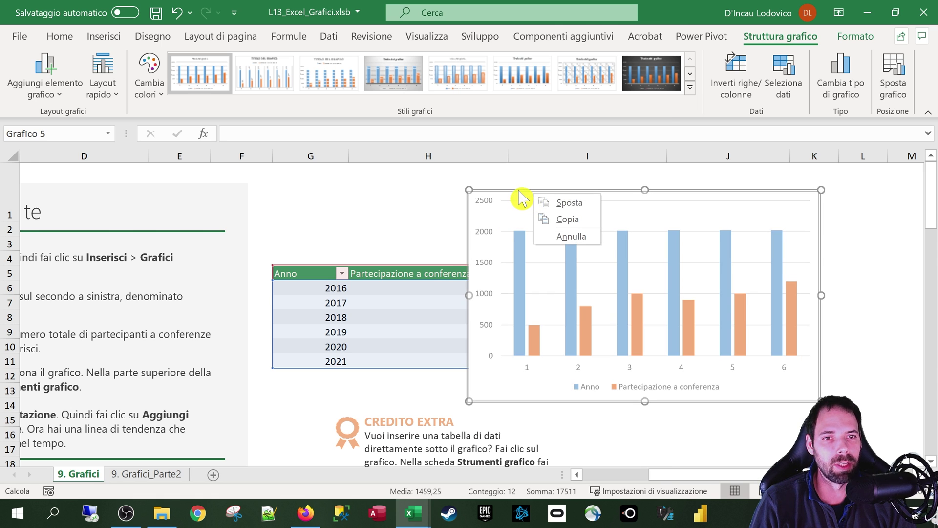
right_click(520, 192)
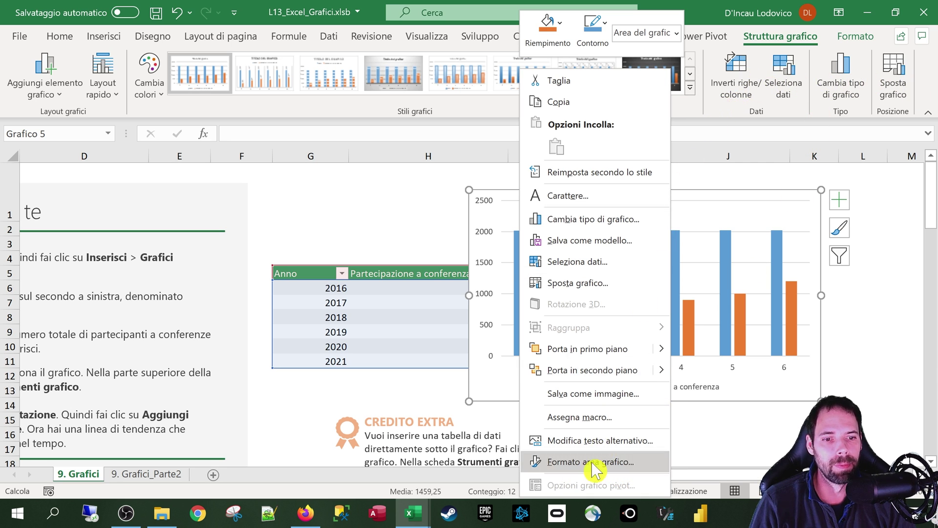
click(592, 266)
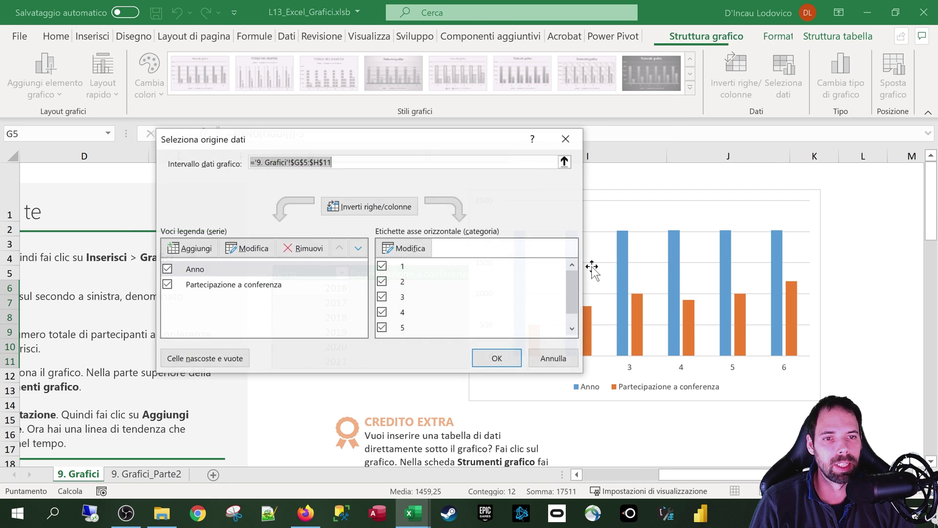
drag(405, 139, 447, 29)
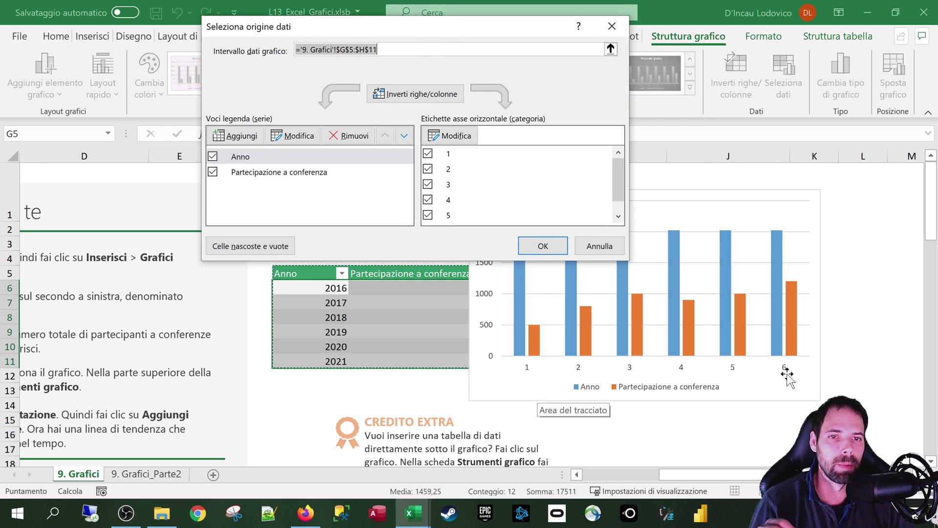
- Compare the two legend series and remove the Anno series from the chart
click(250, 158)
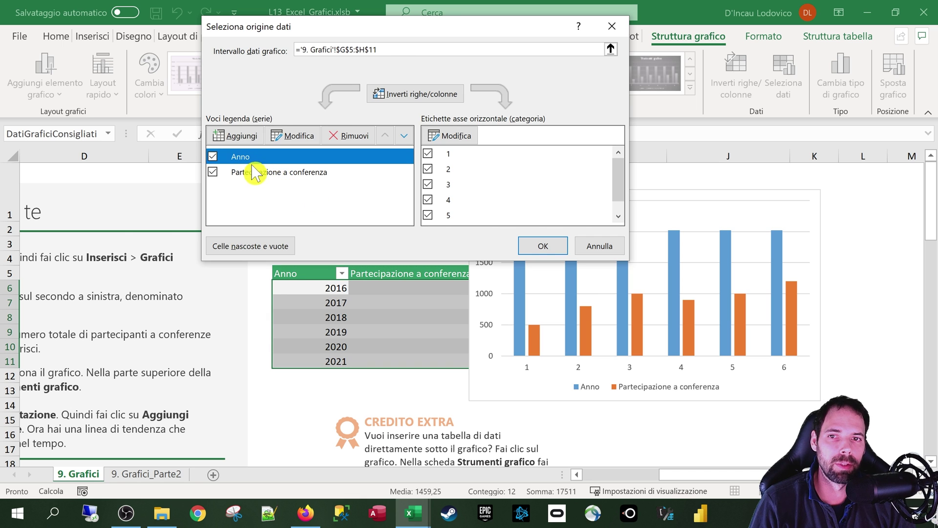
click(249, 170)
click(251, 159)
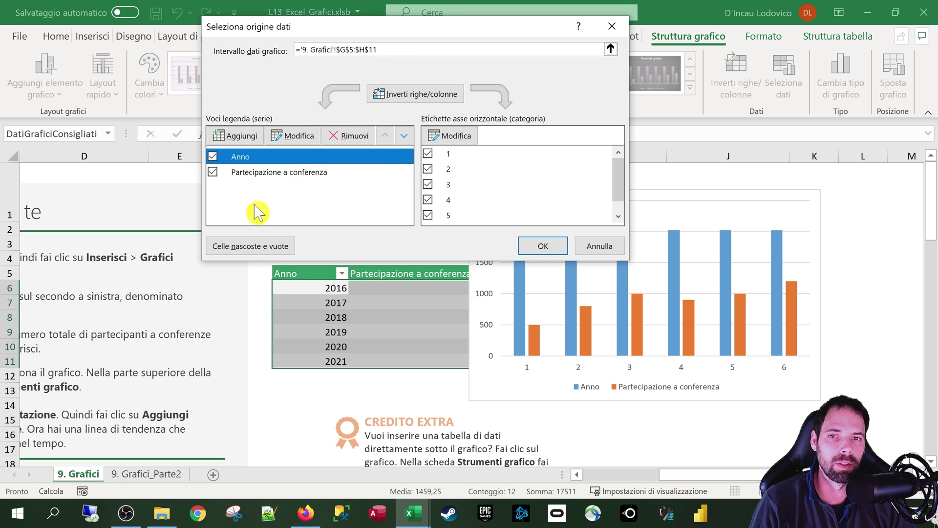
click(278, 173)
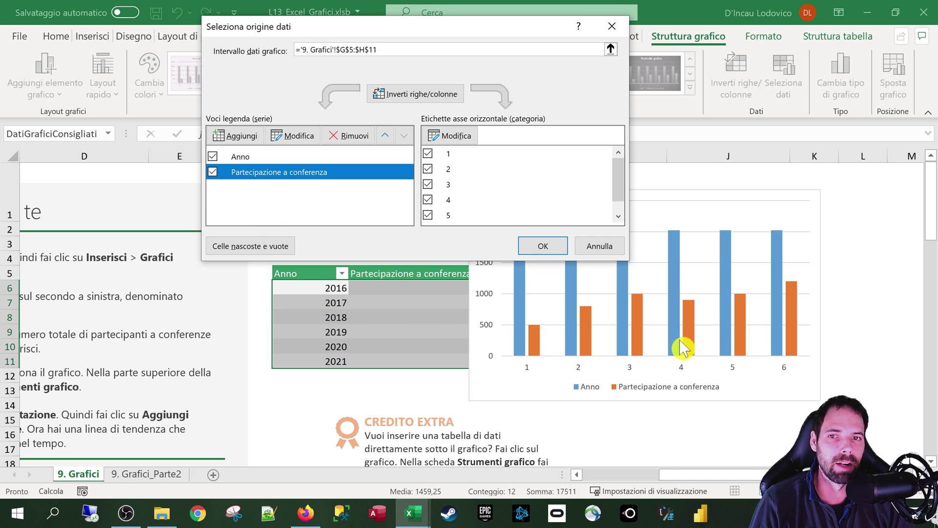
click(230, 161)
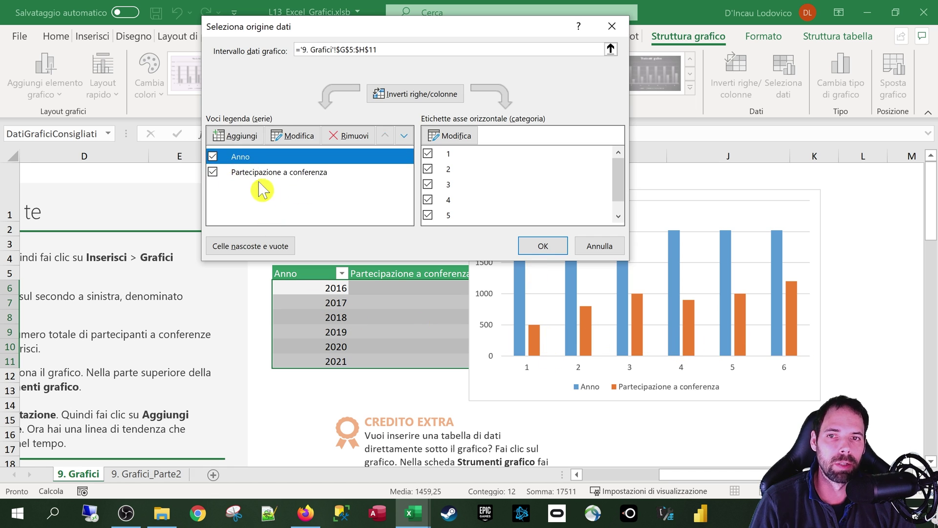
click(348, 136)
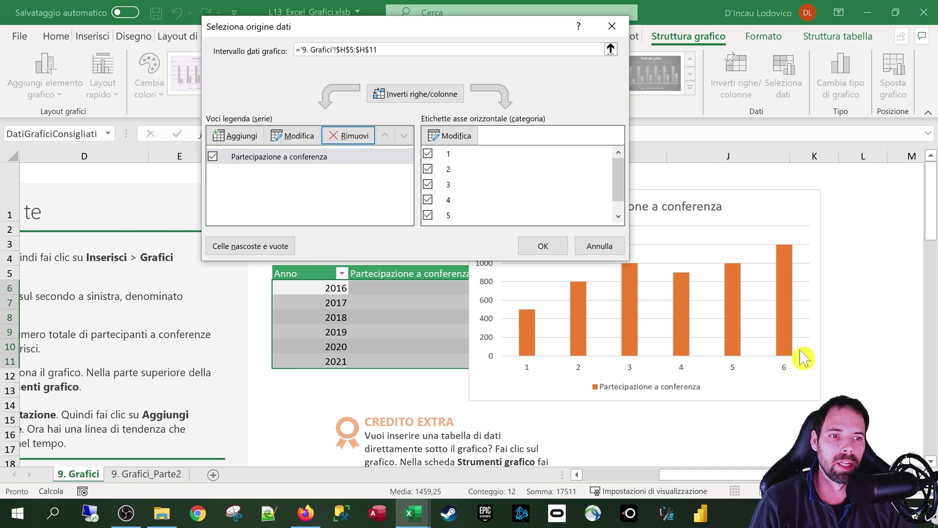
- Open the Partecipazione a conferenza series for editing and replace its name reference with the text "Partecipazione_Conf"
click(283, 139)
drag(308, 201, 272, 85)
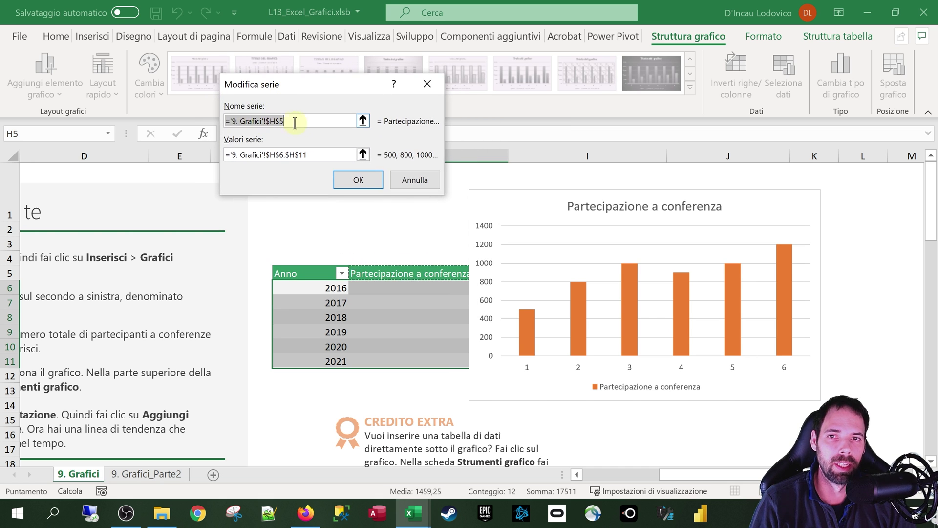
drag(302, 121, 226, 129)
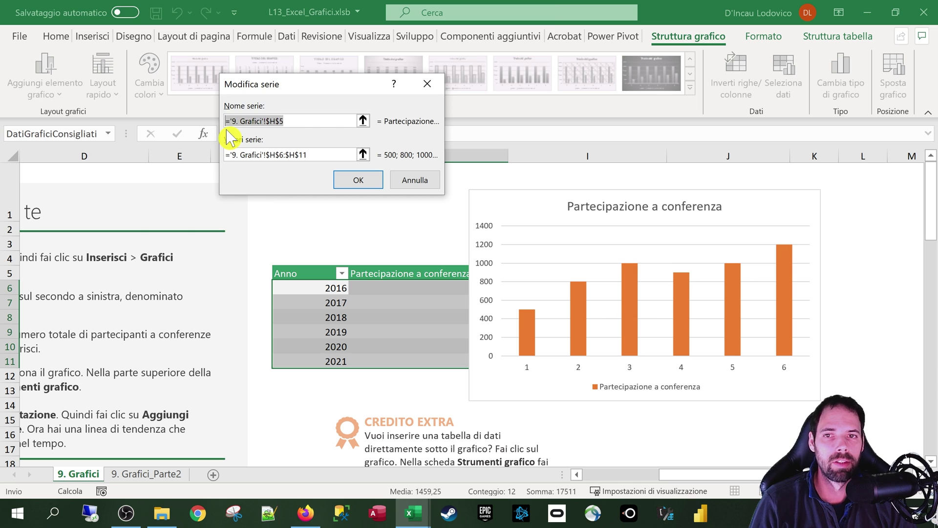
drag(287, 121, 219, 123)
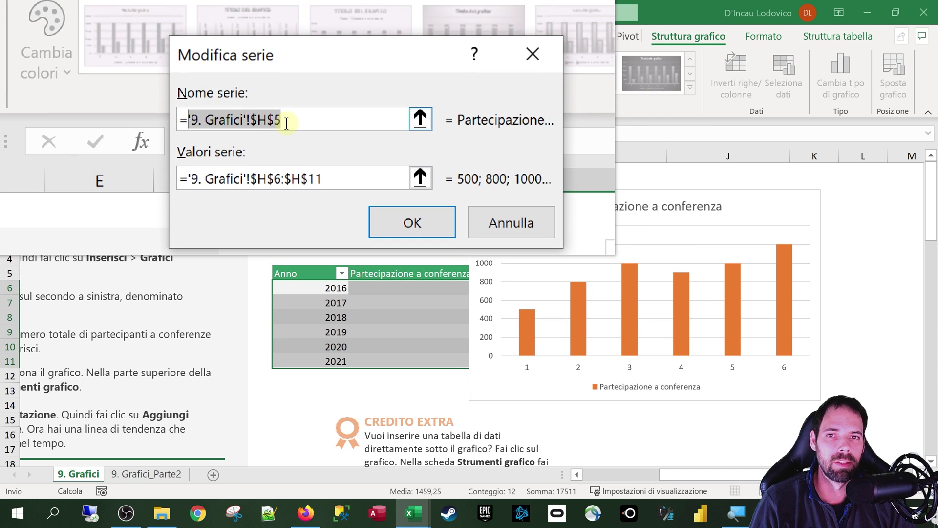
drag(286, 121, 221, 124)
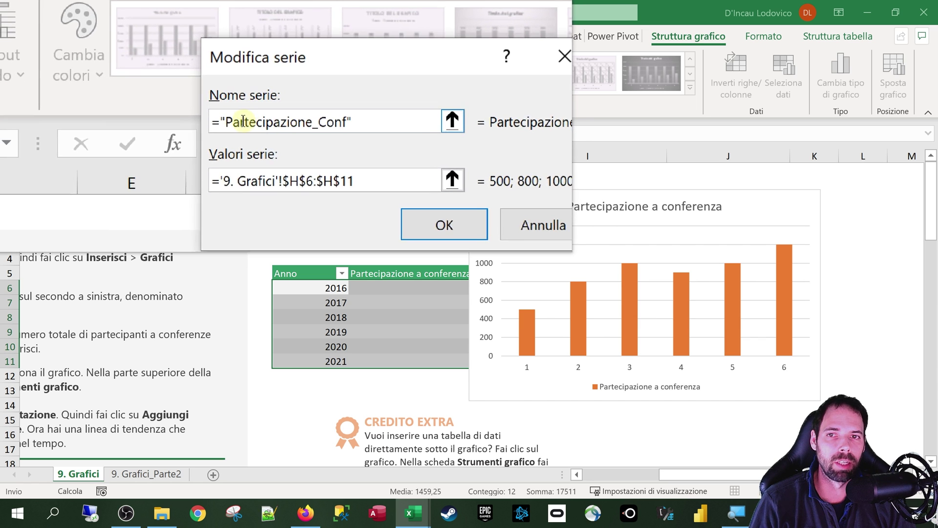
- Replace the typed series name with a reference to the Partecipazione a conferenza header in cell H5
drag(229, 120, 235, 120)
drag(323, 119, 237, 122)
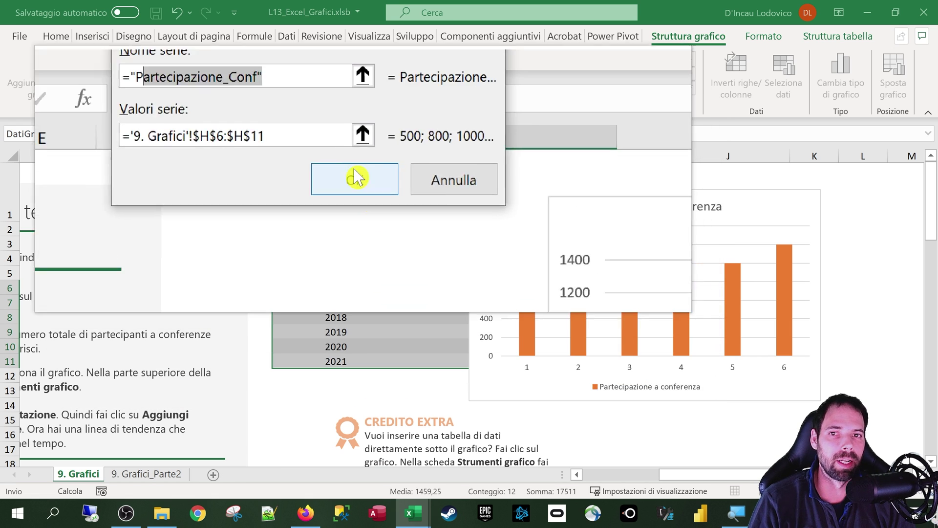
drag(310, 121, 224, 121)
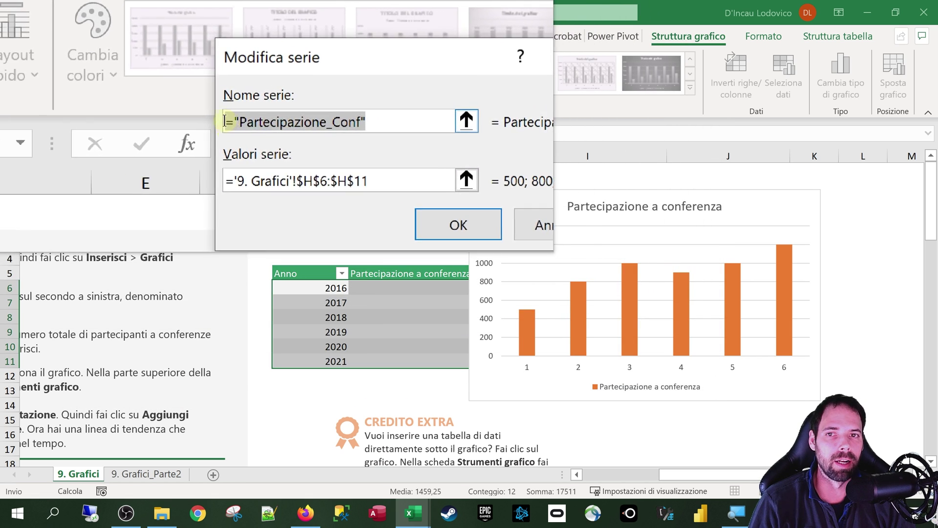
key(BackSpace)
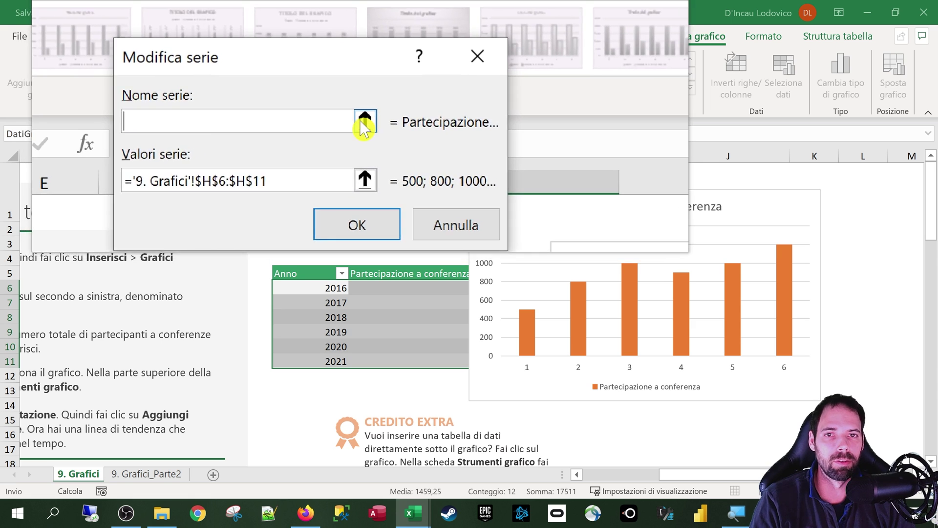
click(364, 123)
click(368, 275)
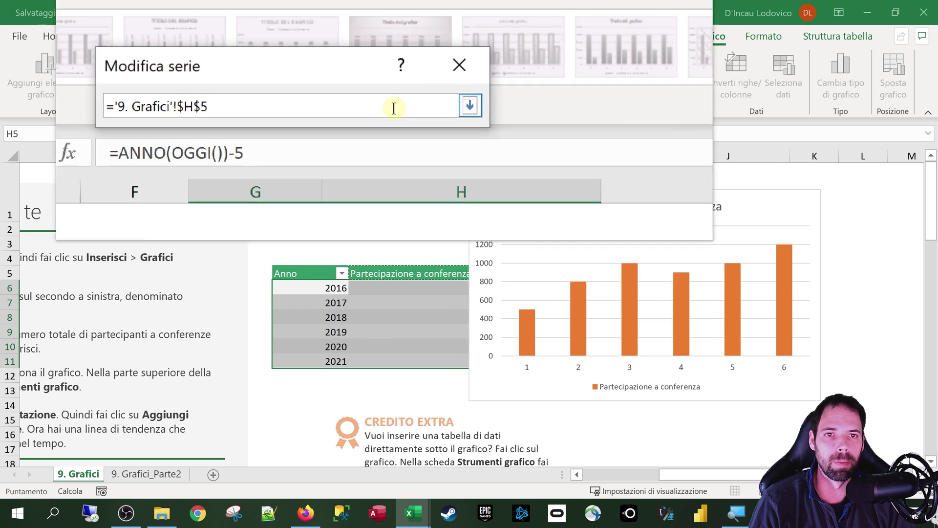
click(471, 106)
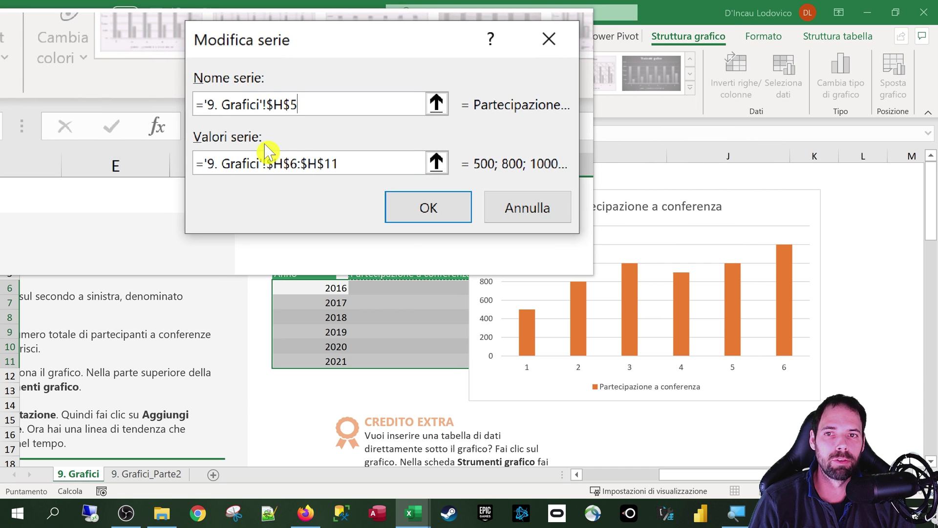
- Try to add a second H6:H11 range to the series values with a plus sign
click(380, 163)
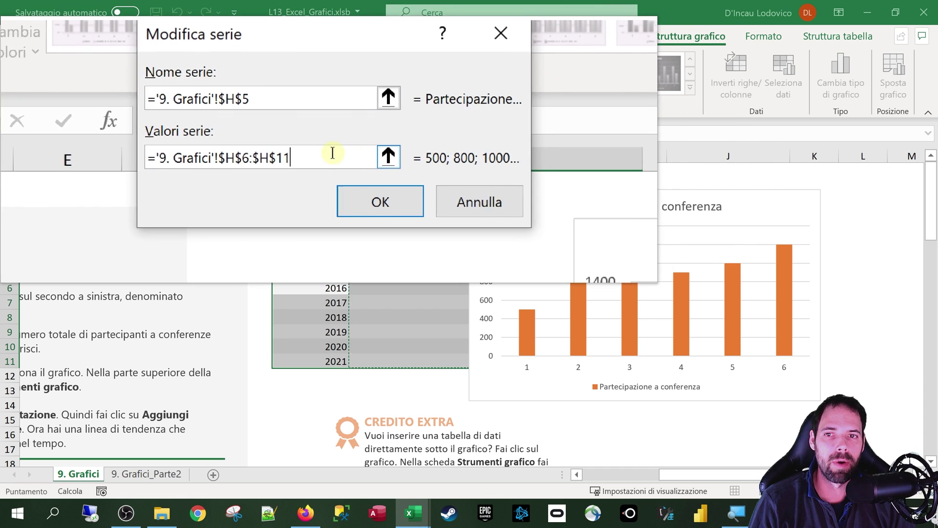
click(388, 157)
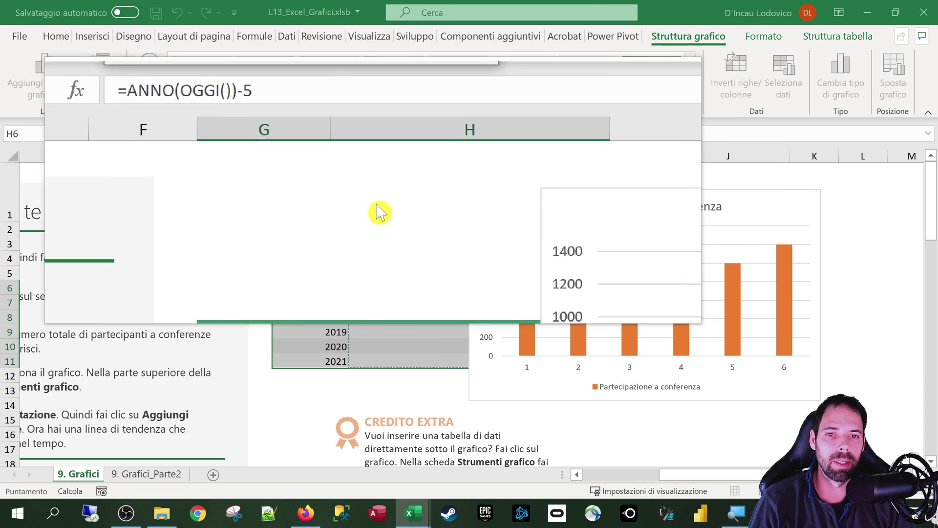
text(+)
drag(392, 288, 394, 334)
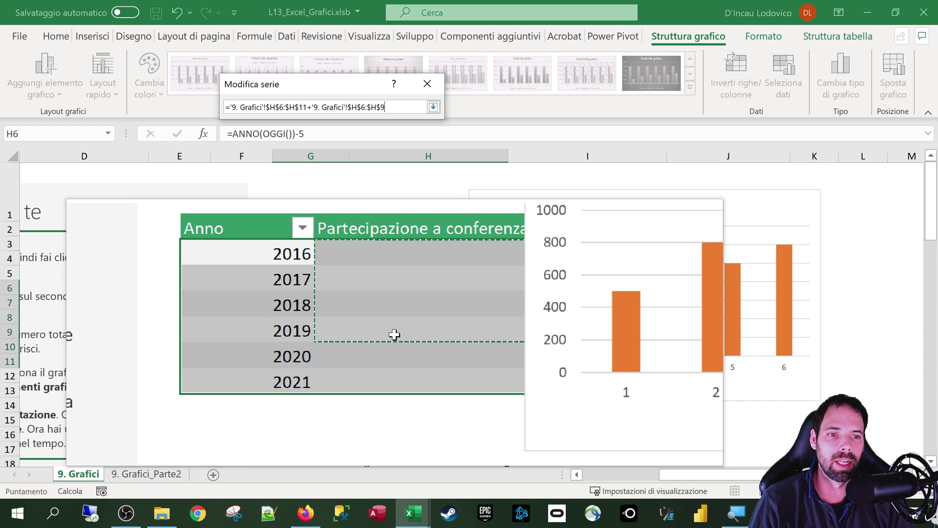
drag(386, 287, 380, 359)
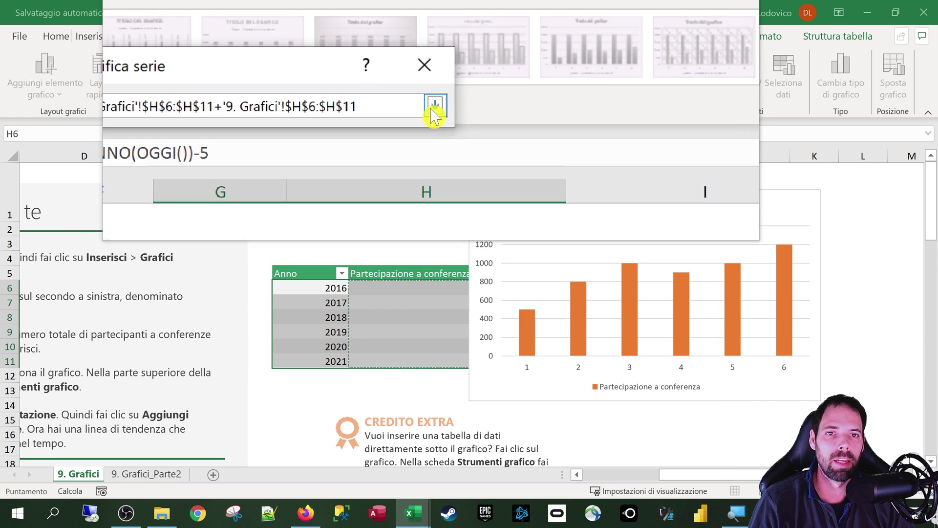
click(433, 106)
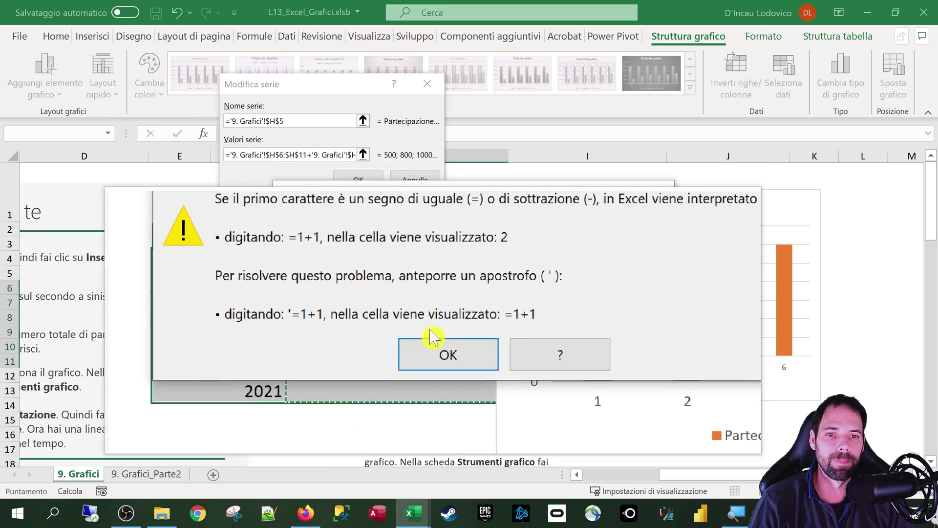
click(441, 340)
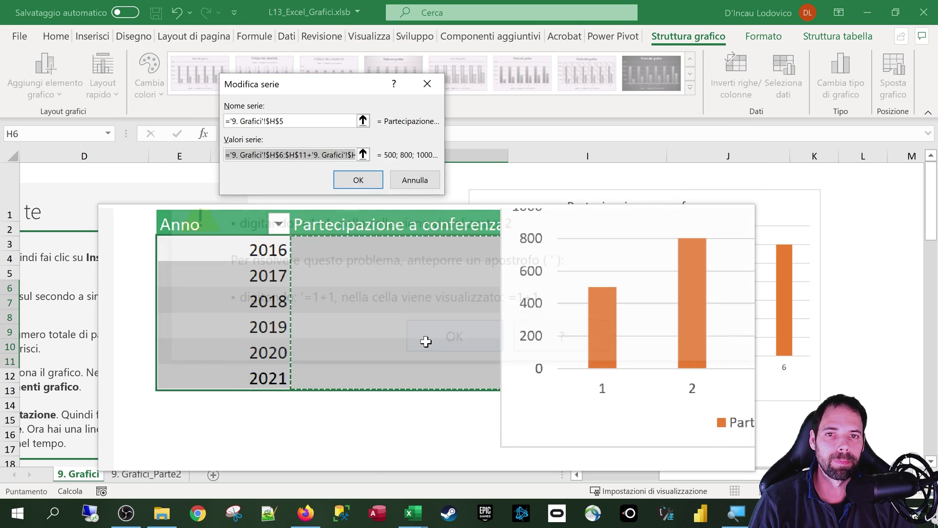
- Clear the series values, reselect H6:H11 as their range and accept the series edit
key(BackSpace)
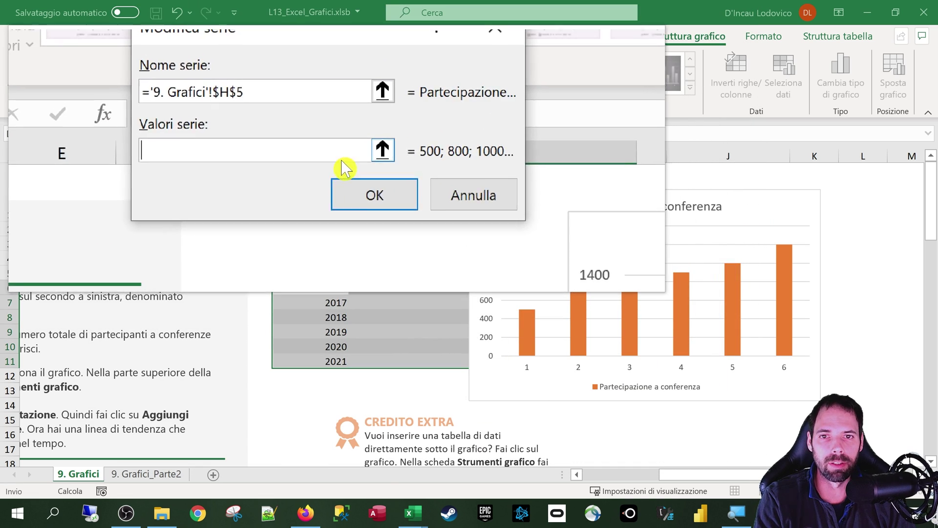
click(364, 158)
drag(379, 283, 382, 360)
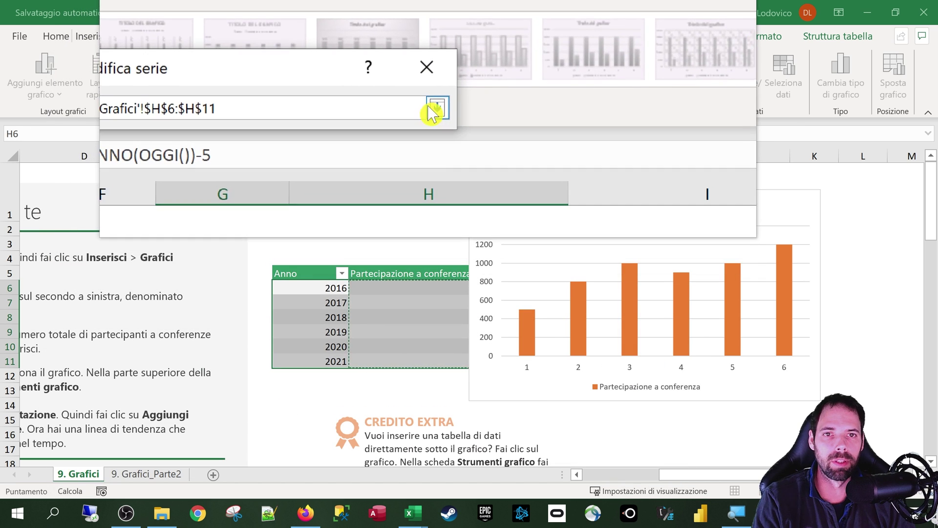
click(434, 107)
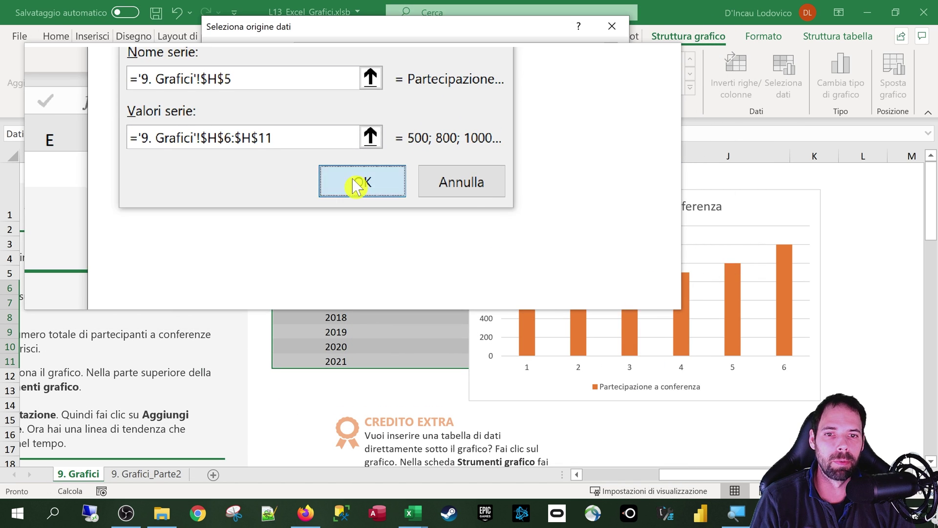
click(304, 232)
click(149, 142)
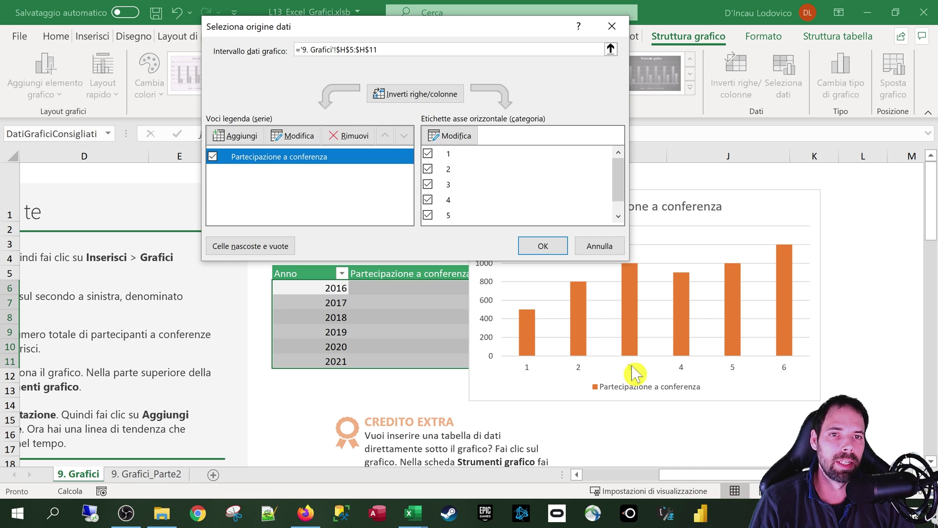
- Set the horizontal axis labels to the years in G6:G11 and apply the data source changes
click(461, 140)
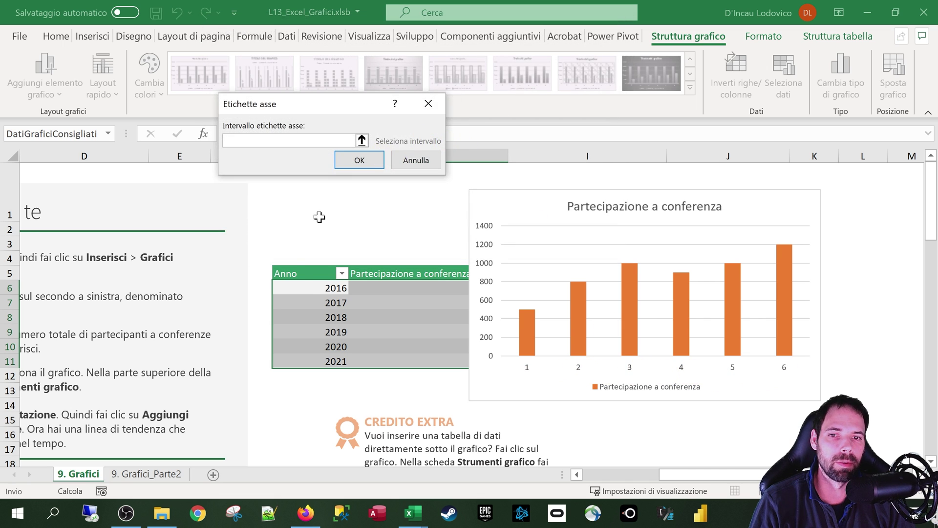
click(309, 288)
drag(310, 288, 311, 358)
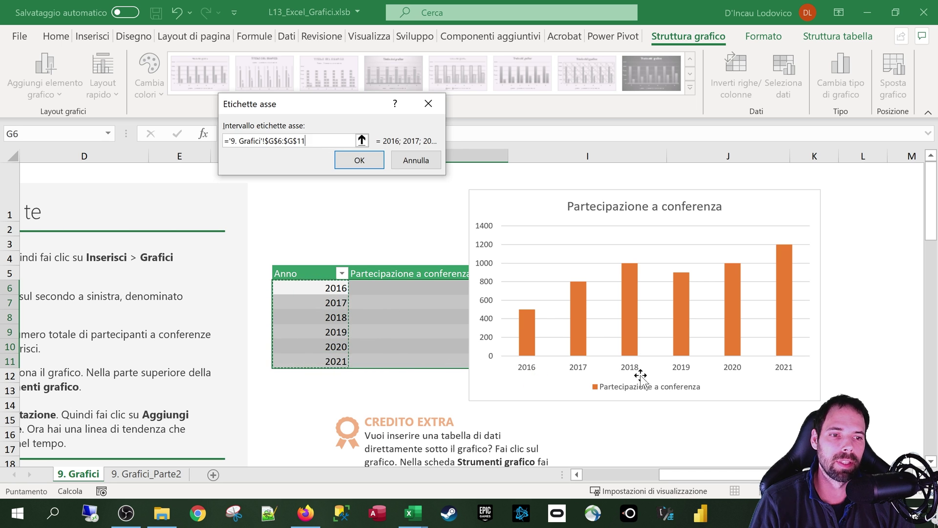
click(361, 161)
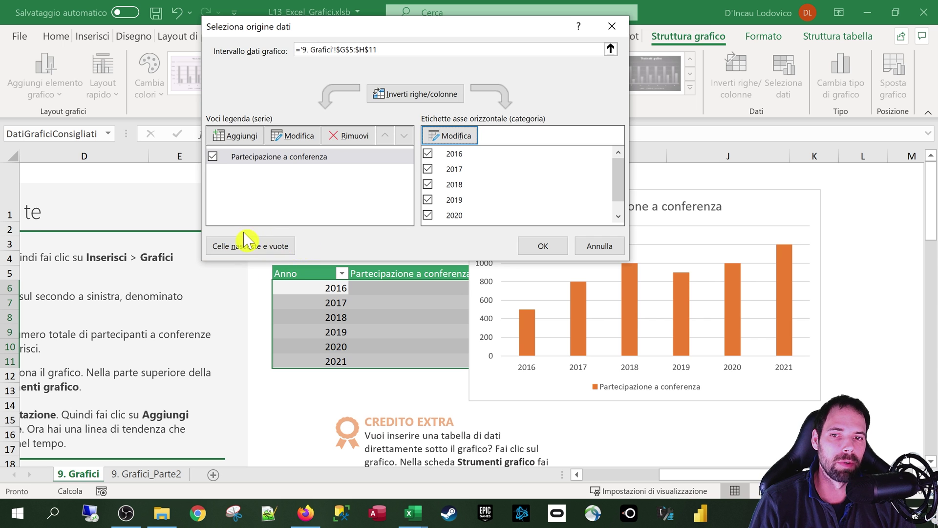
click(542, 245)
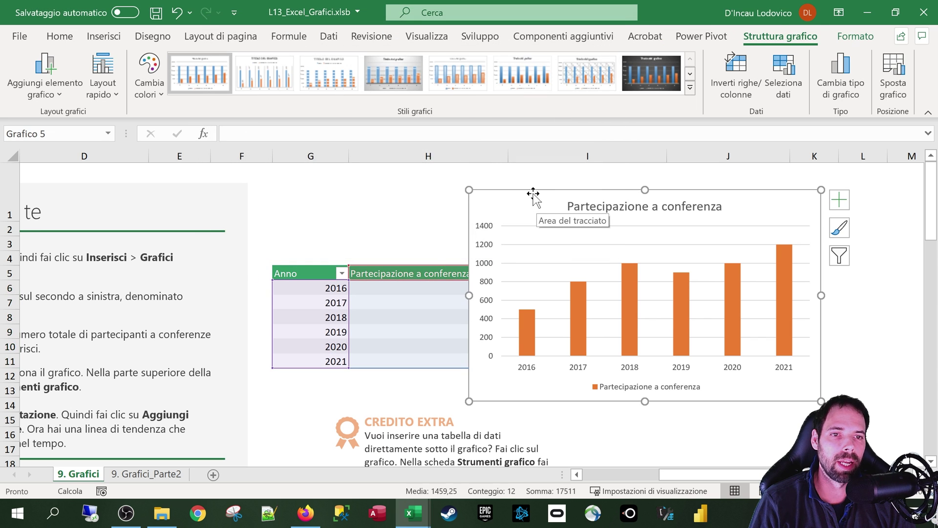
- Shift the chart slightly and change its type from columns to Linee
mouse_move(533, 192)
mouse_down()
mouse_move(522, 193)
mouse_move(561, 188)
mouse_move(515, 186)
mouse_up()
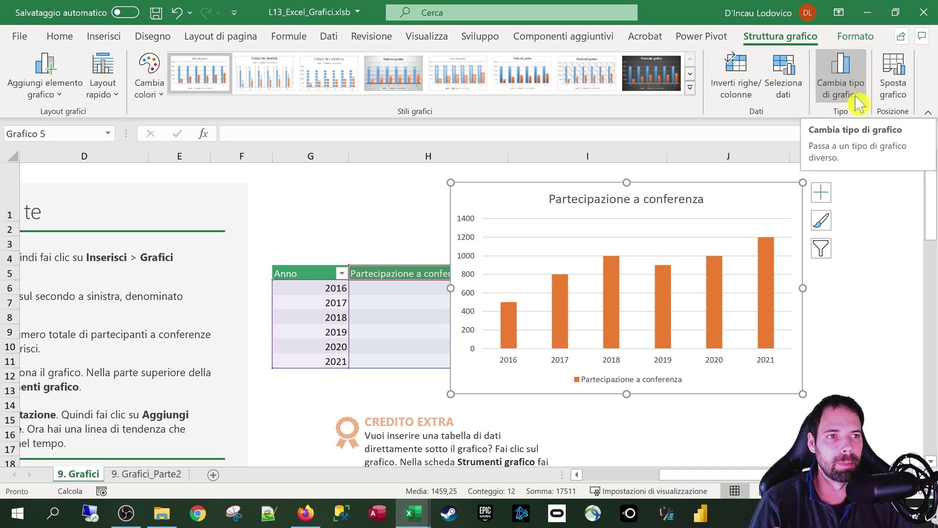
right_click(522, 191)
click(557, 219)
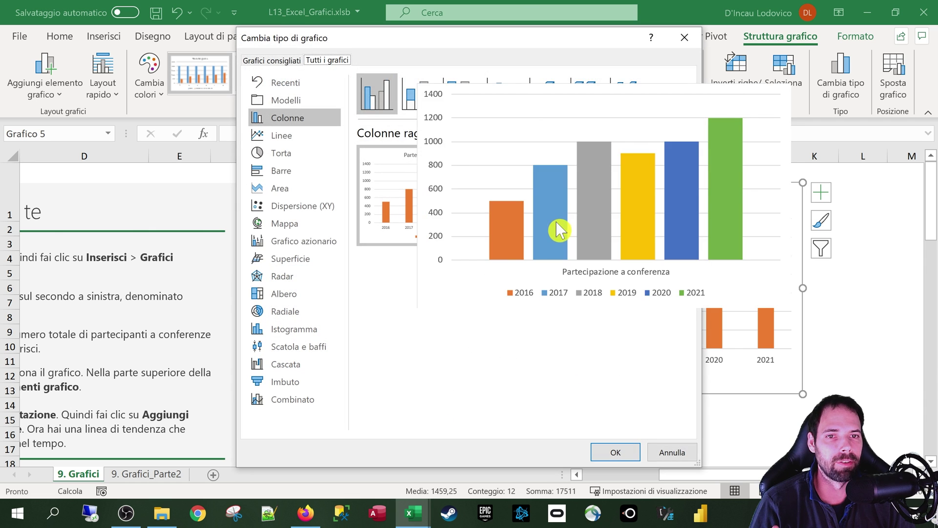
click(287, 139)
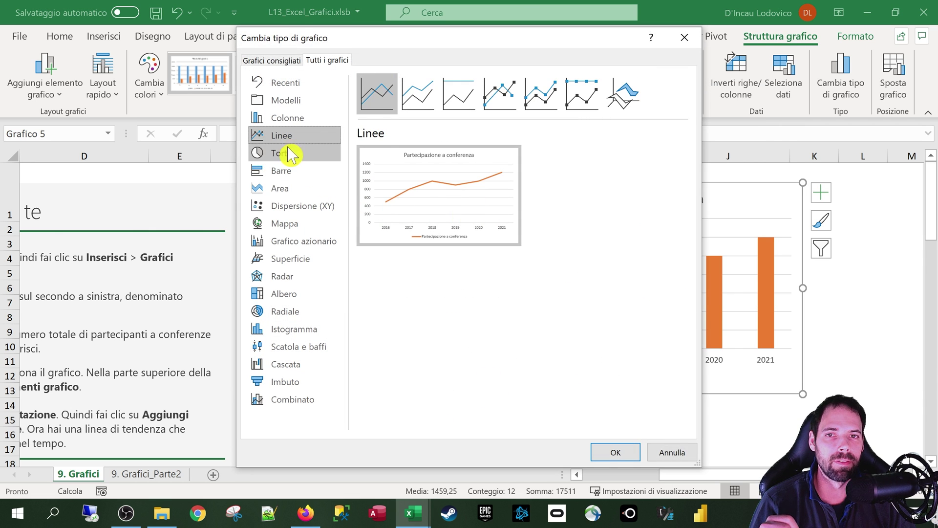
click(609, 453)
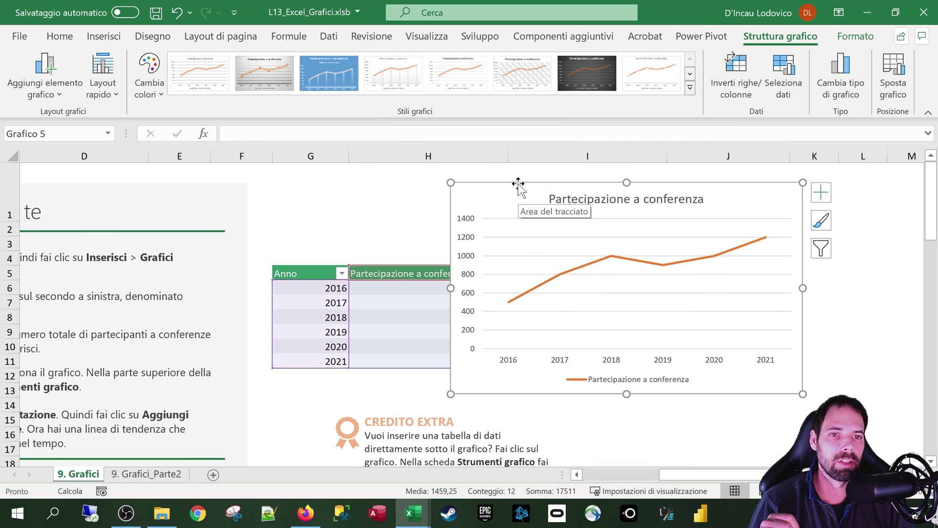
- Move the chart beside the table so it no longer covers it, and clear the 2018 participation value in H8
drag(517, 185, 587, 184)
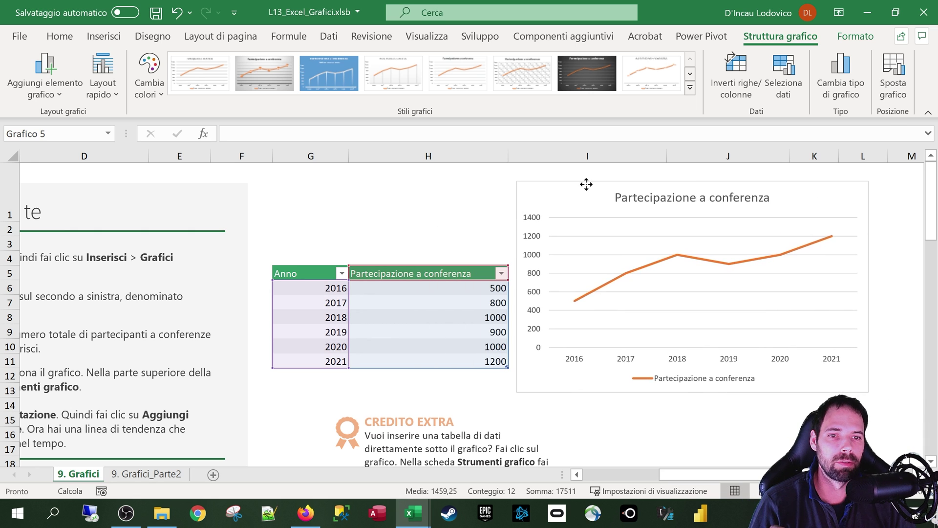
click(461, 320)
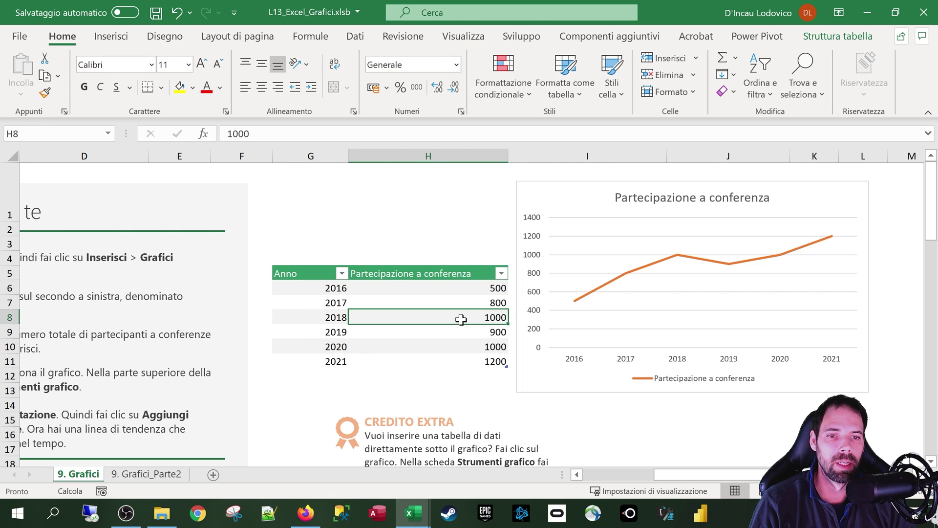
key(Delete)
click(440, 327)
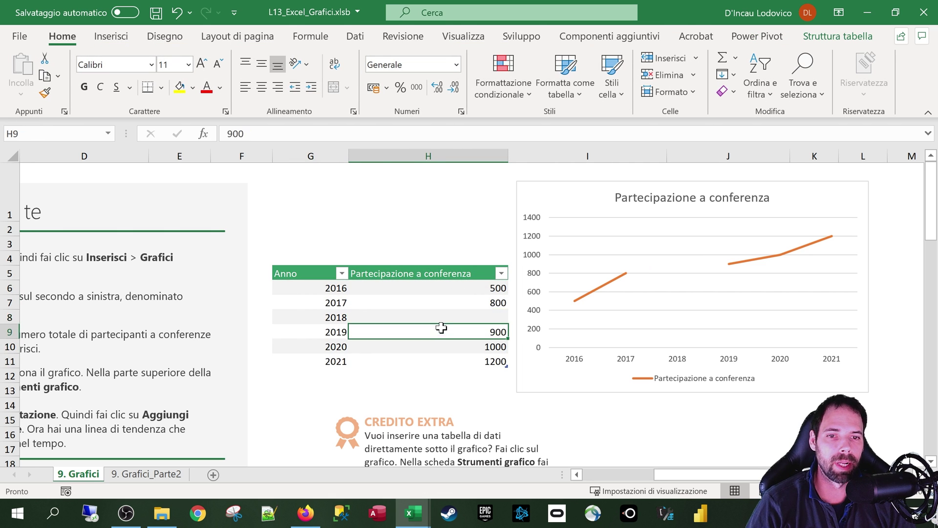
click(438, 315)
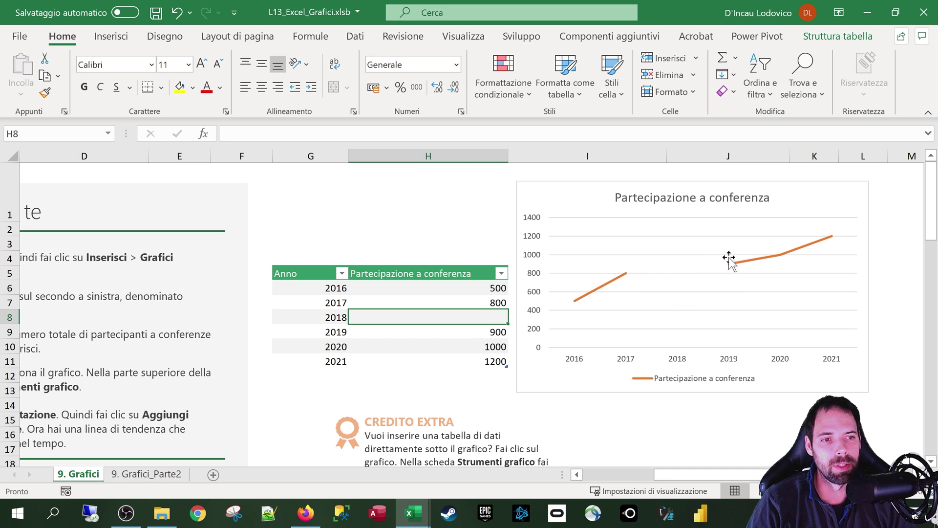
- Test 0 as the 2018 participation value, examine the line chart, and clear the cell again
double_click(473, 318)
text(0)
key(Return)
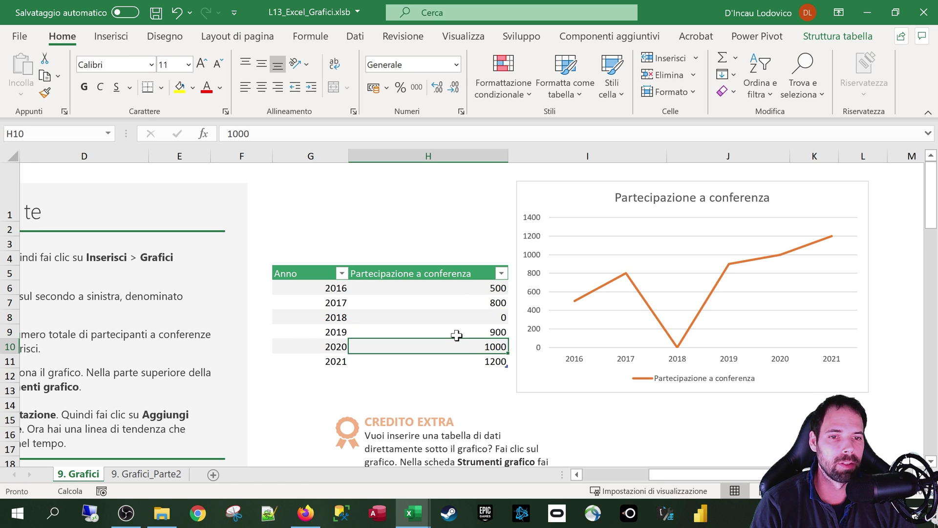
click(464, 317)
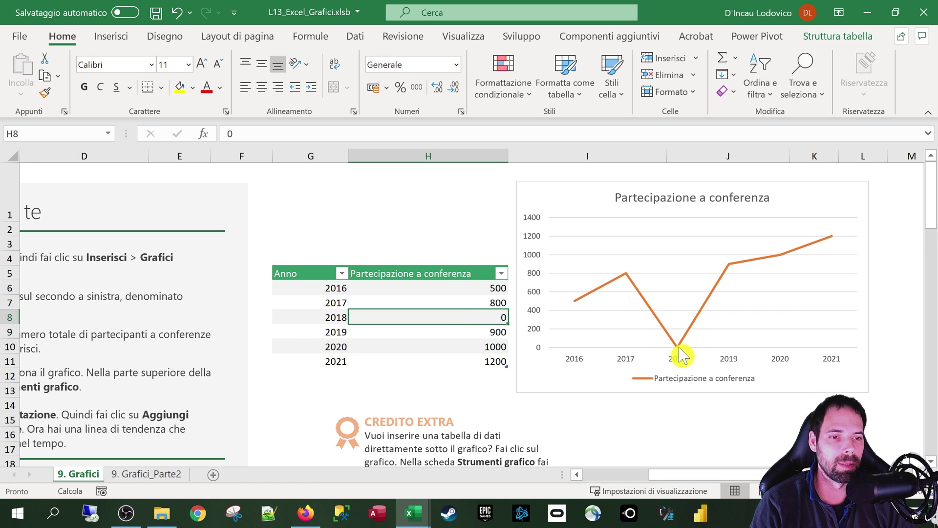
mouse_move(682, 356)
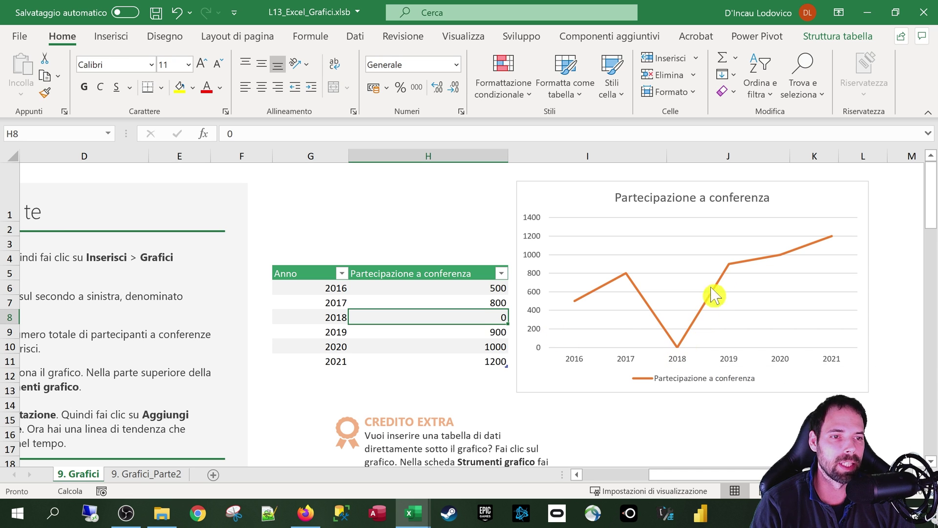
mouse_move(732, 270)
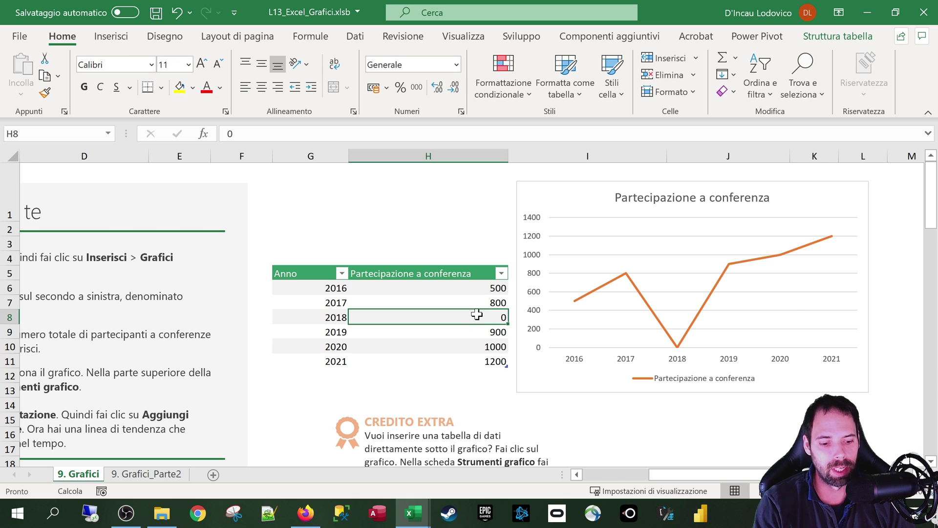
key(Delete)
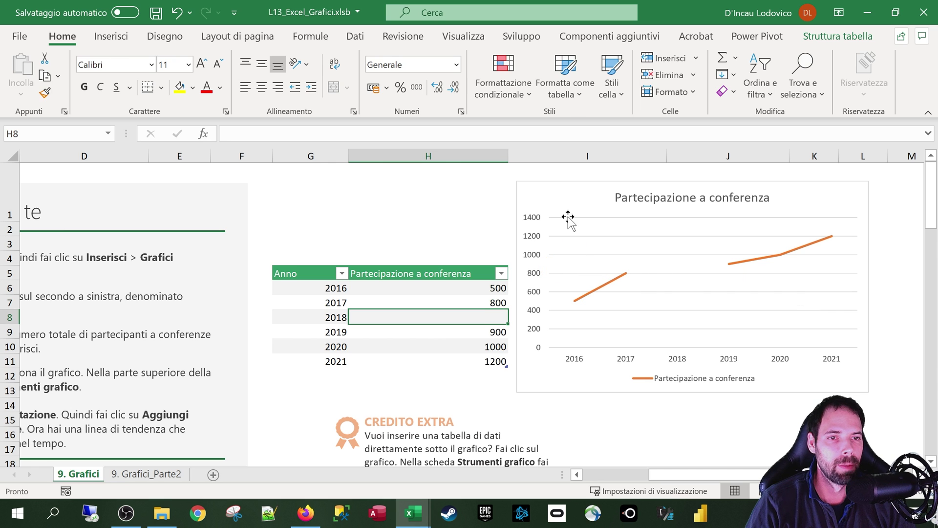
- Set the participation chart's hidden and empty cells option to plot empty cells as Zero, and apply the data source settings
click(562, 186)
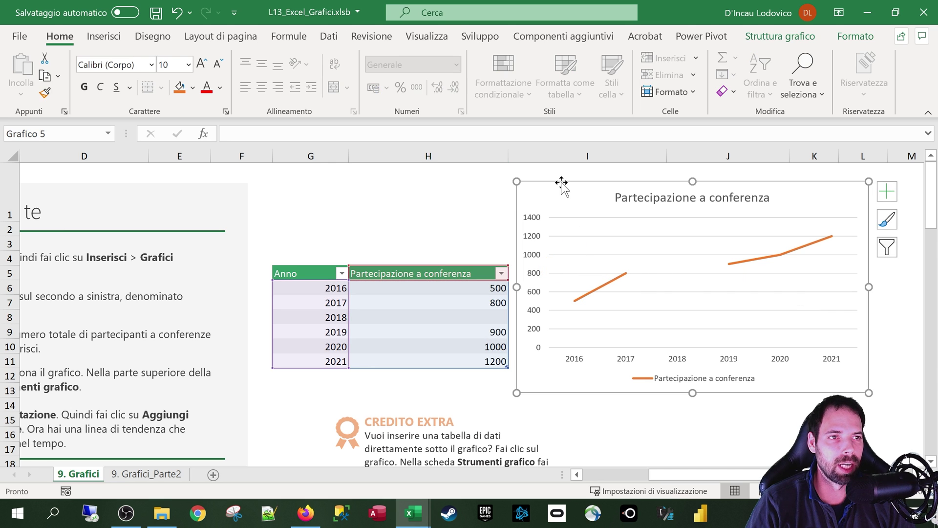
right_click(563, 188)
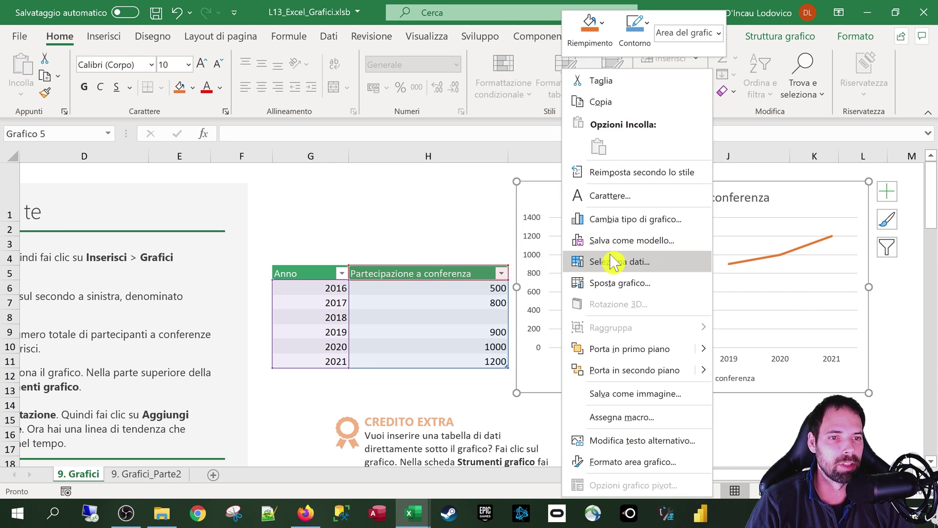
click(785, 37)
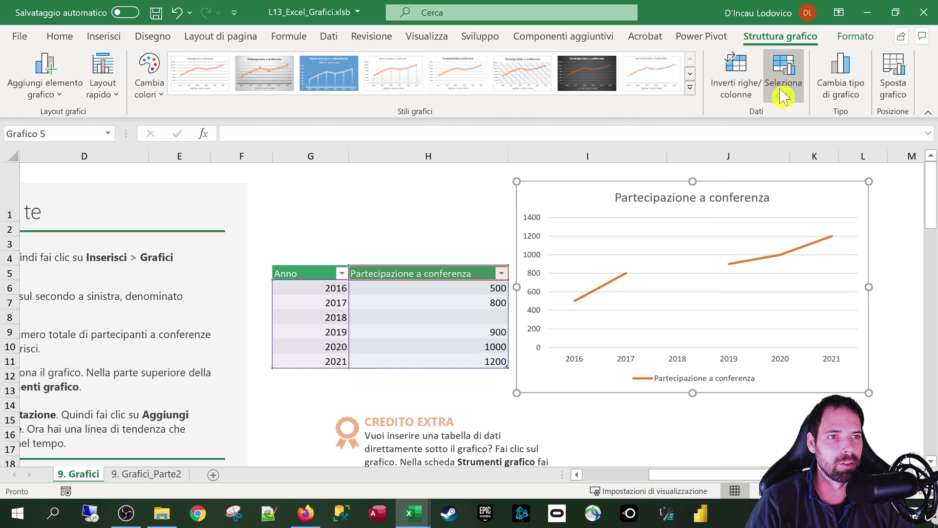
click(782, 73)
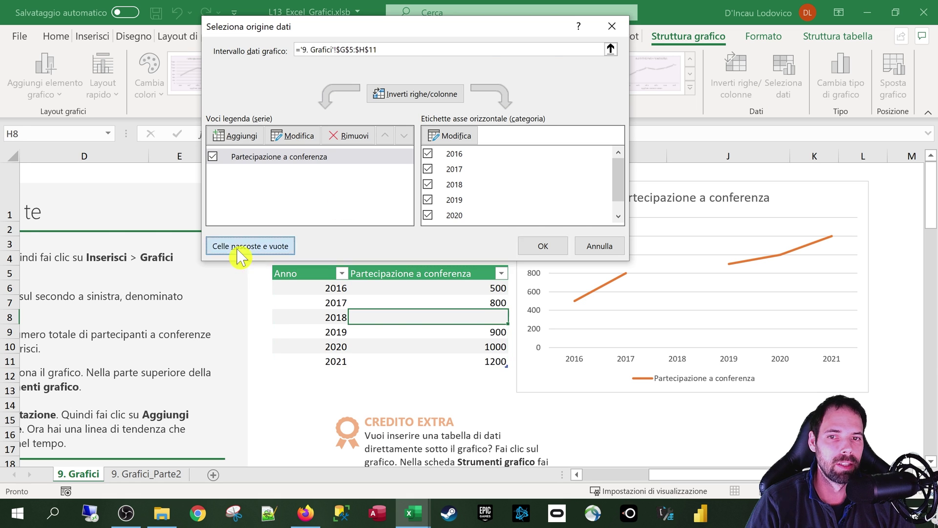
click(239, 250)
drag(359, 82, 278, 123)
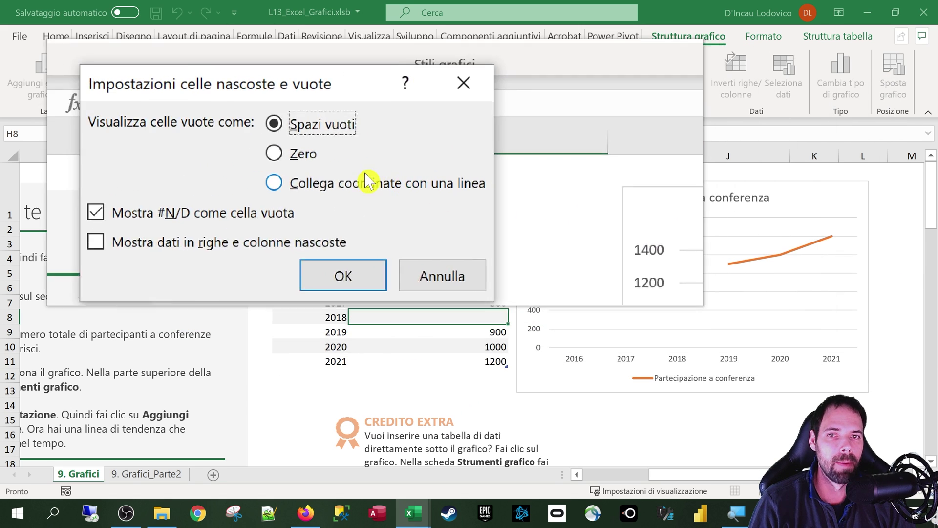
click(336, 165)
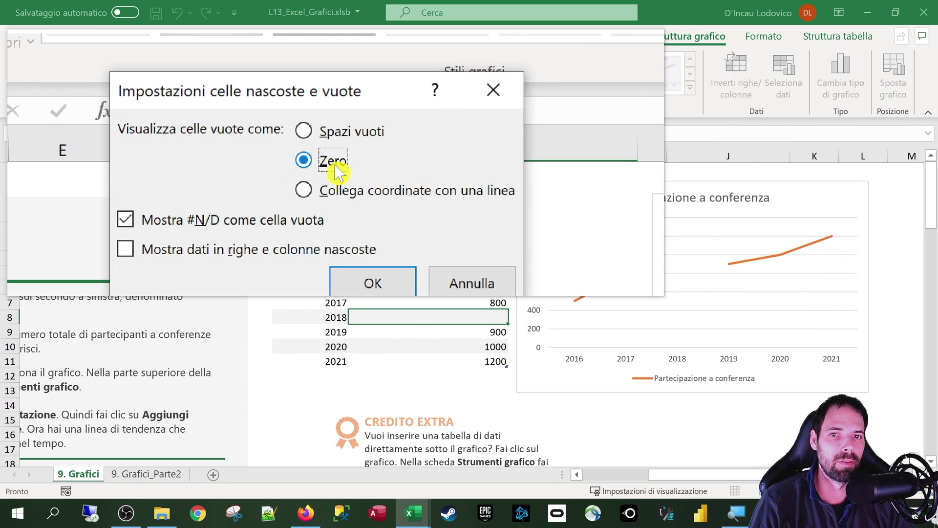
click(357, 240)
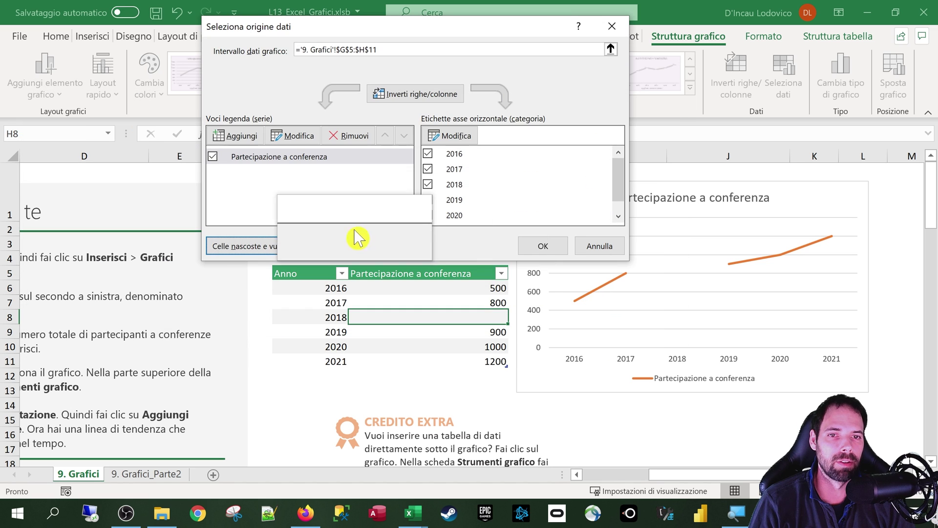
click(541, 248)
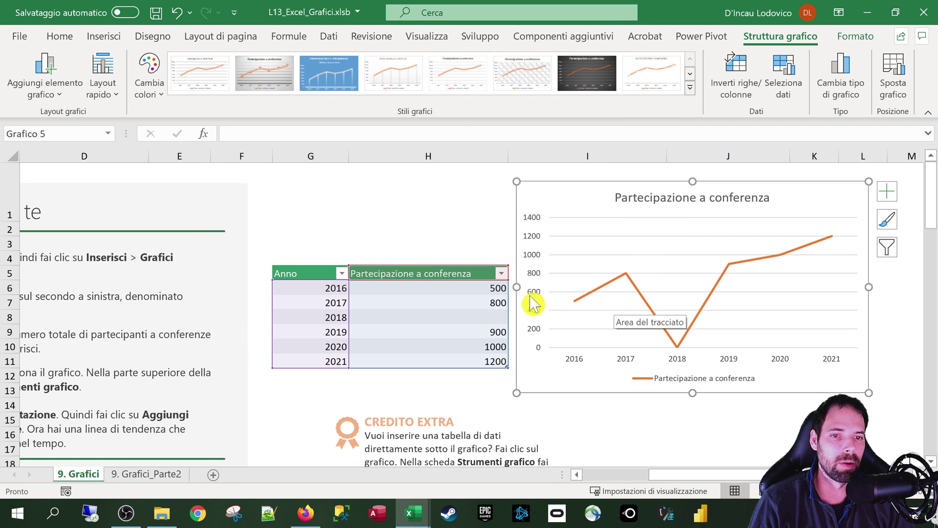
click(478, 317)
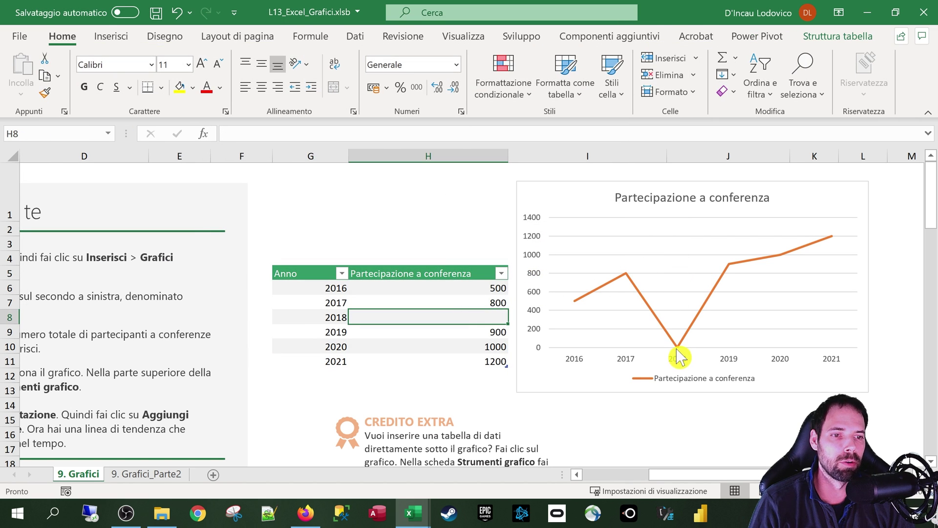
- Change the chart's empty cells option to Collega coordinate con una linea and apply the data source settings
right_click(538, 186)
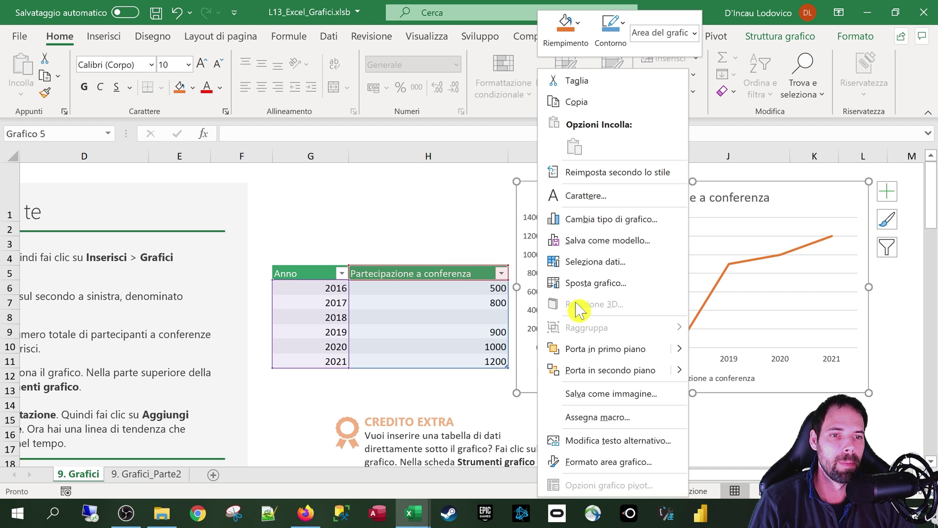
click(581, 266)
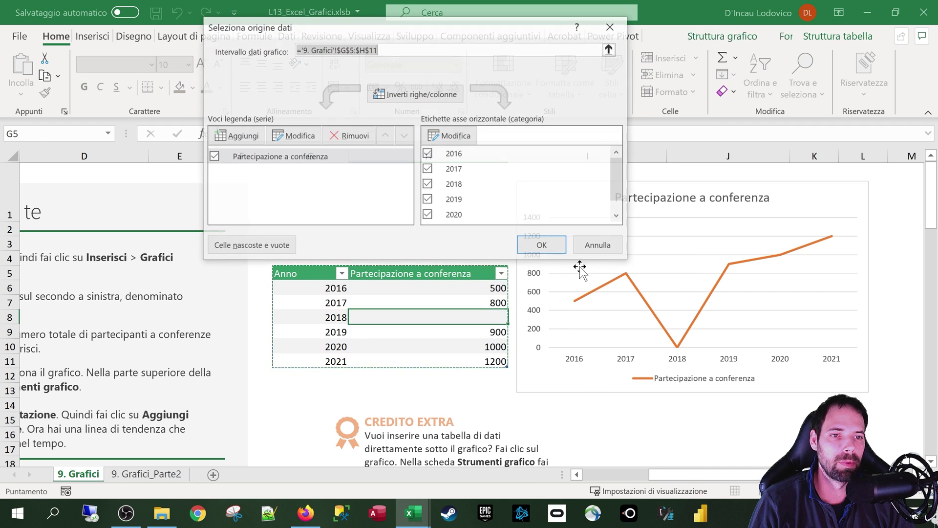
click(296, 140)
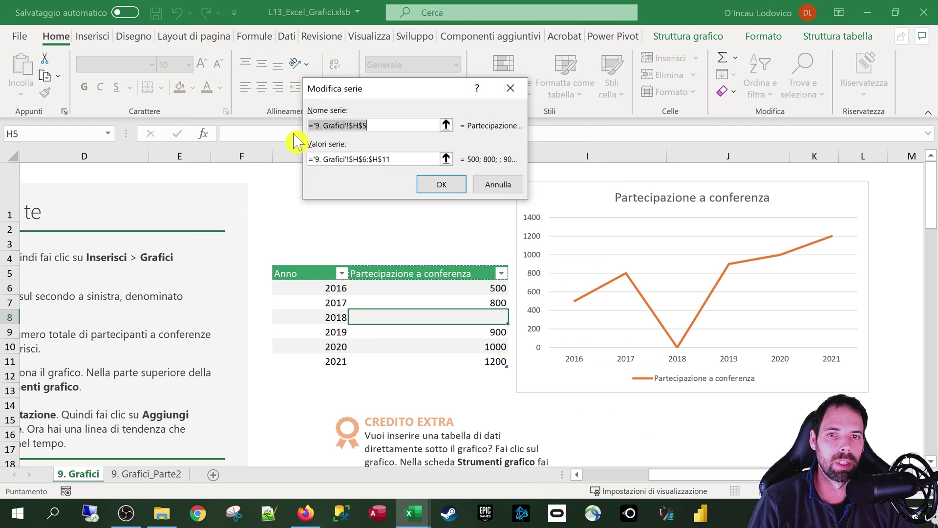
click(497, 183)
click(268, 242)
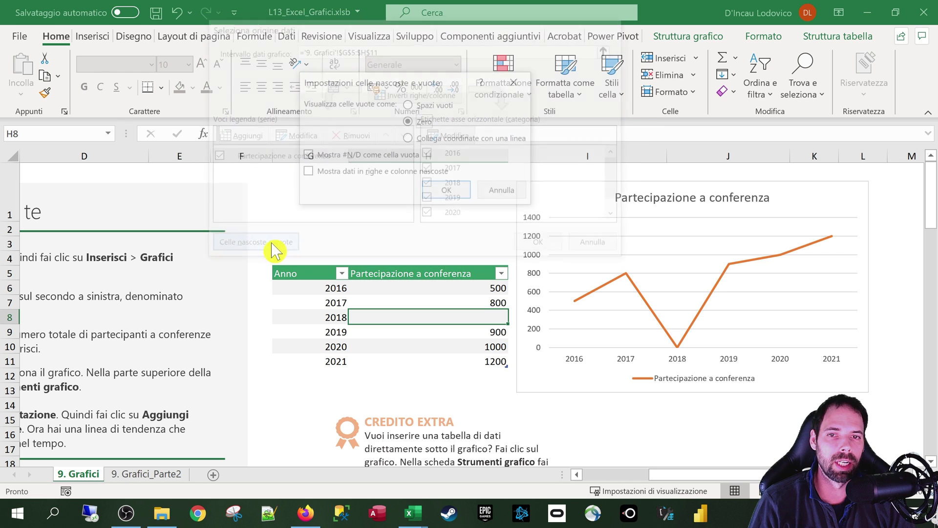
click(418, 142)
key(super+plus)
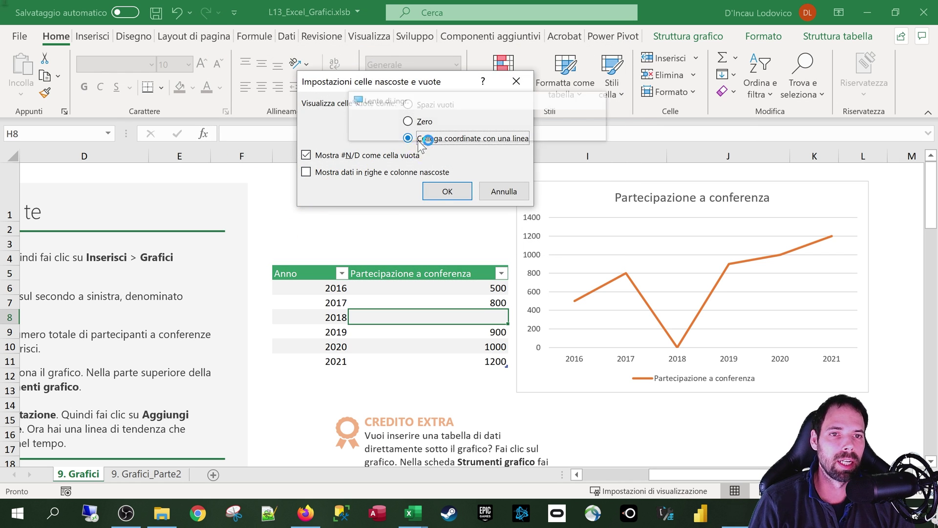
key(super+Escape)
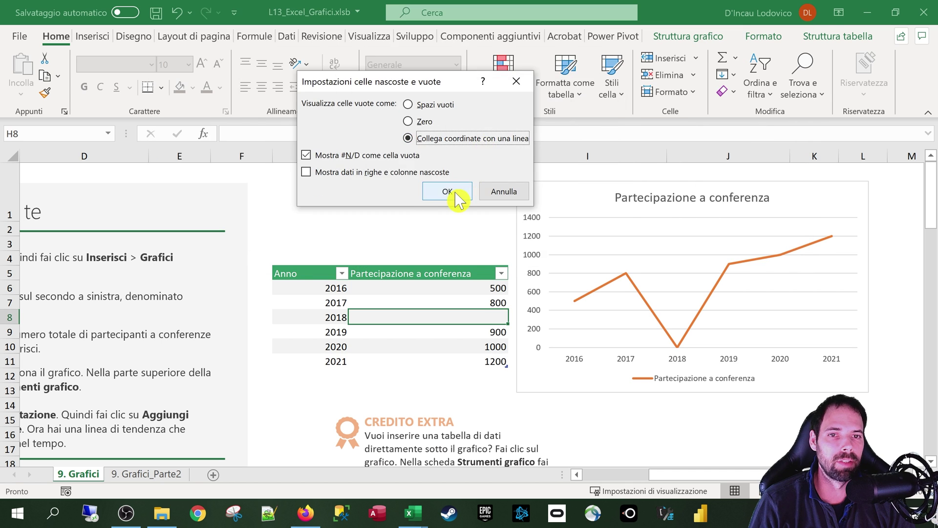
click(455, 195)
click(543, 247)
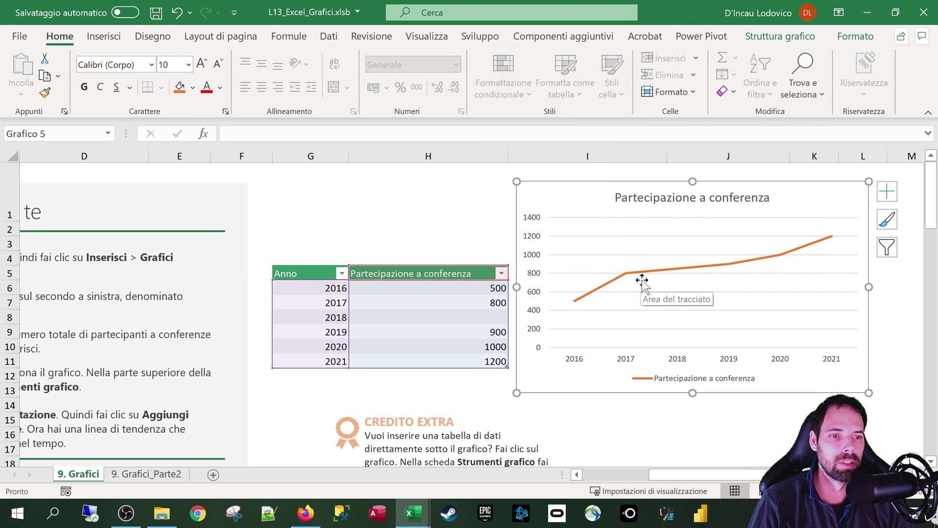
- Set the participation values to 100 for 2017 in H7 and 2000 for 2019 in H9, then examine the chart line
click(482, 304)
text(100)
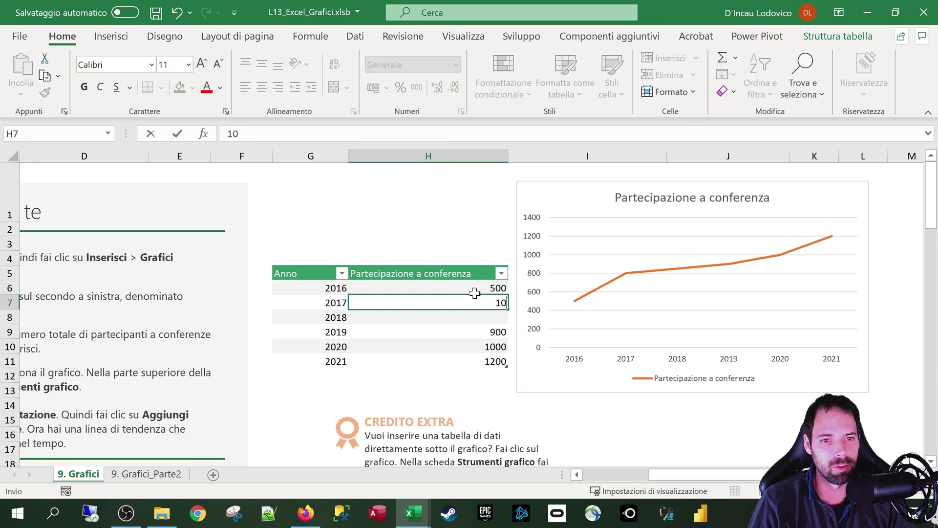
key(Return)
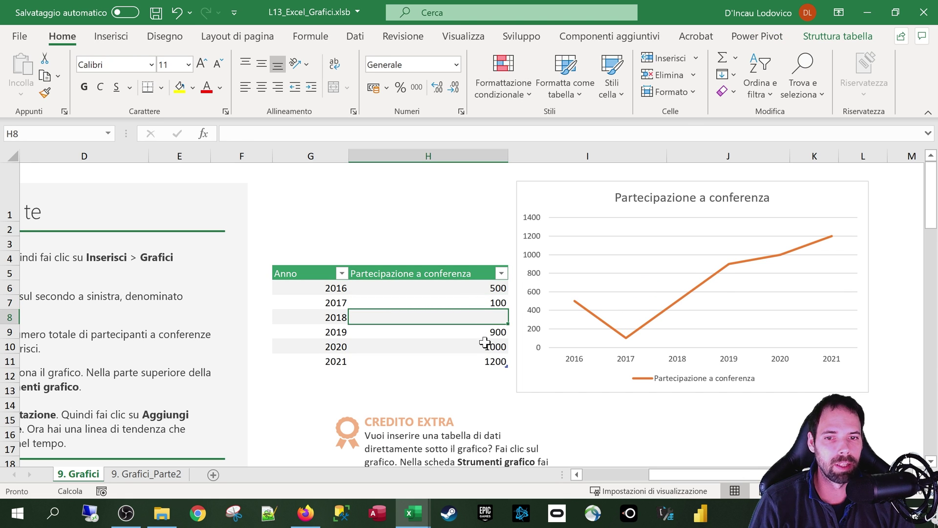
click(482, 333)
text(20)
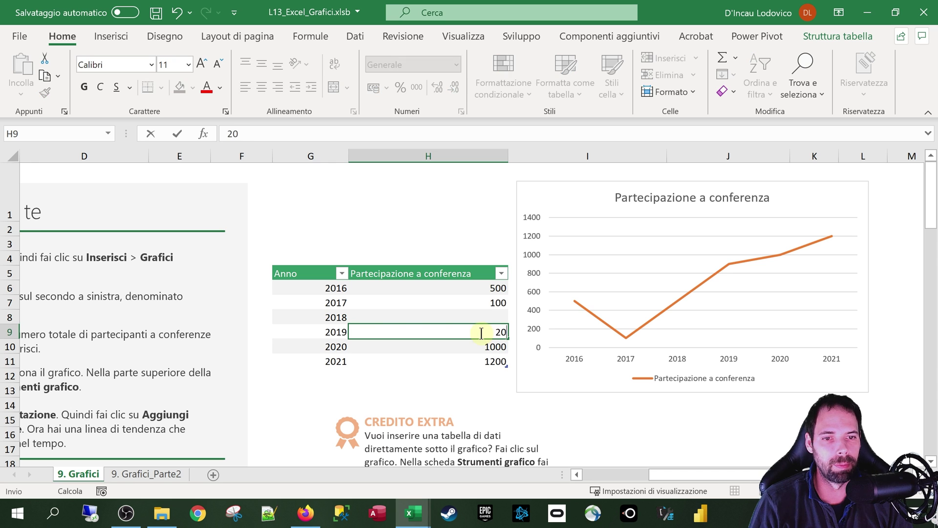
key(Return)
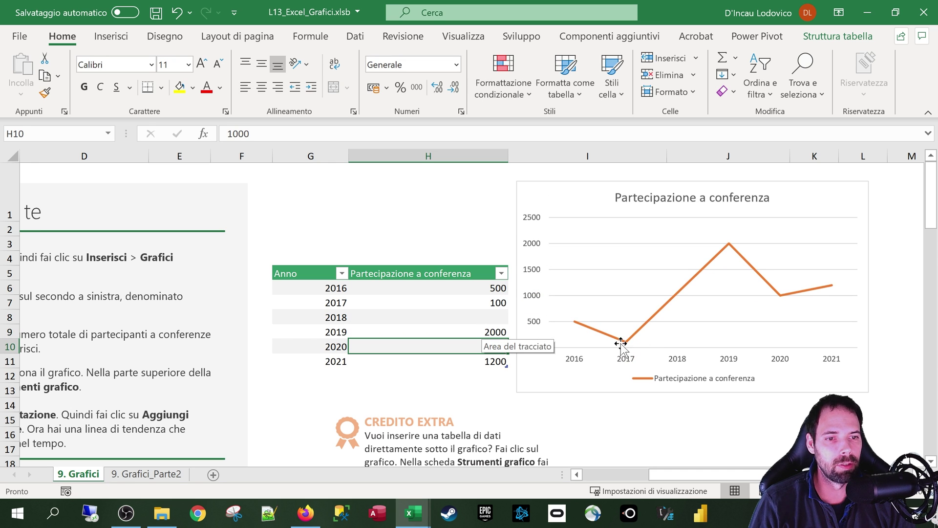
mouse_move(627, 351)
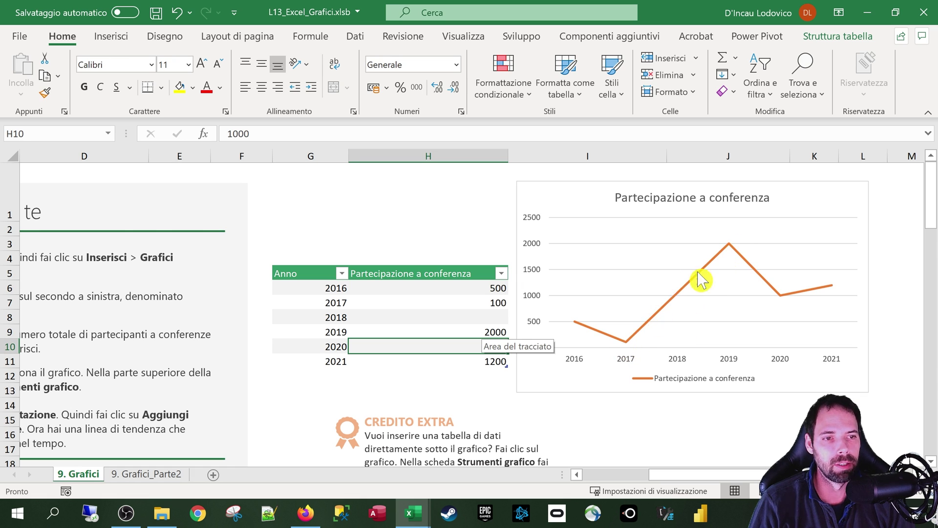
- Fill in the missing 2018 participation value in H8 with 150
click(471, 317)
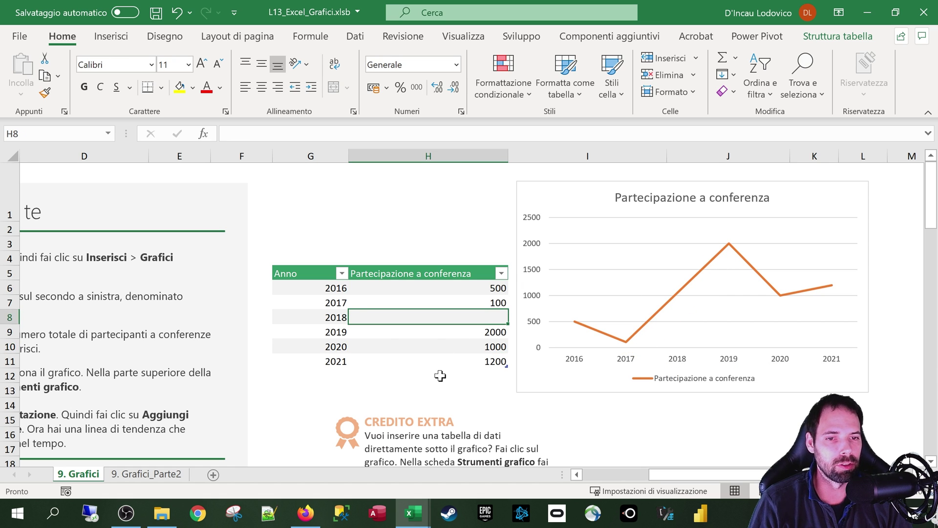
text(150)
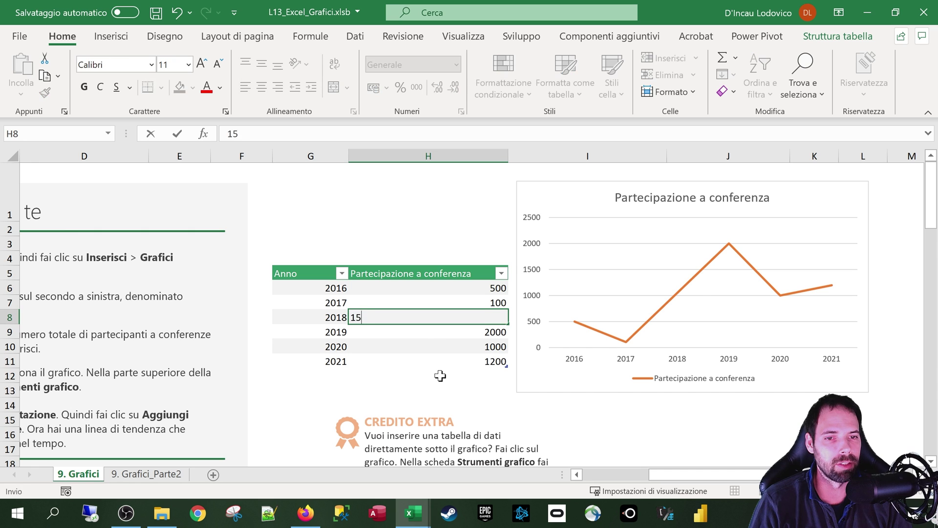
key(Return)
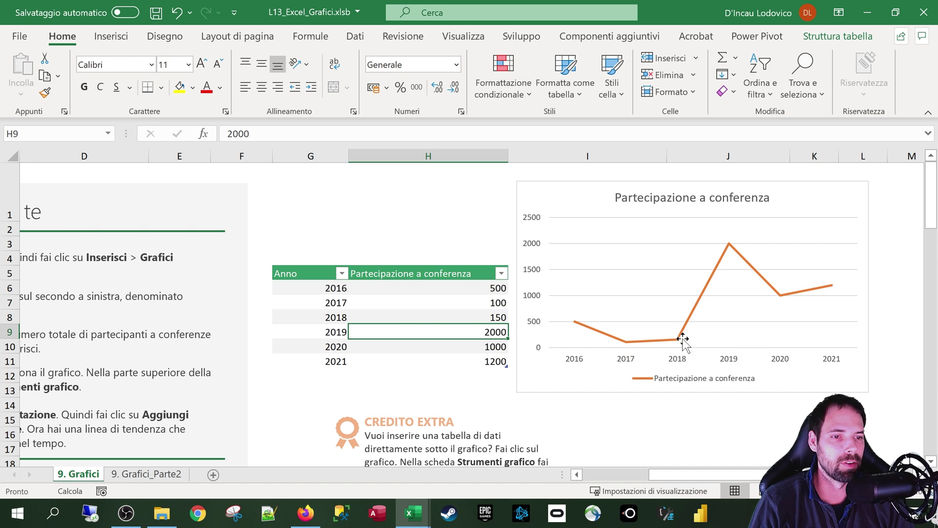
- Set the participation values to 450 for 2016 in H6 and 1500 for 2019 in H9
click(460, 316)
click(457, 301)
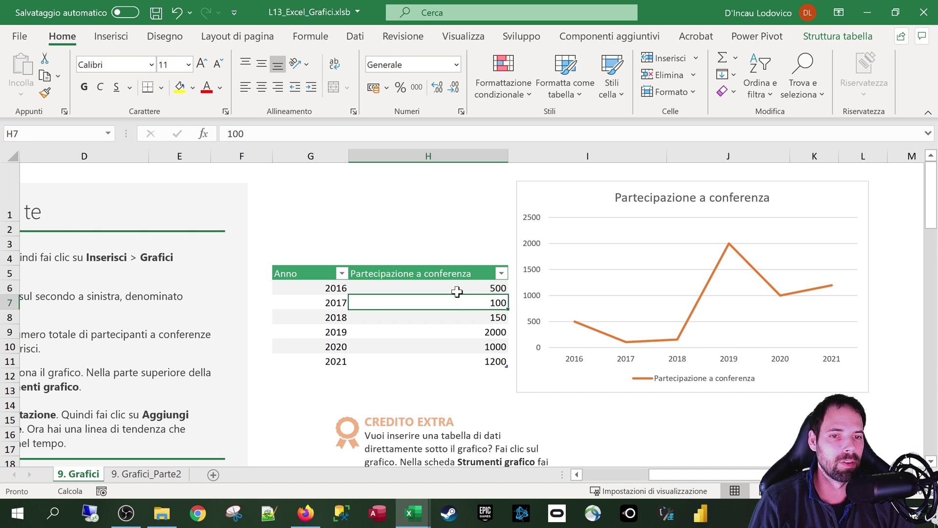
click(455, 289)
text(450)
key(Return)
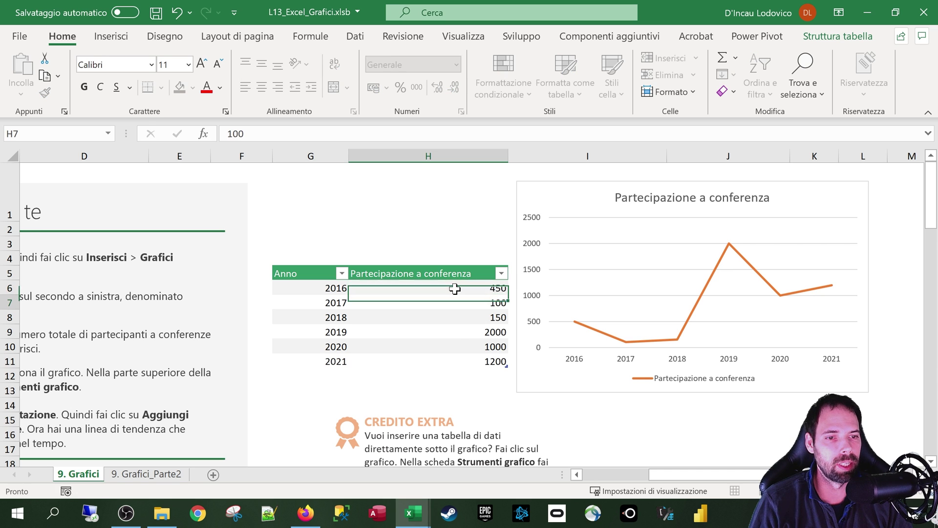
click(455, 335)
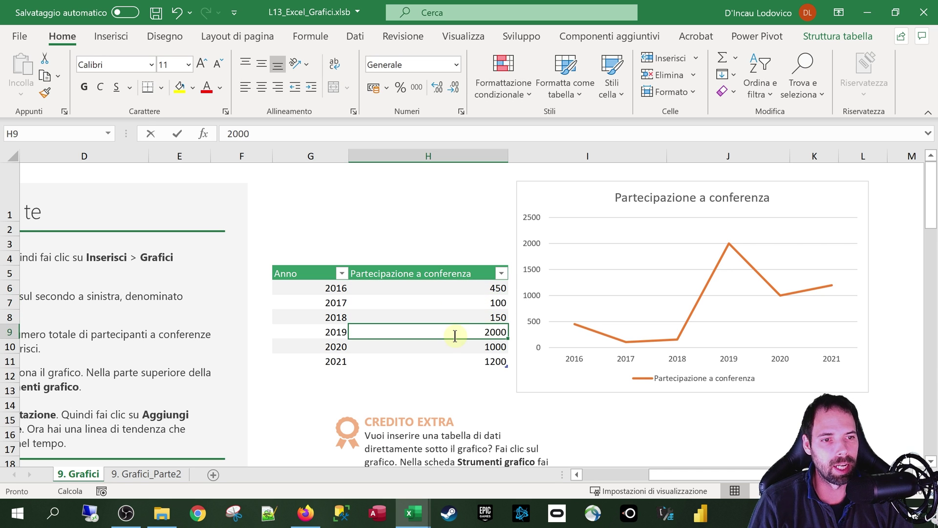
text(1500)
key(Return)
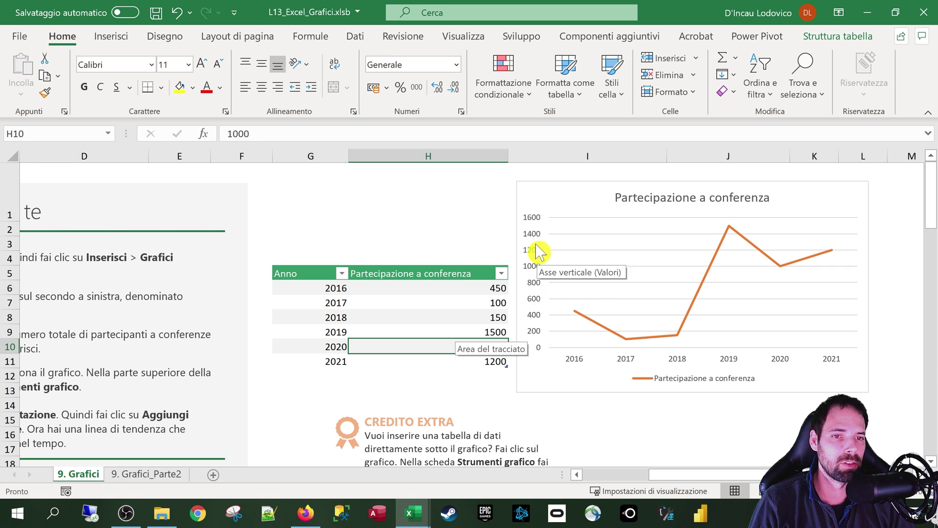
- Move the chart partly over column H of the table and open the format options of its vertical axis
click(544, 180)
drag(544, 179, 444, 188)
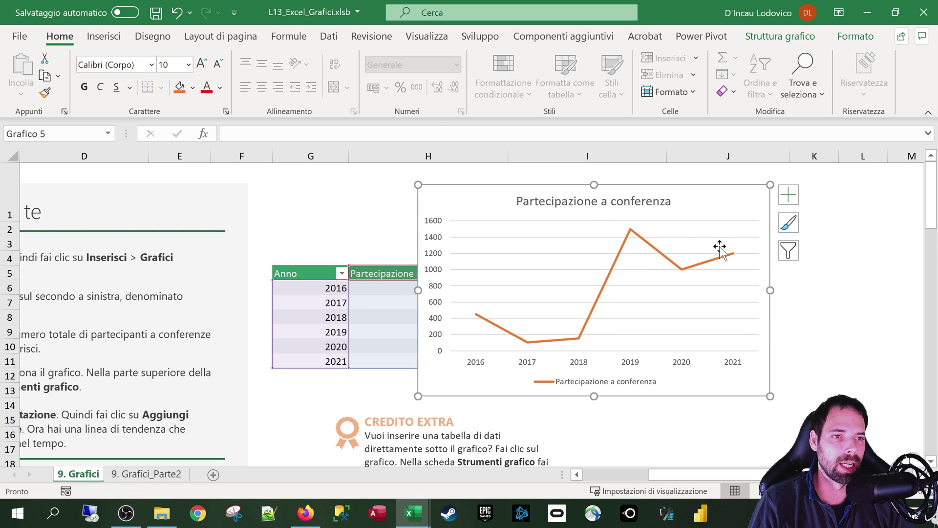
click(356, 210)
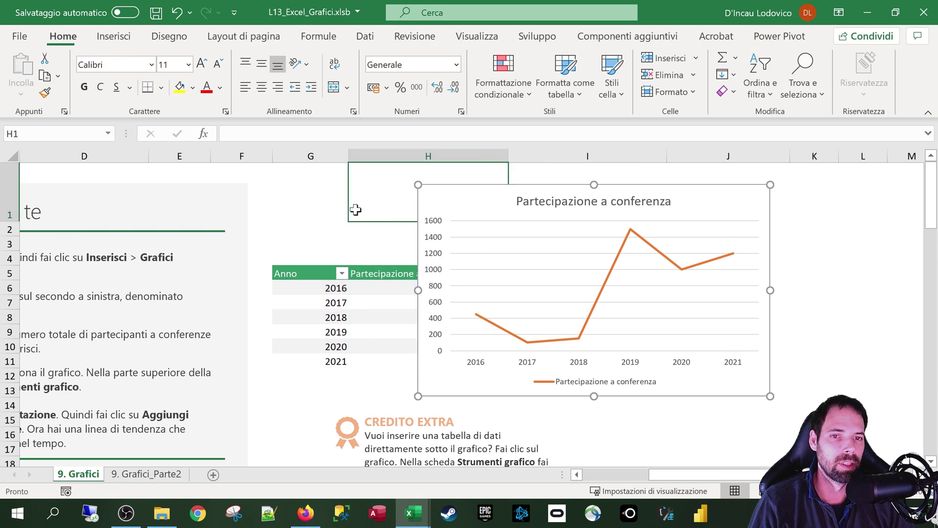
click(434, 242)
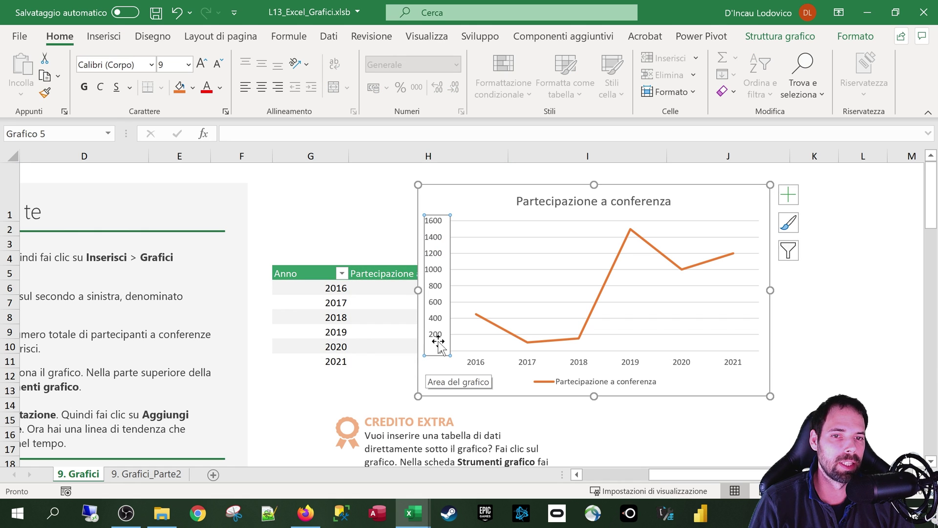
right_click(437, 258)
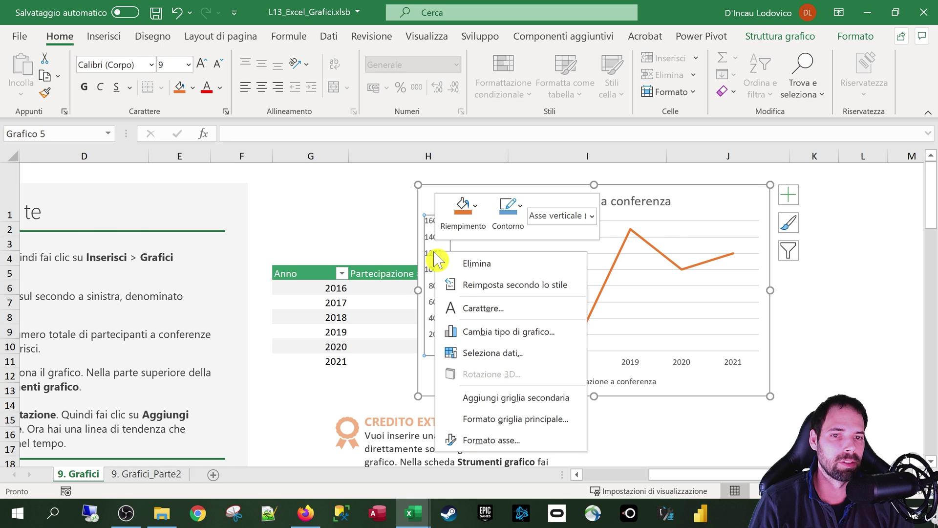
click(483, 442)
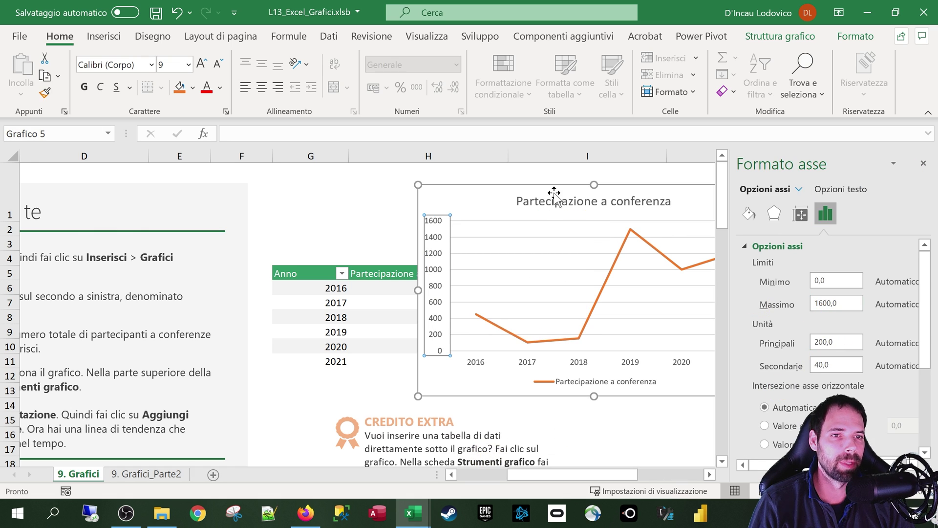
- Move the chart so that it starts over column E and widen the formatting pane
drag(539, 189, 331, 188)
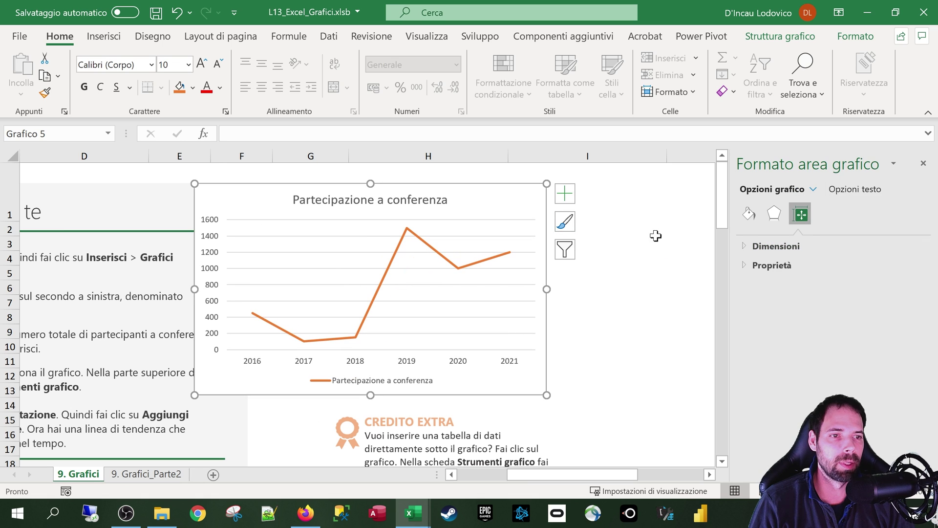
drag(732, 256, 640, 255)
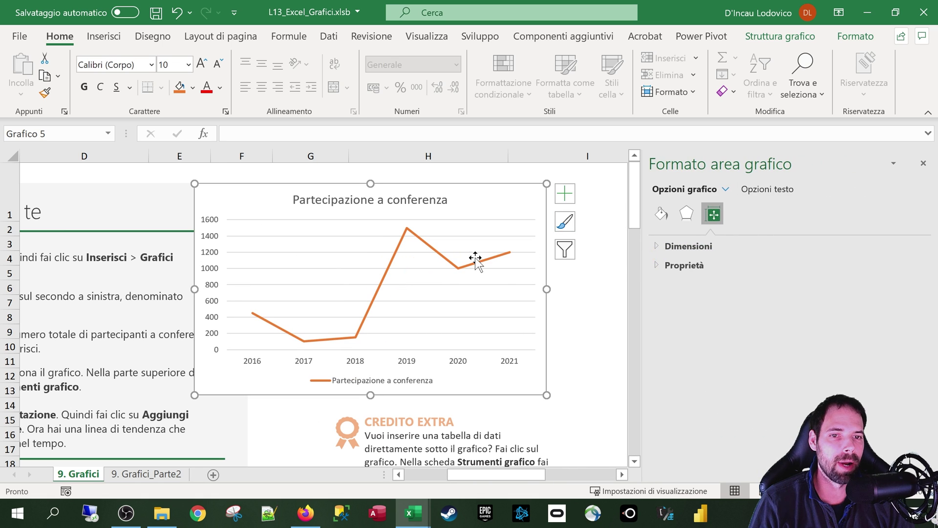
click(477, 270)
click(314, 233)
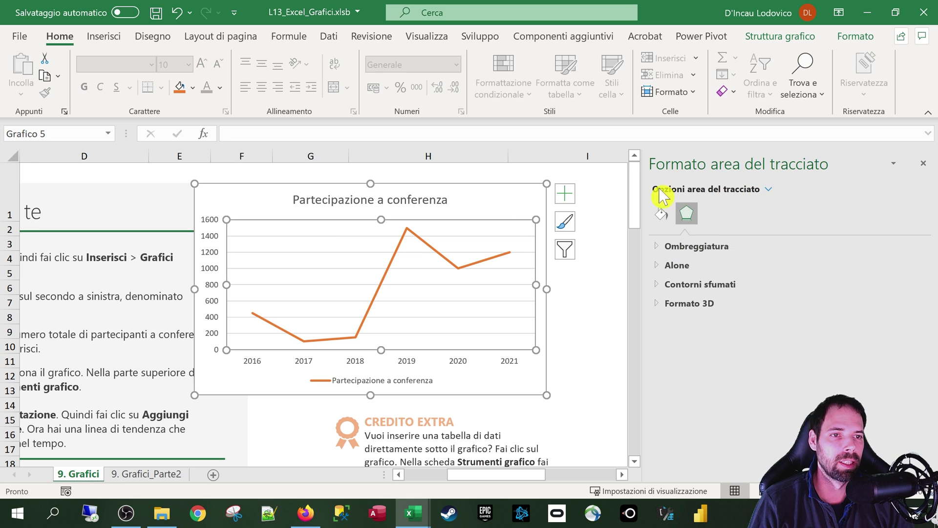
- Try removing the text fill of the vertical axis labels, then restore their solid fill
click(212, 257)
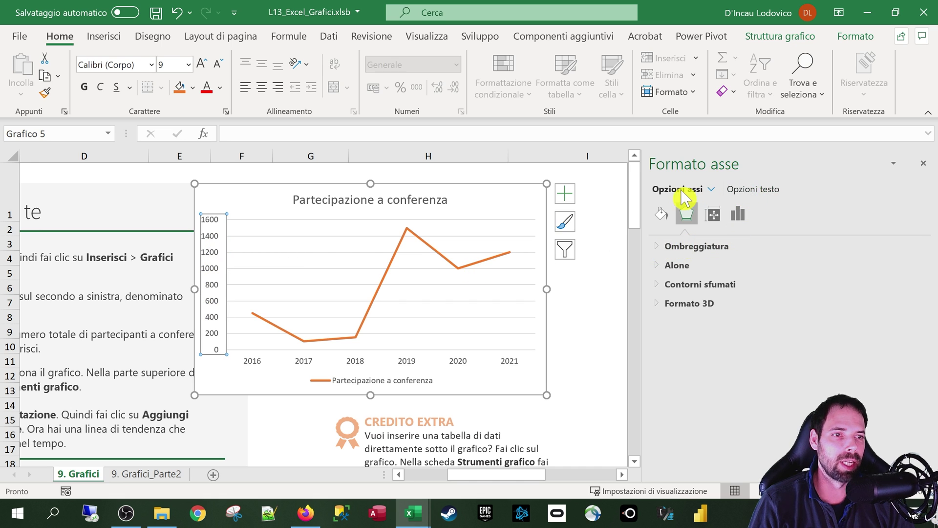
click(745, 191)
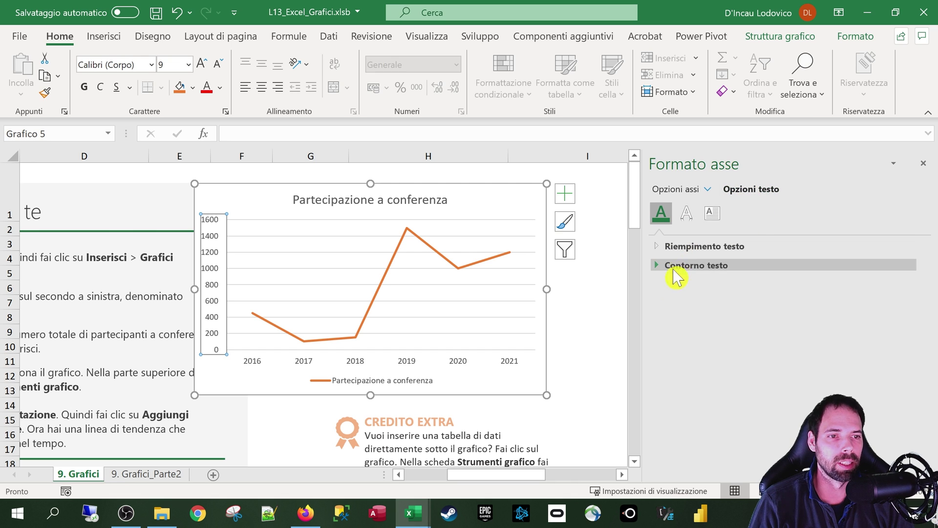
click(683, 248)
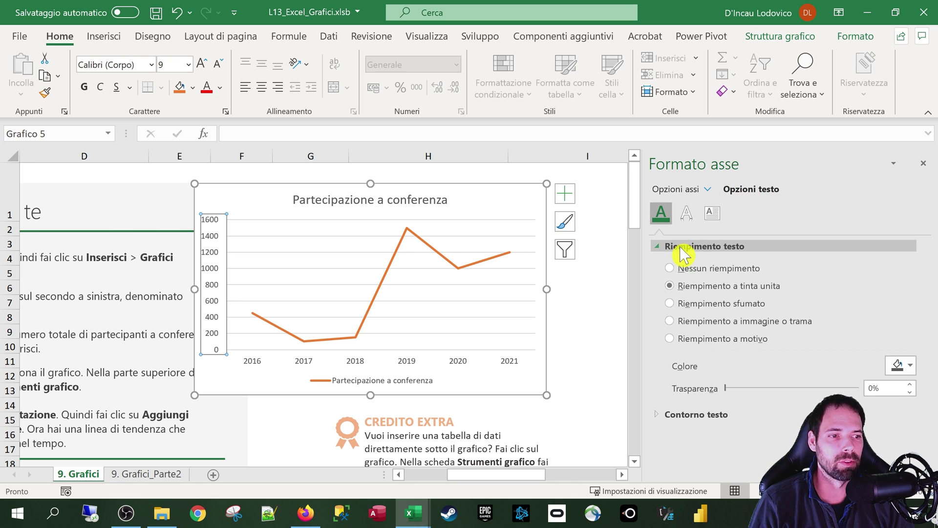
click(717, 272)
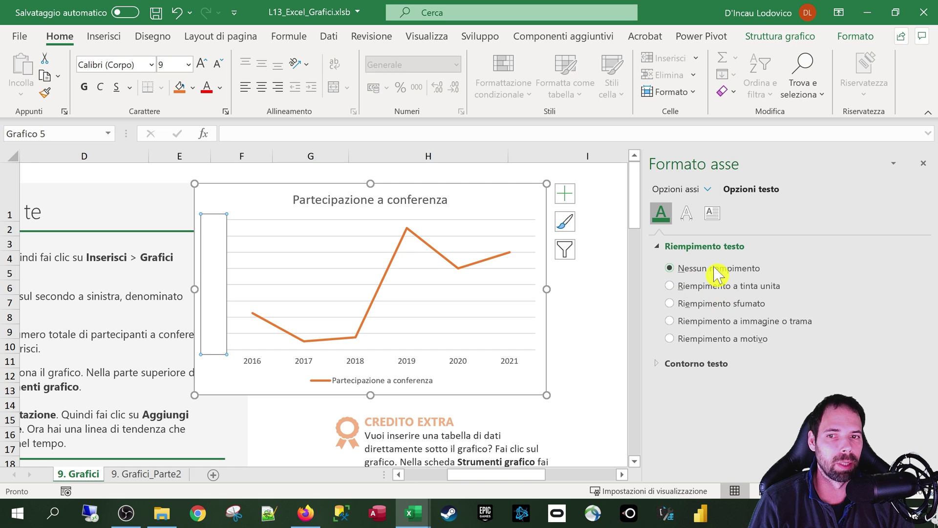
click(693, 288)
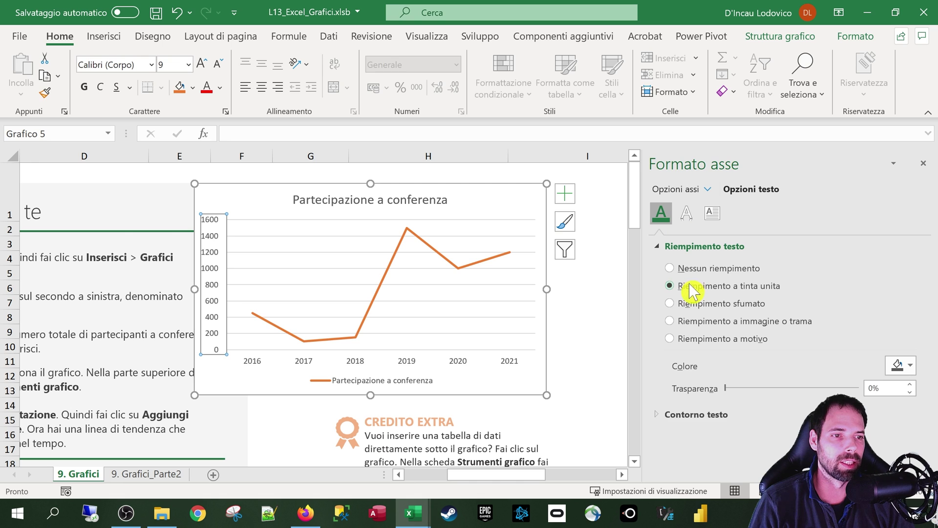
- Try a solid text outline on the vertical axis labels, remove it, and view the text box and text effect options
click(682, 246)
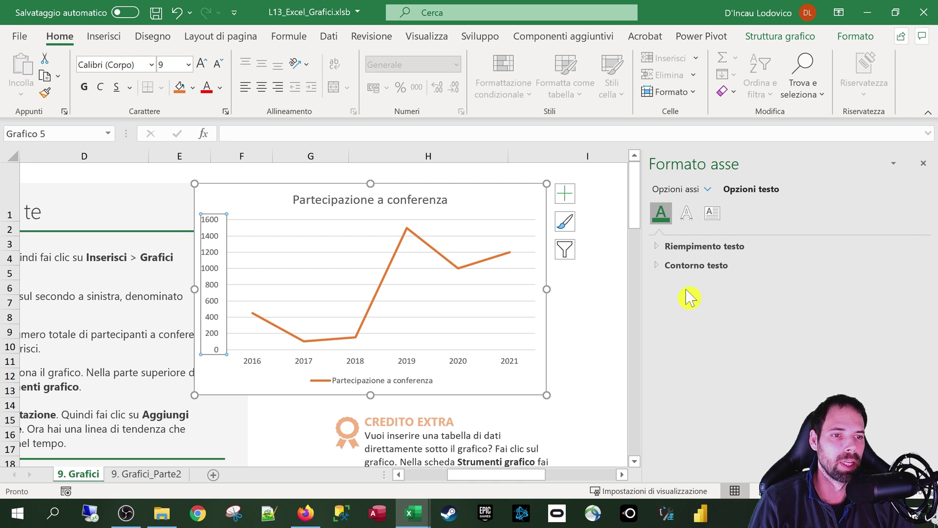
click(684, 267)
click(689, 305)
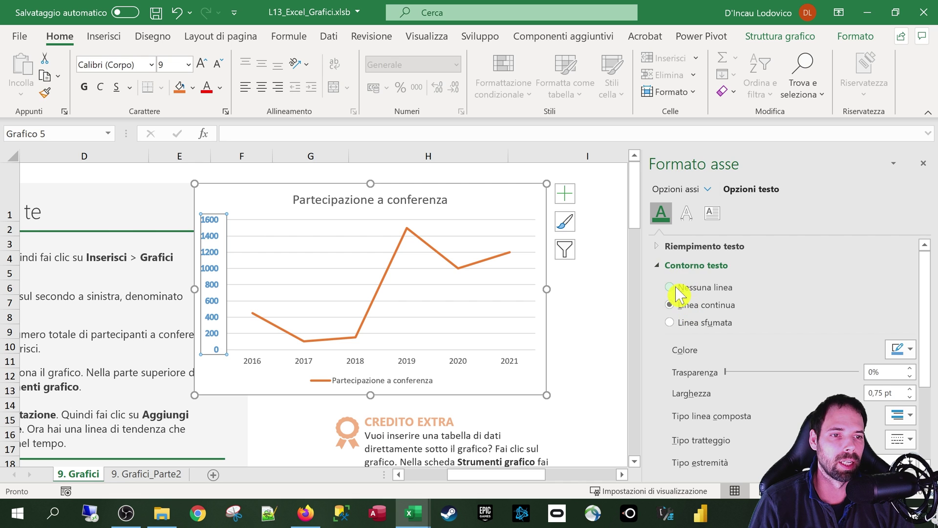
click(676, 288)
click(684, 265)
click(712, 214)
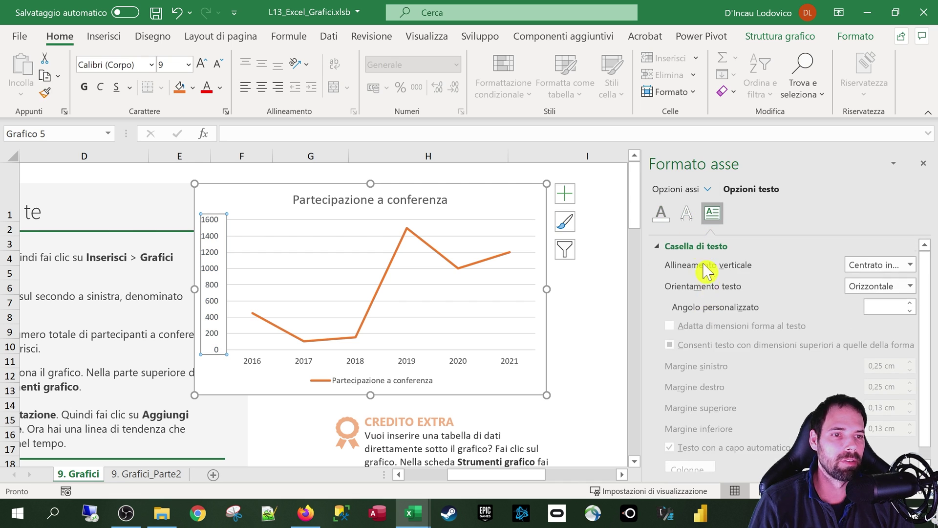
click(687, 213)
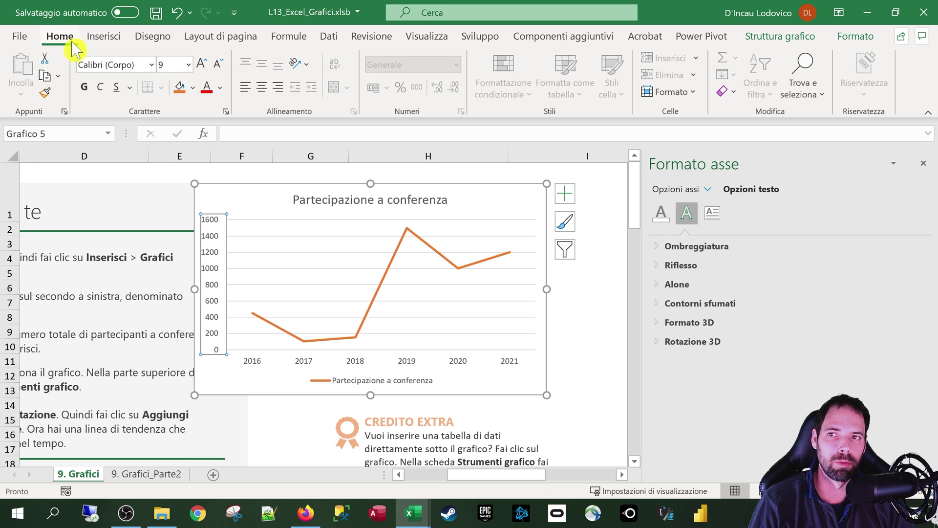
- Try enlarging the vertical axis labels' font size to 10.5, then return it to 9
click(201, 66)
click(201, 66)
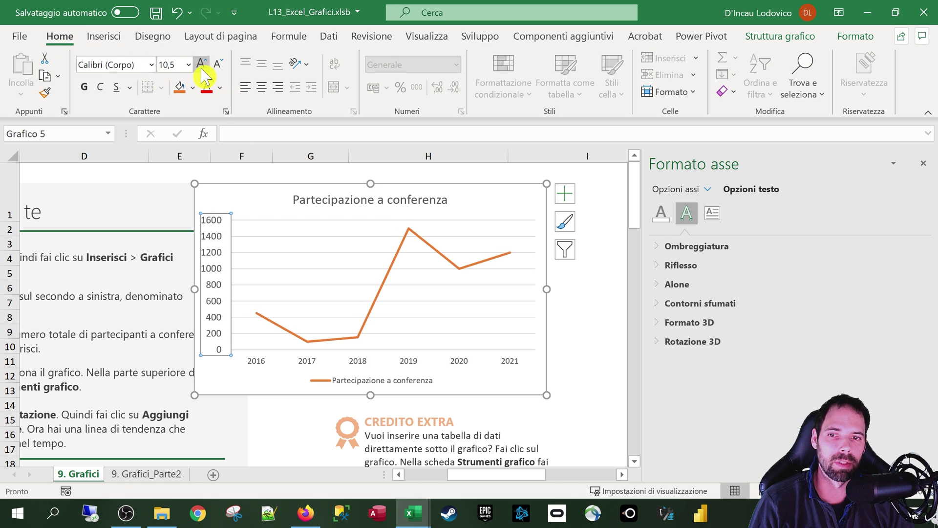
click(218, 63)
click(217, 63)
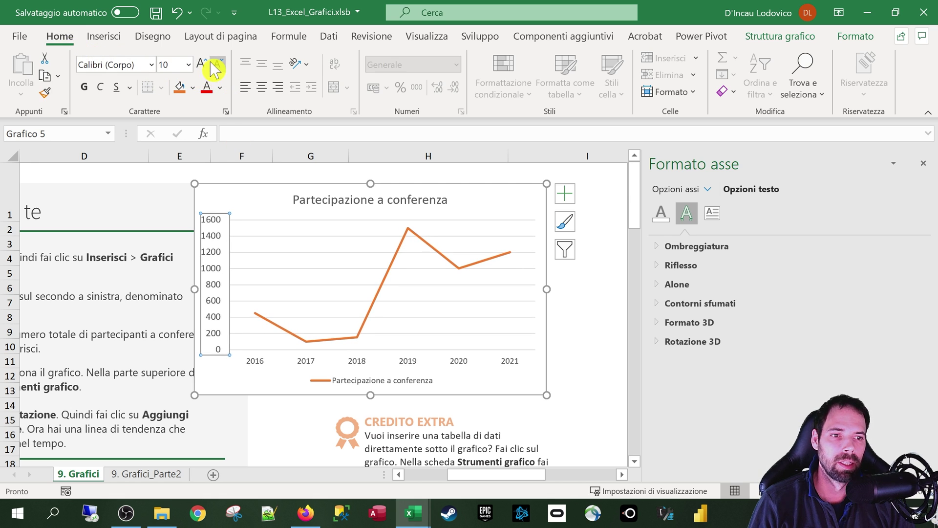
click(218, 64)
click(694, 190)
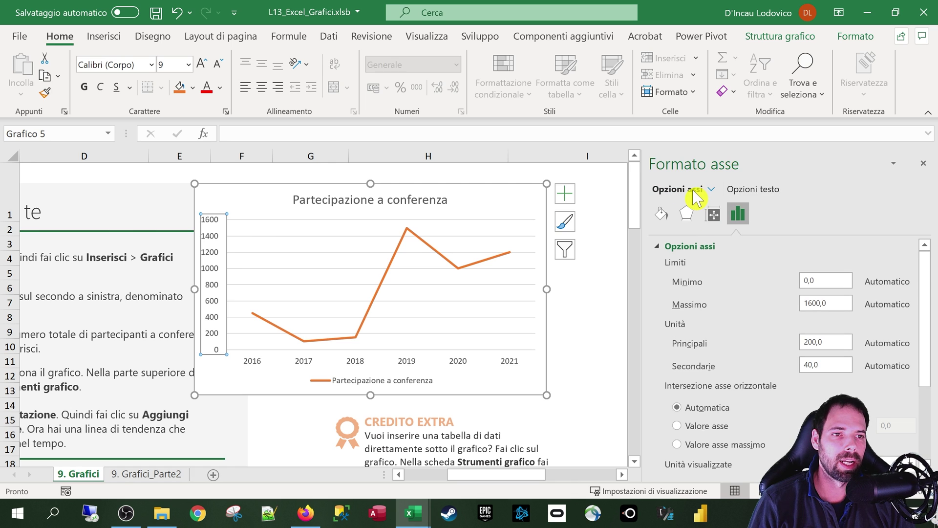
click(755, 192)
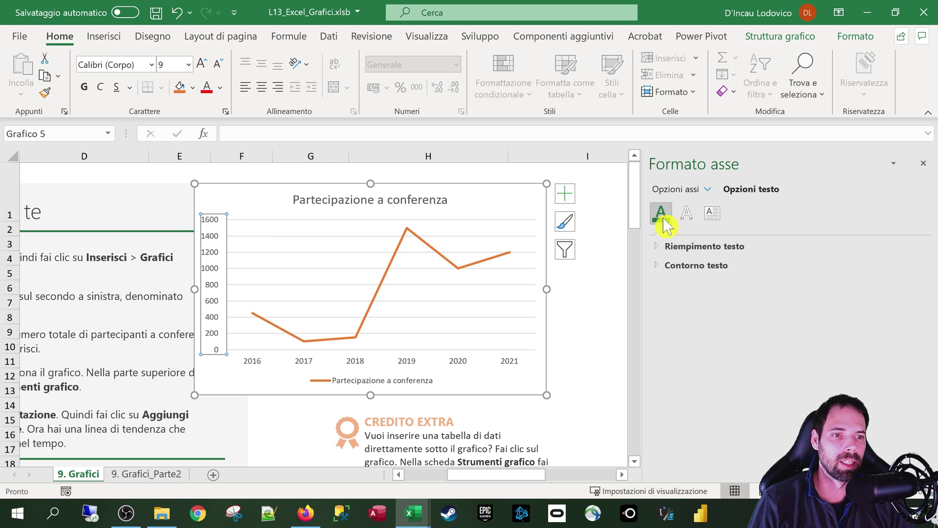
right_click(213, 293)
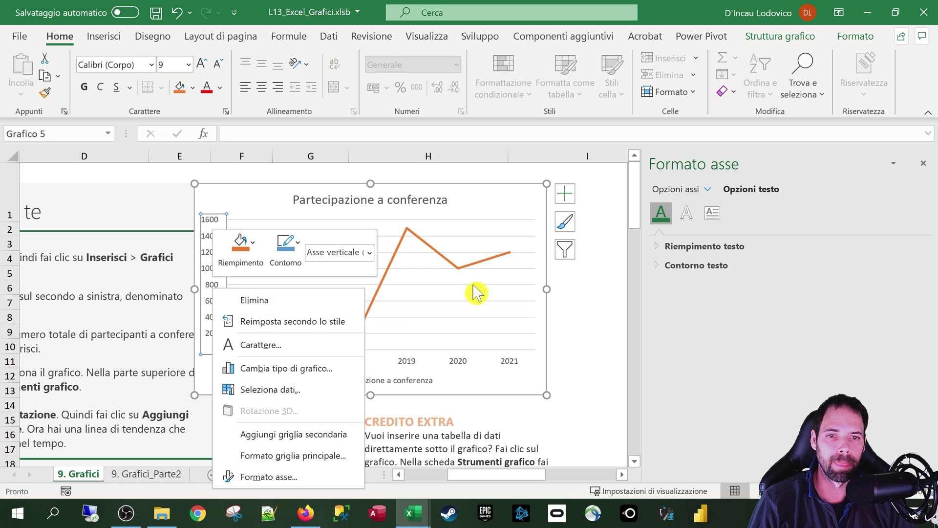
click(451, 264)
- Give the participation data series a solid red line and shrink the workbook window
click(446, 267)
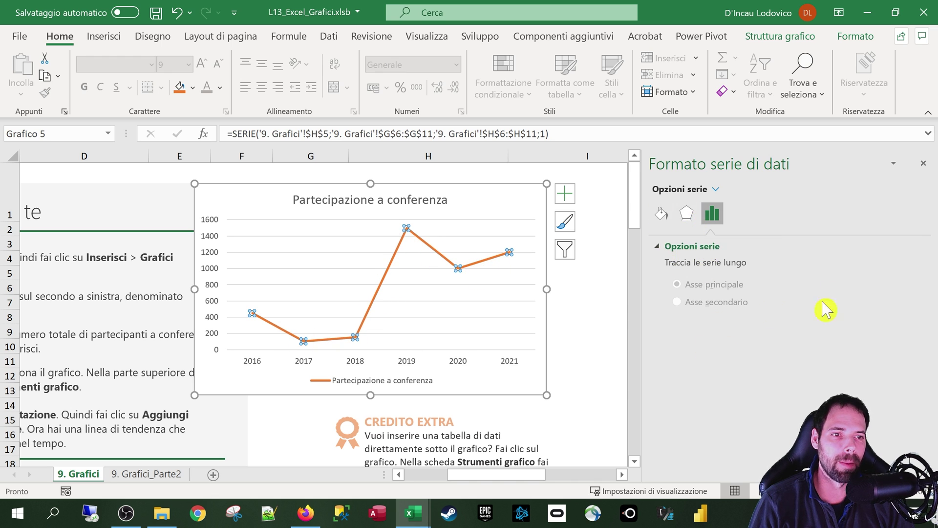
click(662, 213)
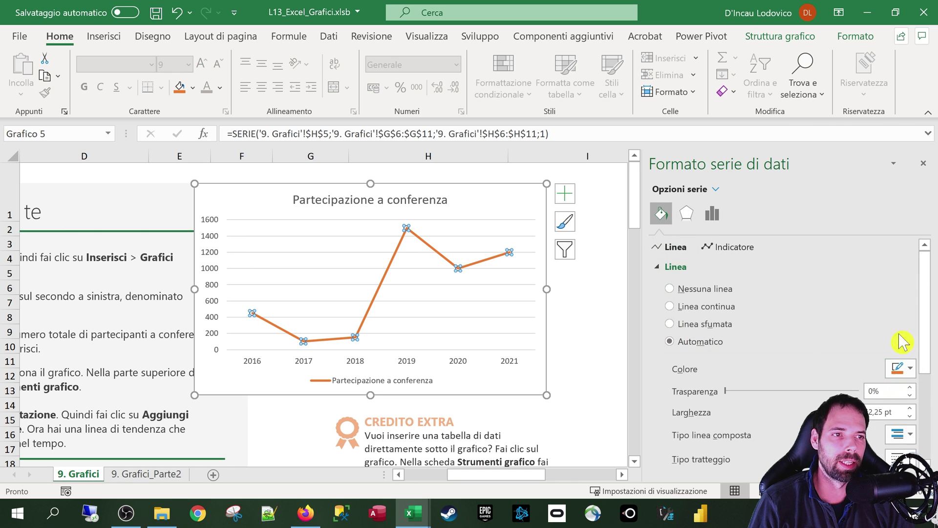
drag(638, 211, 602, 211)
drag(694, 11, 486, 51)
drag(704, 403, 704, 526)
click(708, 371)
click(708, 289)
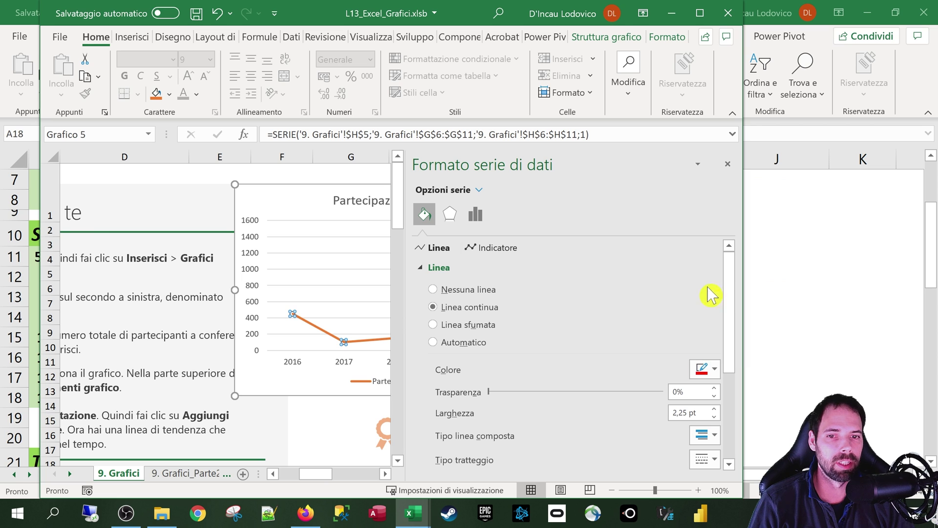
- Narrow the formatting pane and move the chart so that it starts over column D
drag(405, 332, 509, 341)
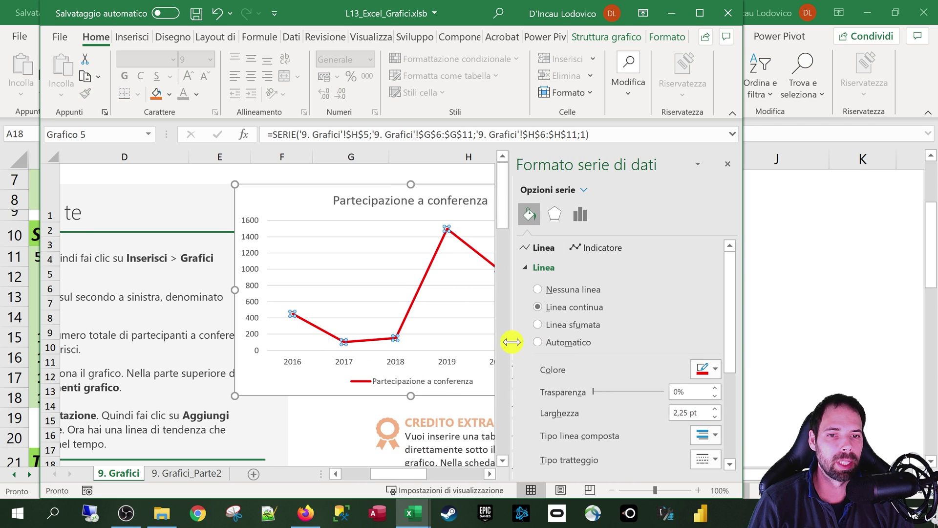
drag(331, 187, 200, 188)
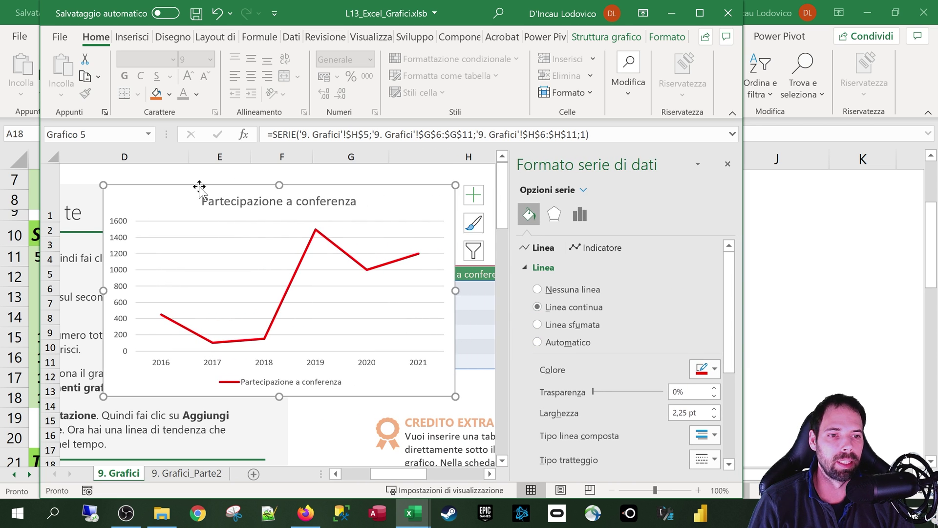
- Set the participation line's width to 1.25 pt and give it a dashed line style
click(357, 265)
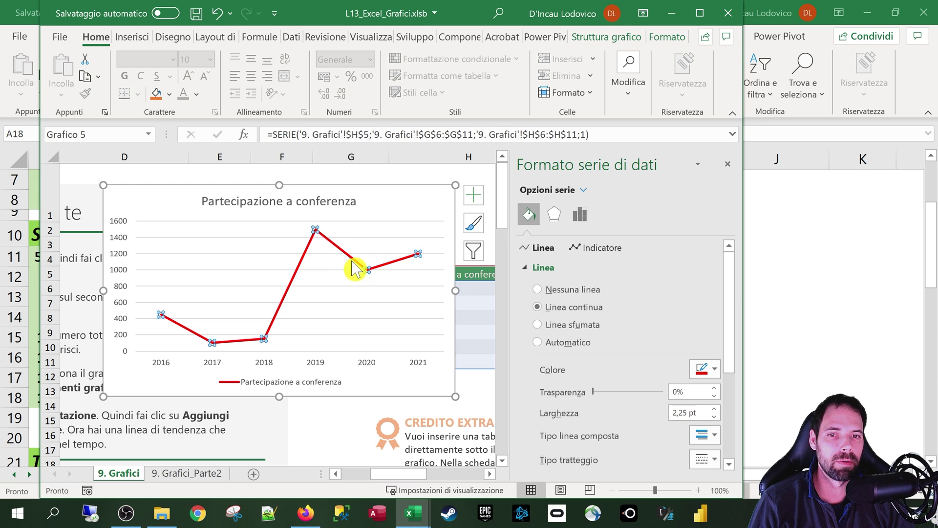
click(713, 416)
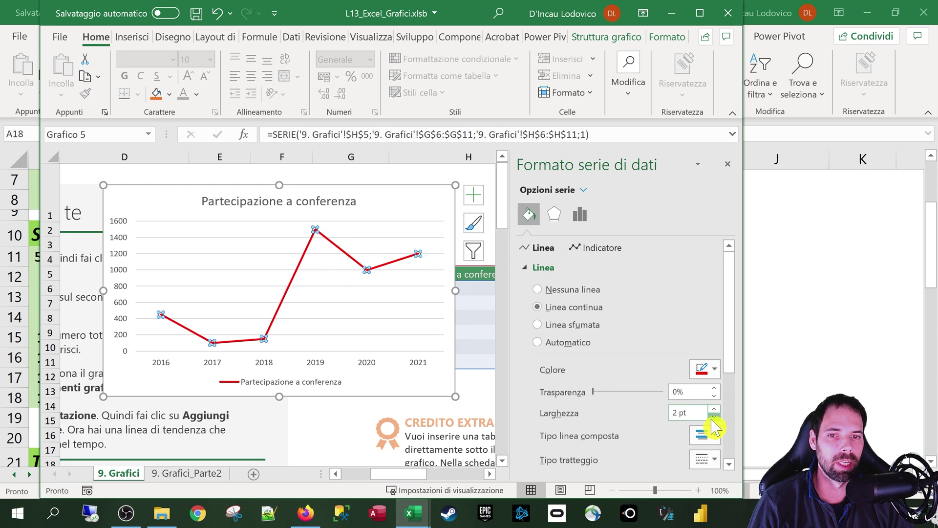
click(714, 417)
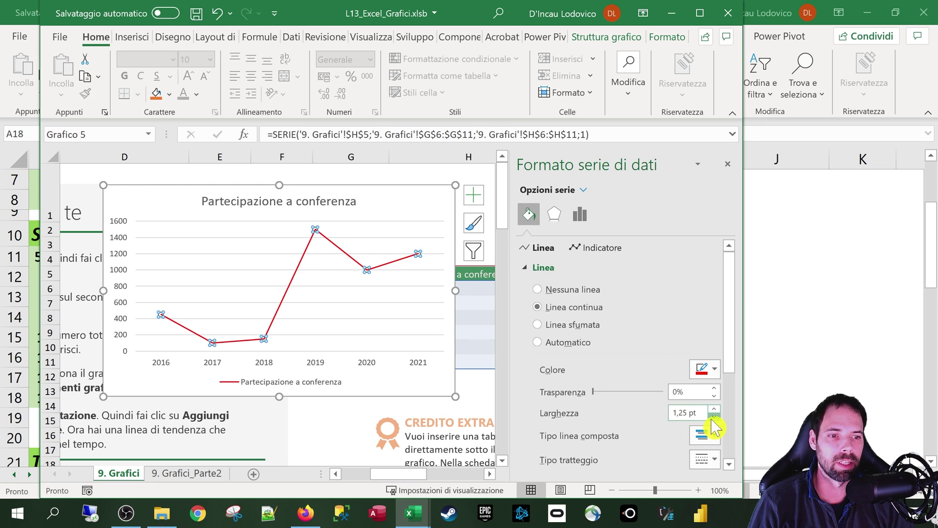
click(704, 458)
click(724, 396)
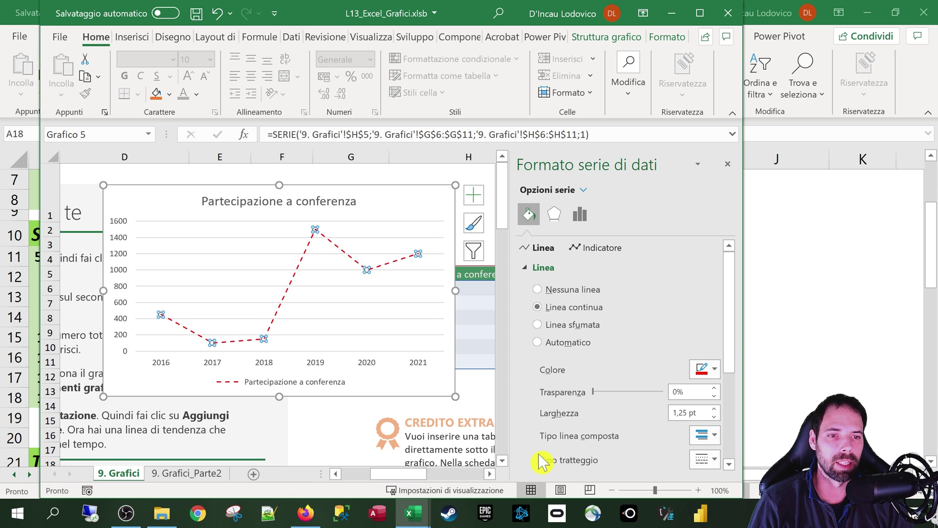
- Set the participation line's marker options to automatic
click(604, 248)
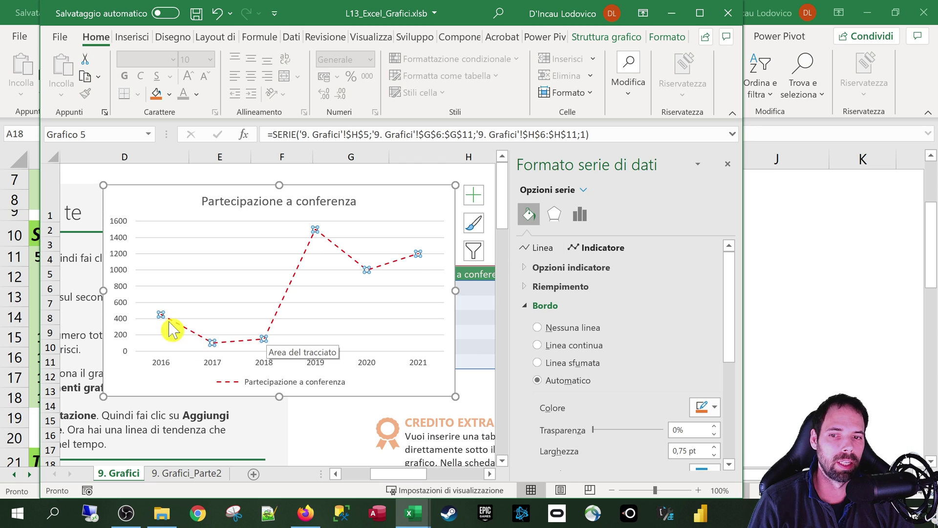
click(580, 347)
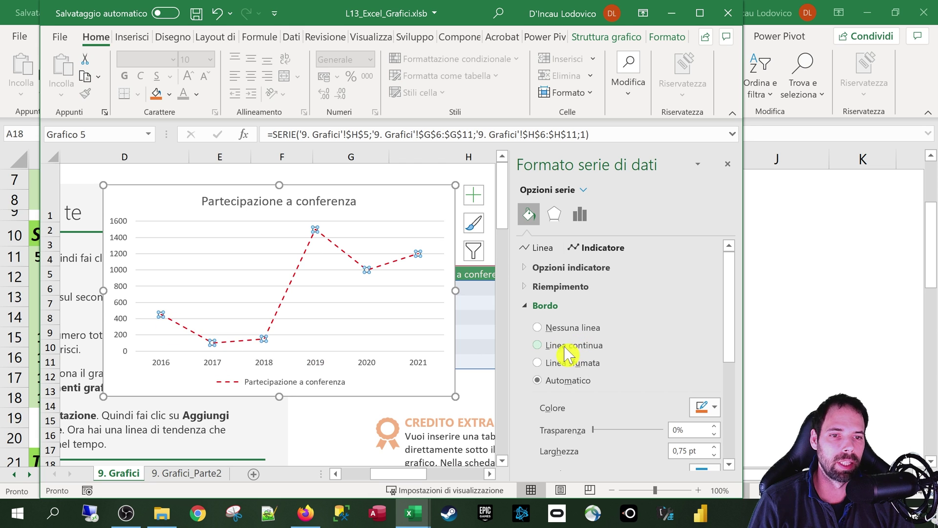
click(563, 268)
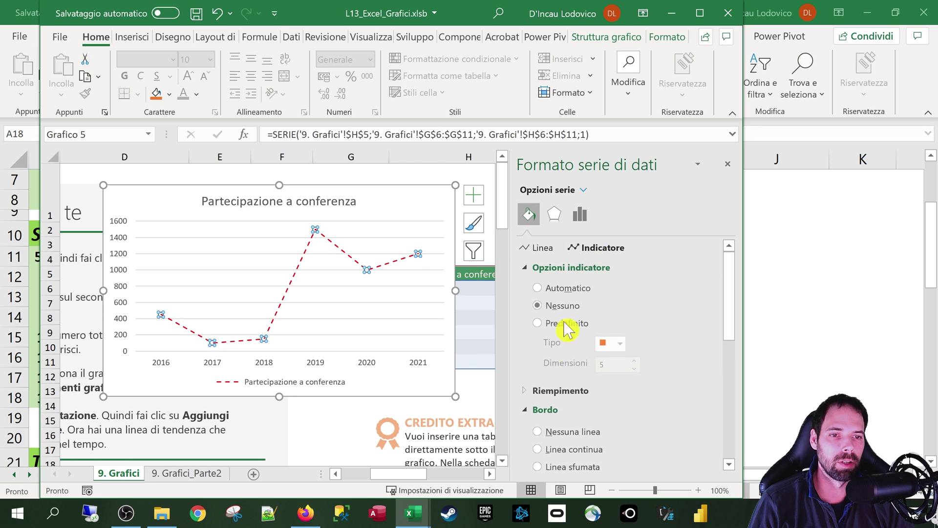
click(557, 289)
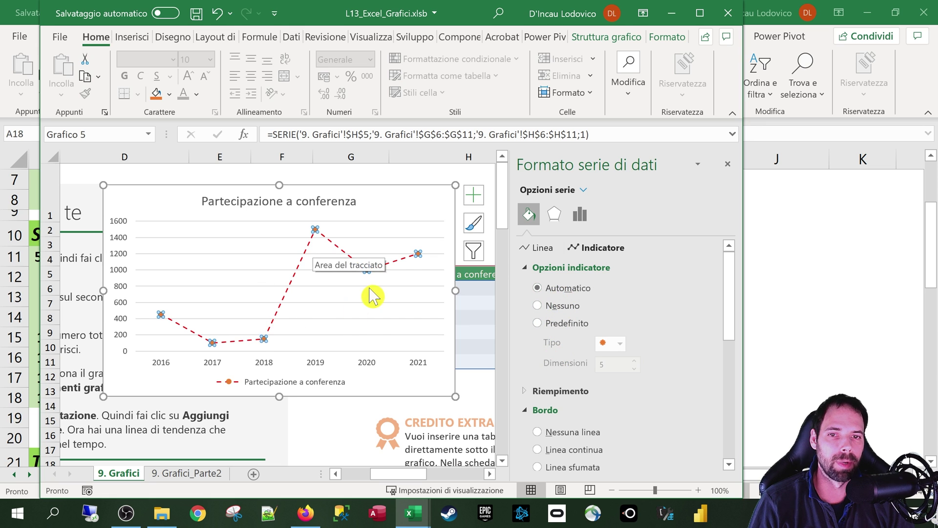
click(370, 304)
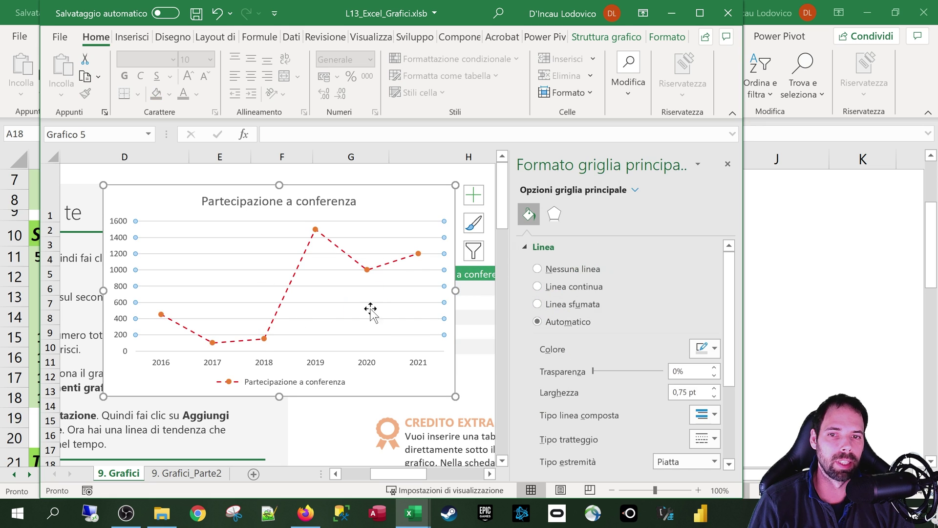
- Change the participation line's markers to the built-in triangle type
click(294, 276)
click(595, 247)
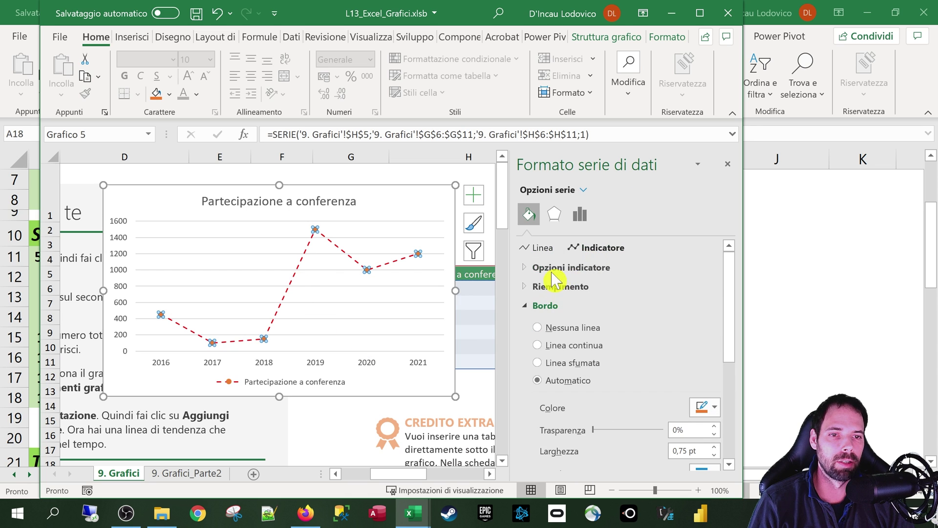
click(553, 270)
click(551, 323)
click(619, 343)
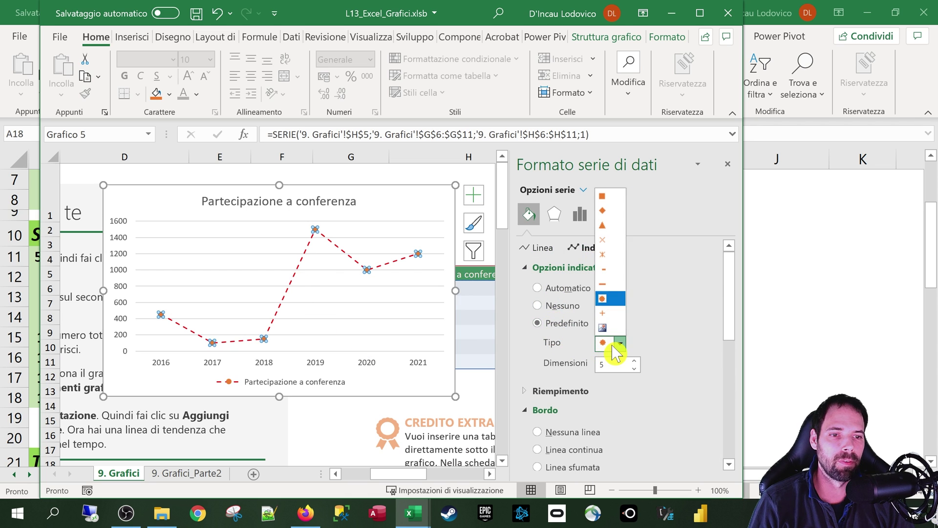
click(604, 226)
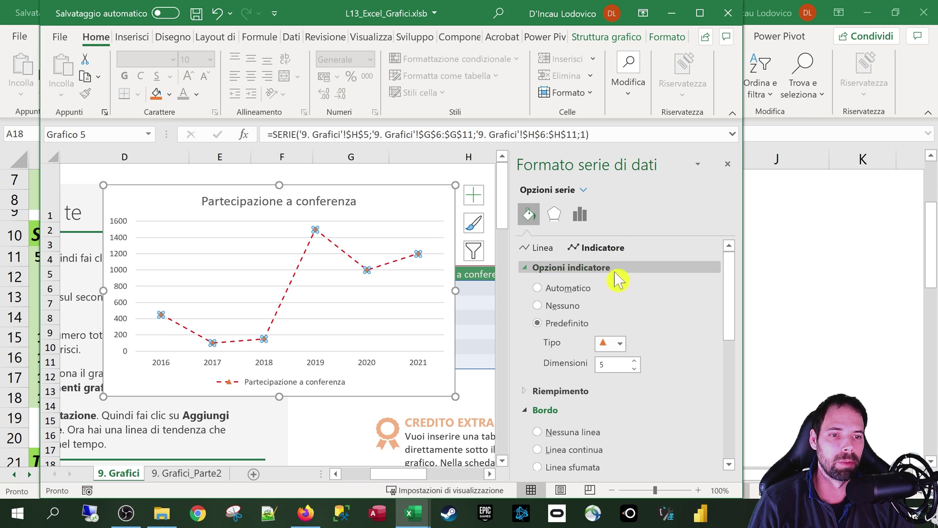
- Give the participation line's markers a solid red border
click(562, 267)
click(703, 409)
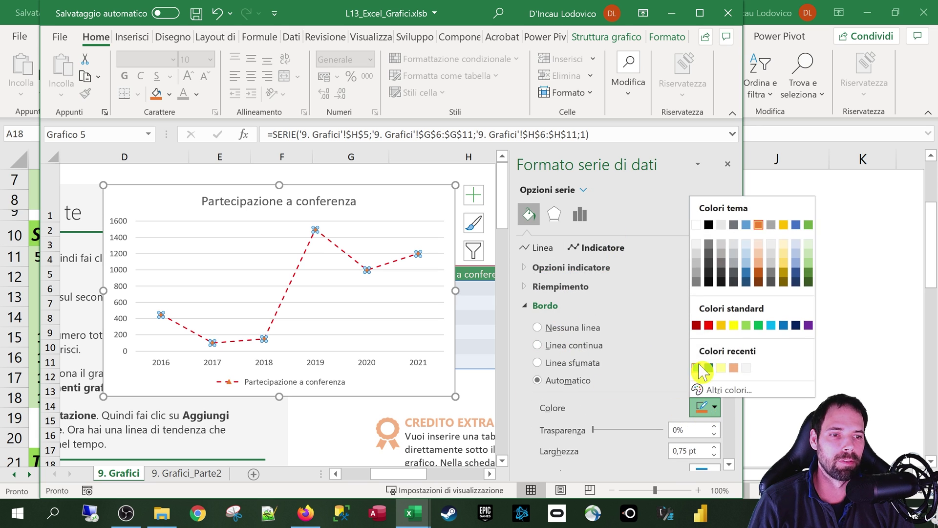
click(709, 325)
click(332, 329)
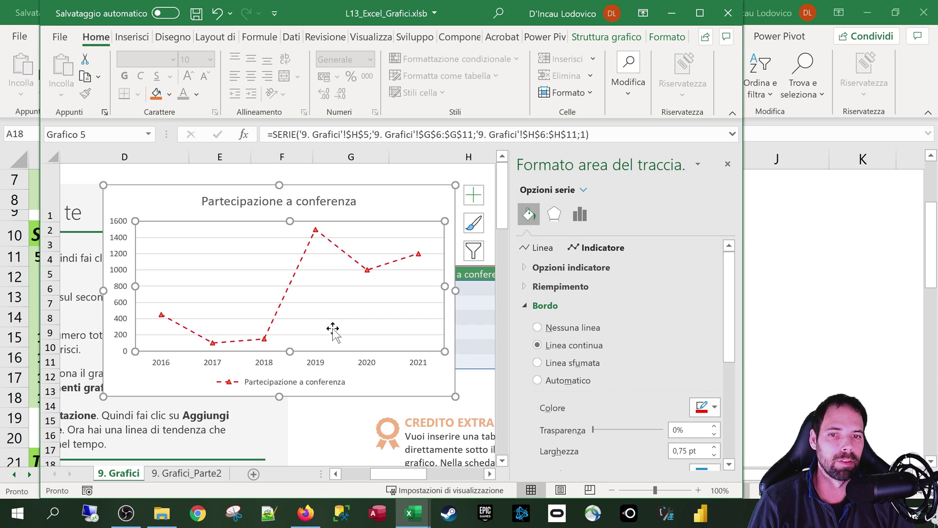
- Fill the participation line's triangle markers with standard red, then close the formatting pane
click(374, 281)
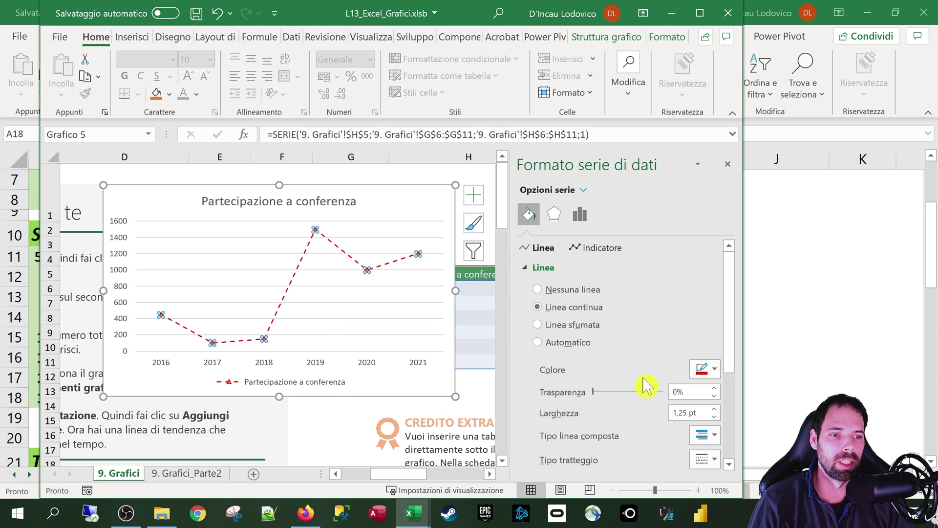
click(601, 248)
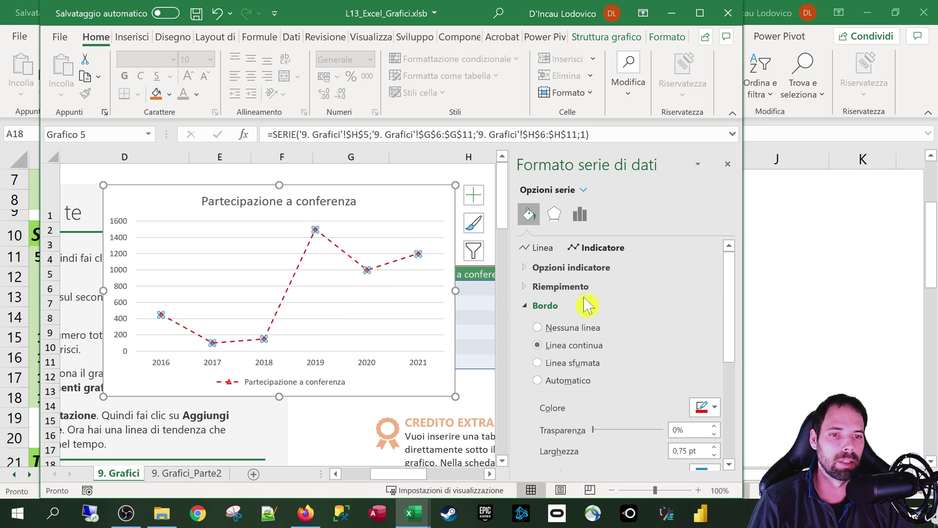
click(547, 306)
click(561, 287)
click(706, 440)
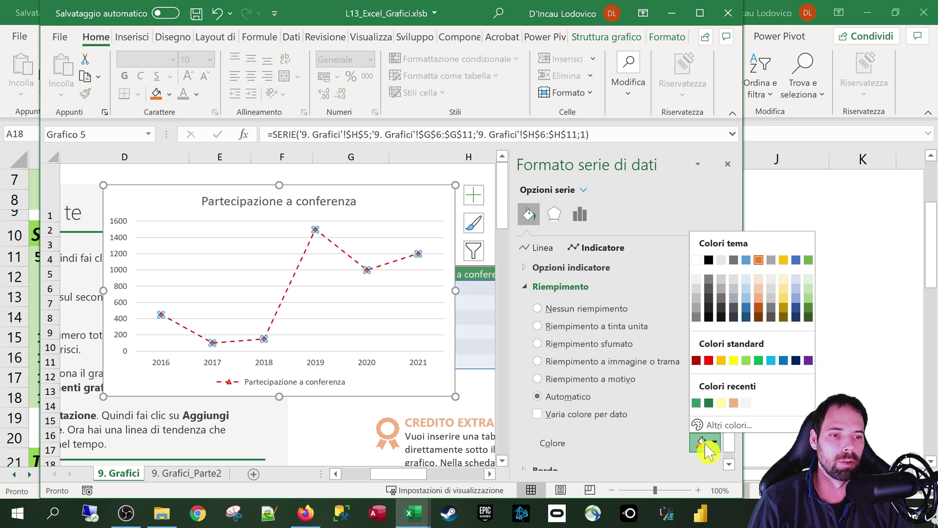
click(703, 370)
click(357, 286)
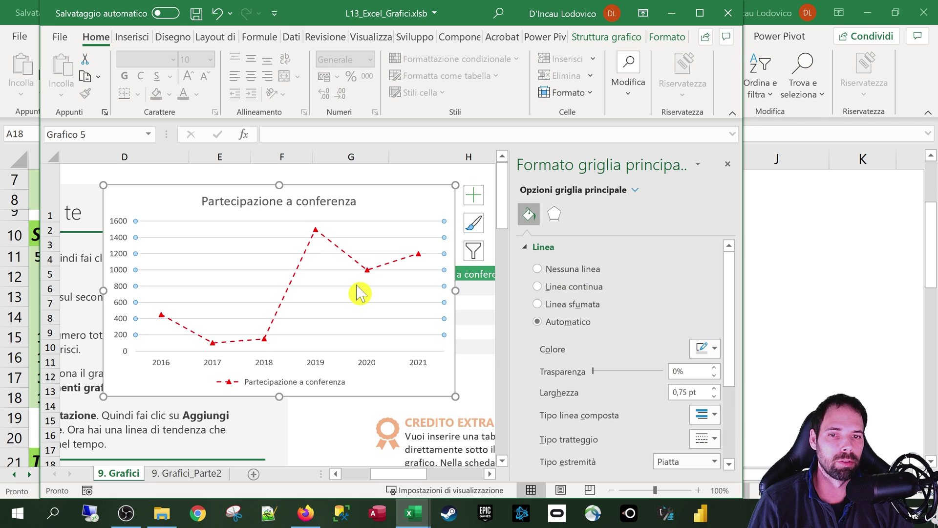
click(724, 166)
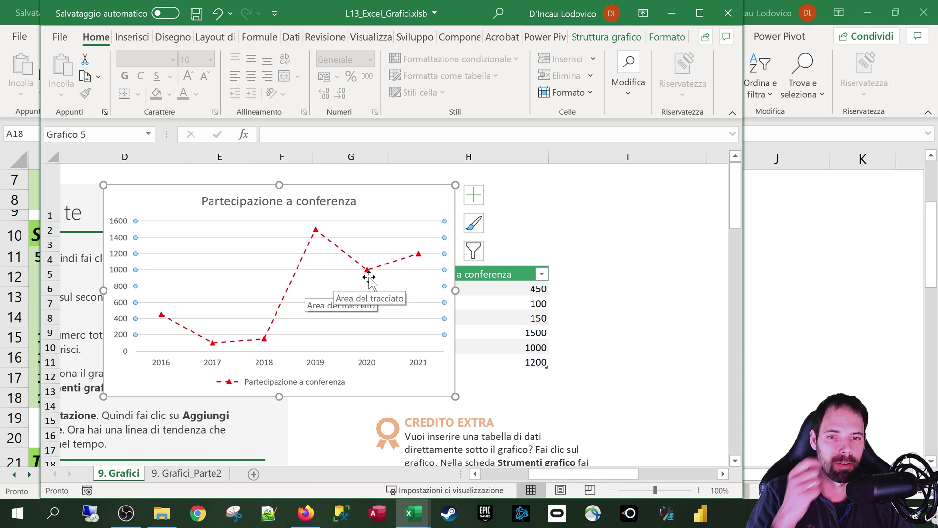
- Examine the formatting options of the chart area, plot area and horizontal axis, including the axis's text options and effects
click(361, 250)
click(391, 202)
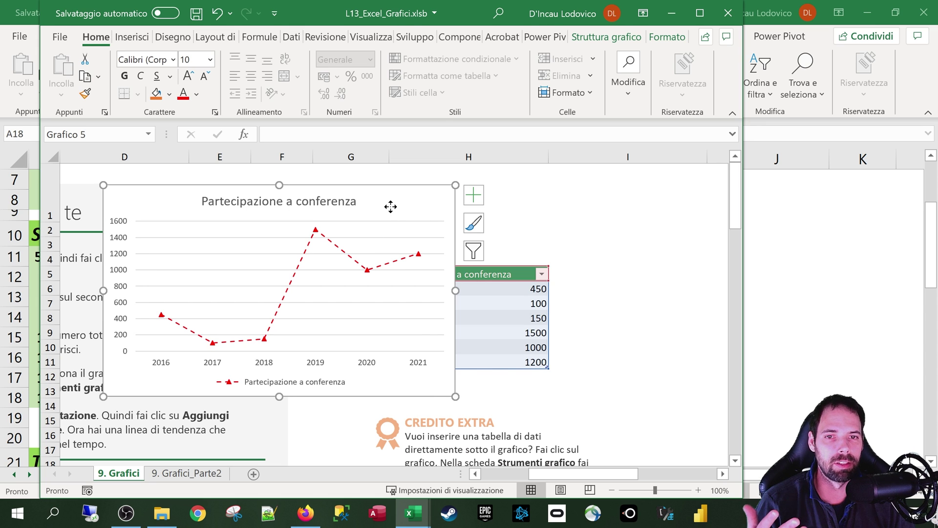
right_click(391, 207)
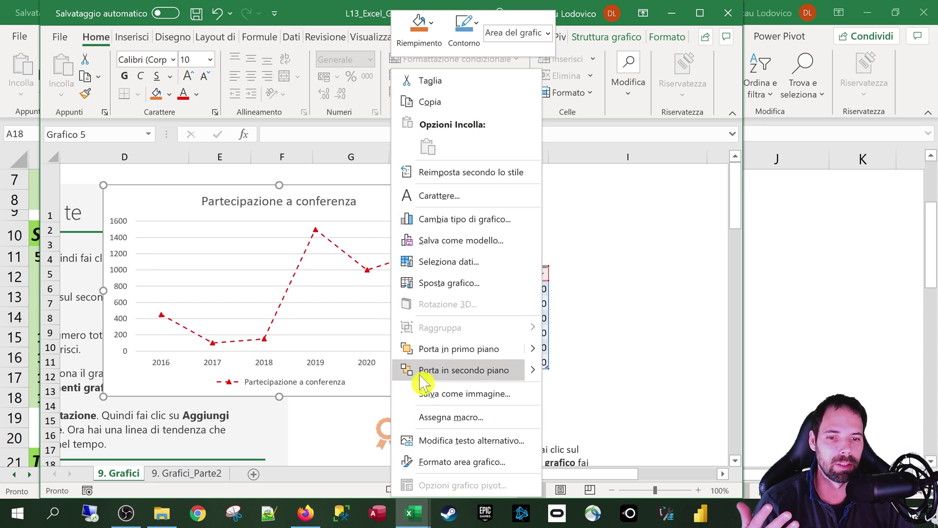
click(443, 467)
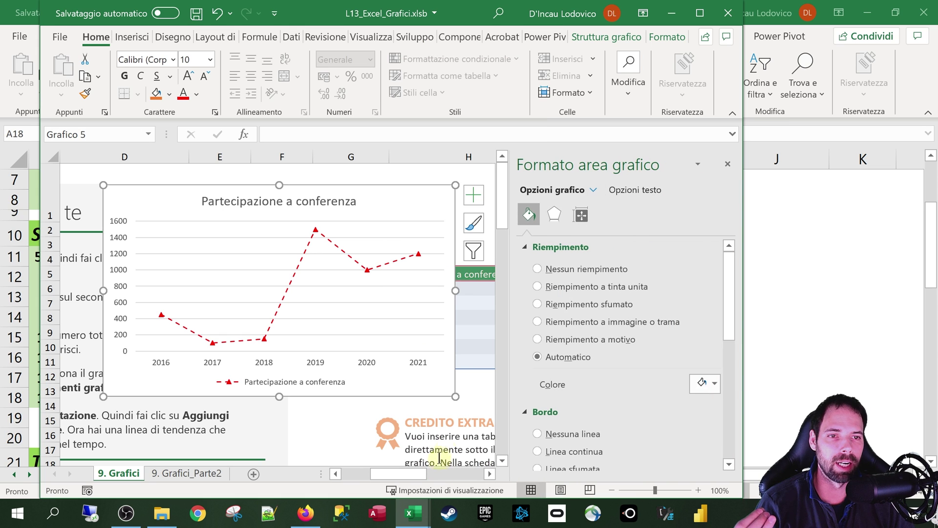
click(594, 191)
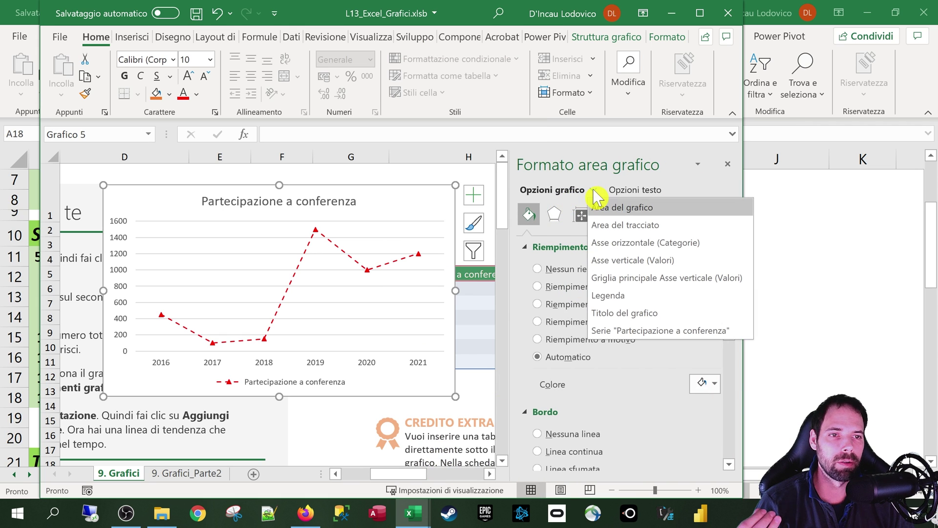
click(606, 225)
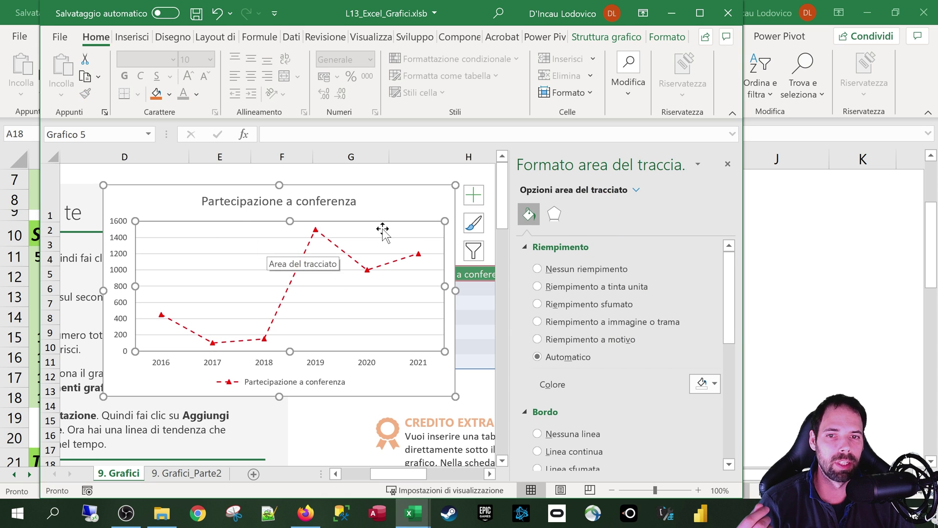
click(637, 191)
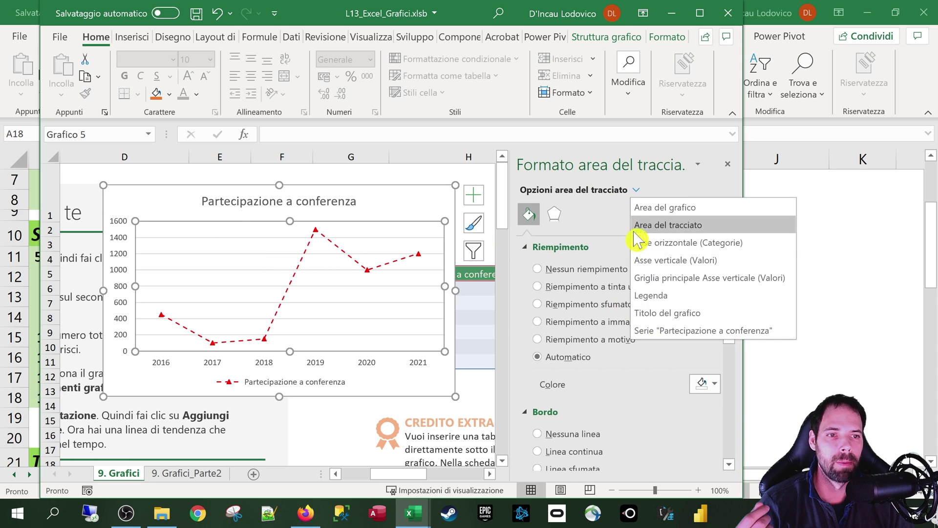
click(638, 240)
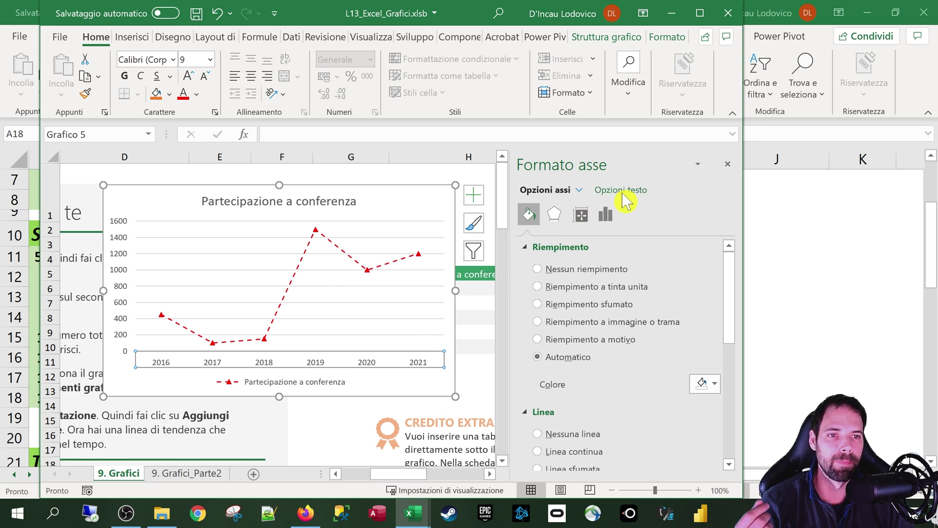
click(624, 192)
click(560, 191)
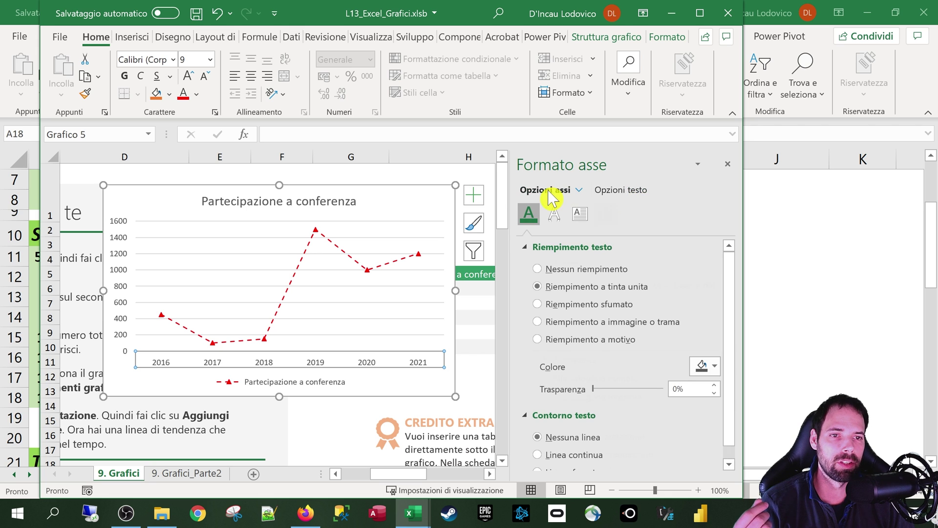
click(528, 214)
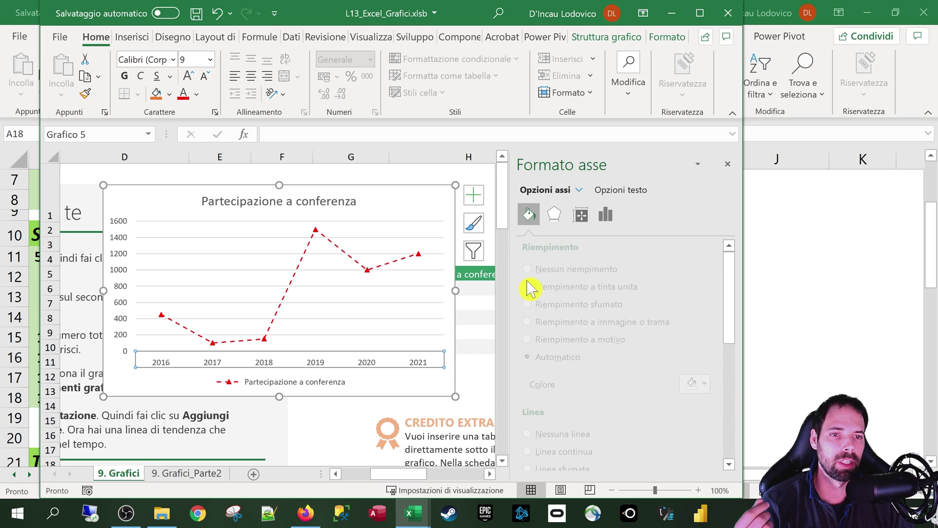
click(554, 215)
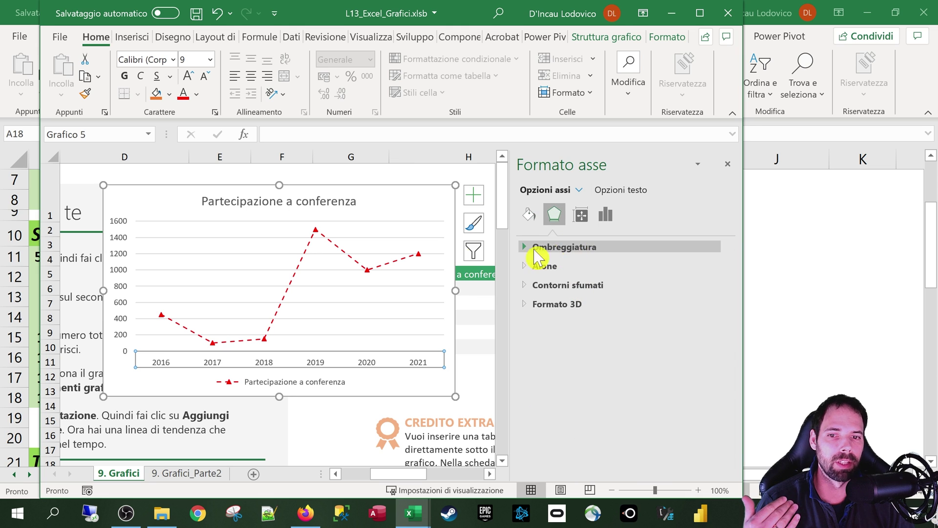
- Add a shadow to the participation line and set the shadow's transparency to 10%
click(348, 255)
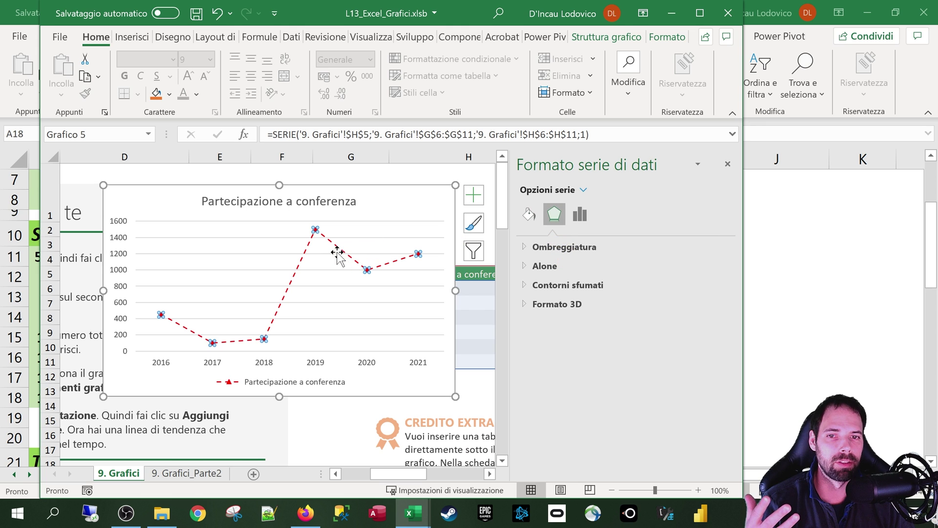
click(538, 252)
click(692, 314)
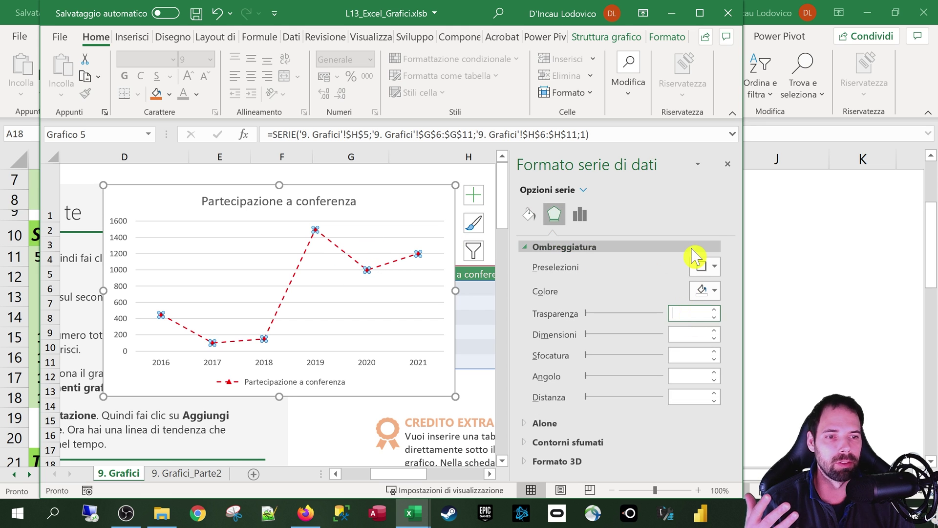
text(65)
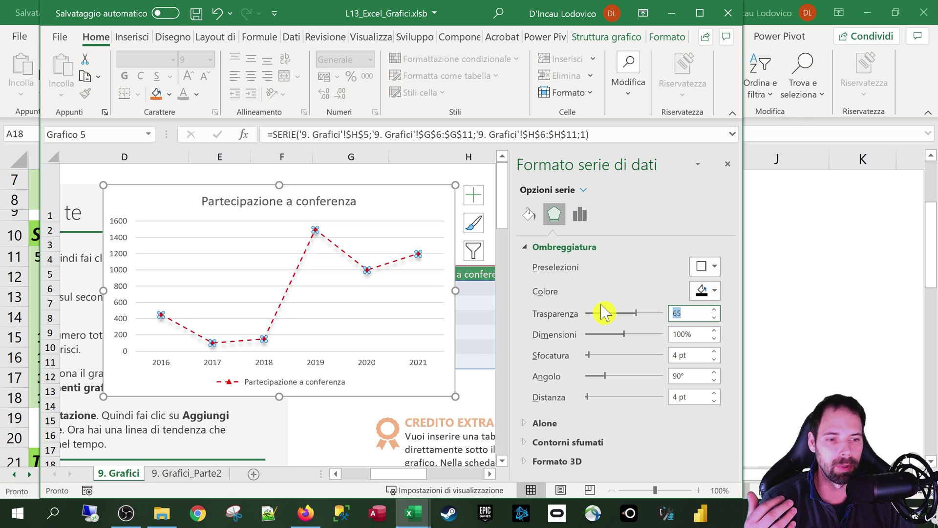
text(85)
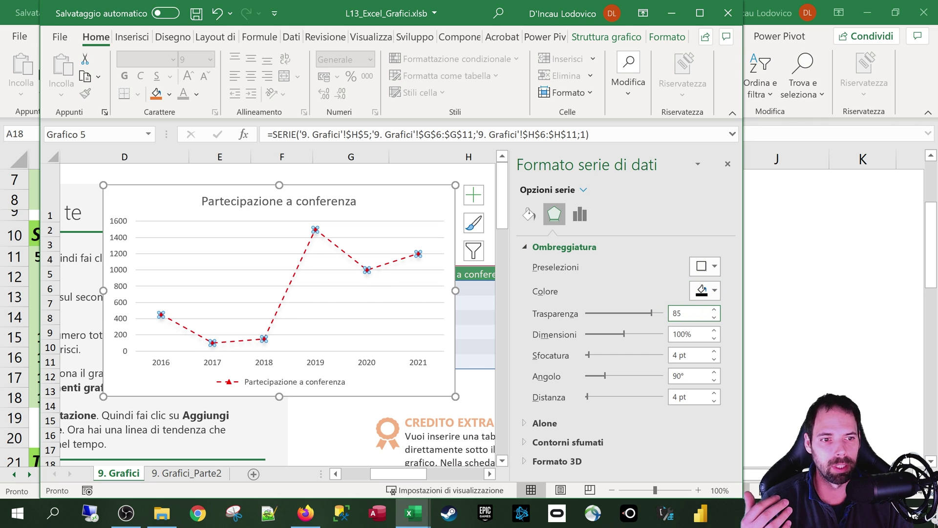
key(BackSpace)
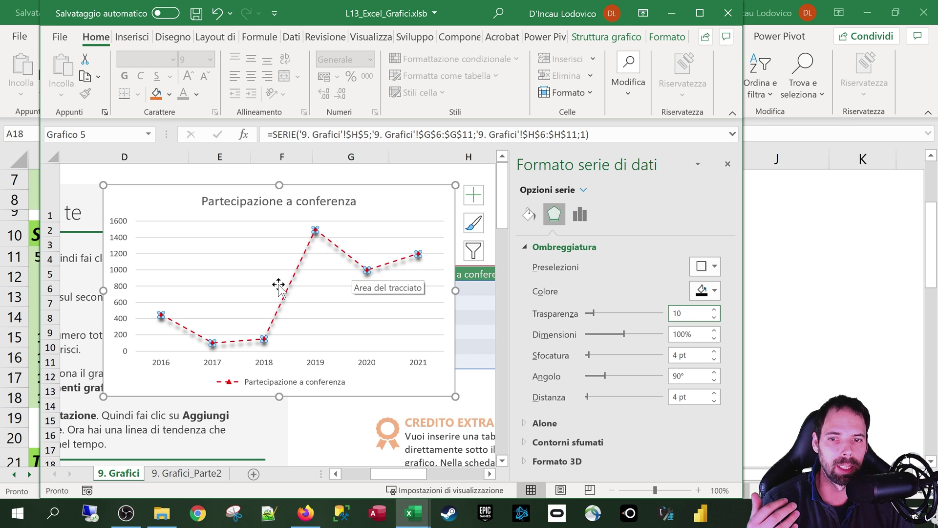
click(263, 264)
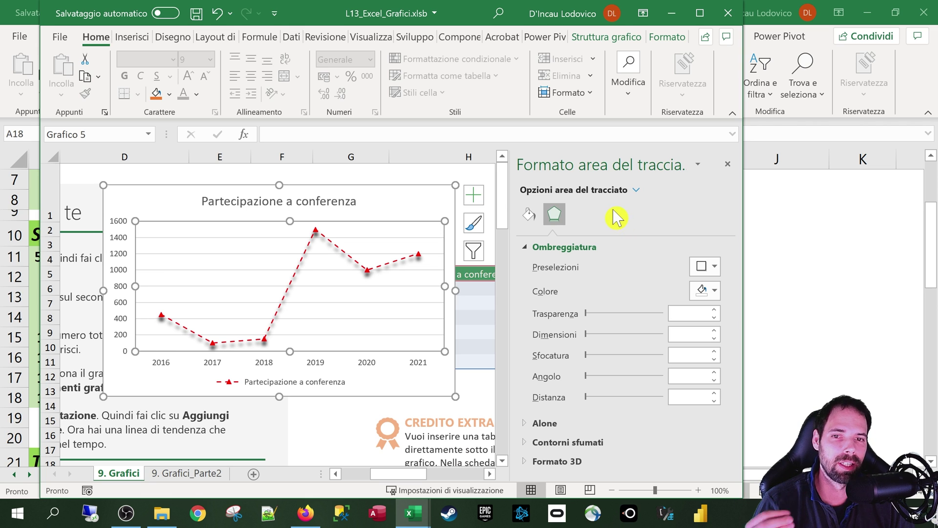
- View the fill and border formatting options of the plot area and of the chart legend
click(531, 215)
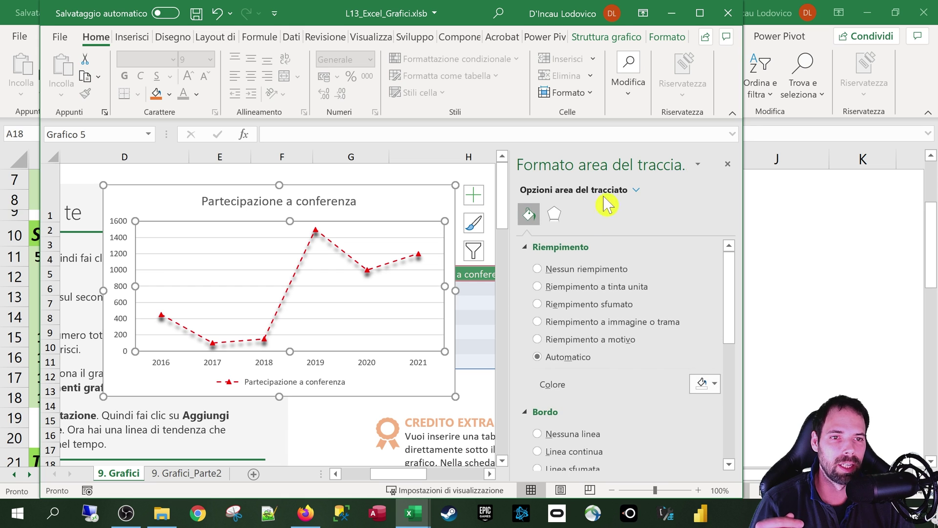
click(637, 191)
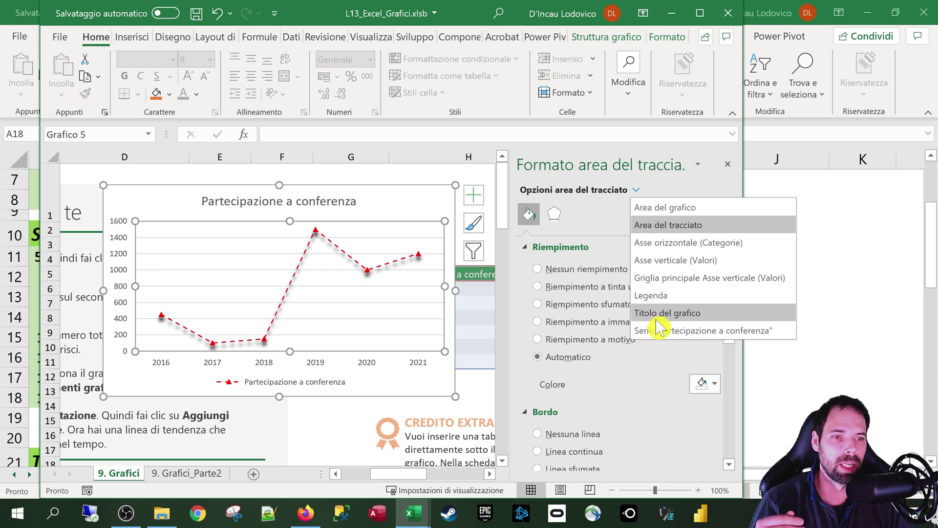
click(661, 296)
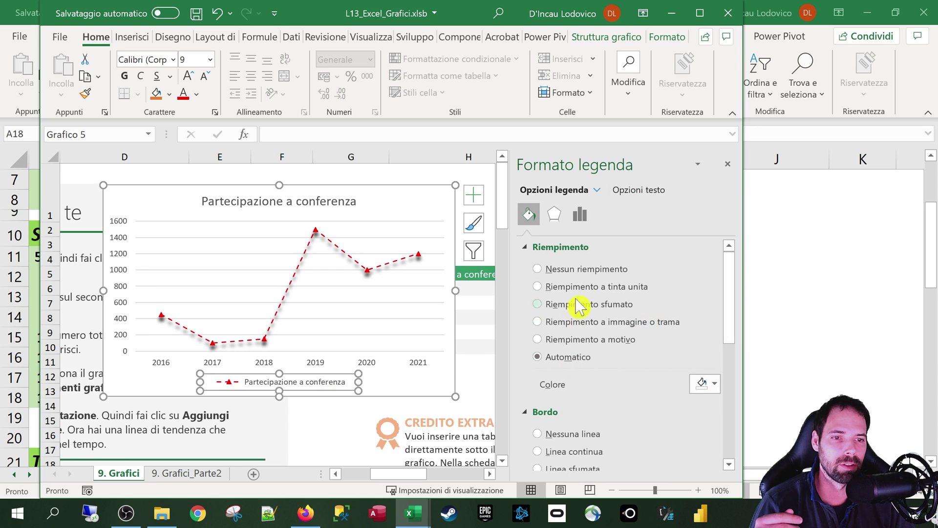
- Maximize the workbook window without the formatting pane and move the chart slightly toward column H
click(727, 165)
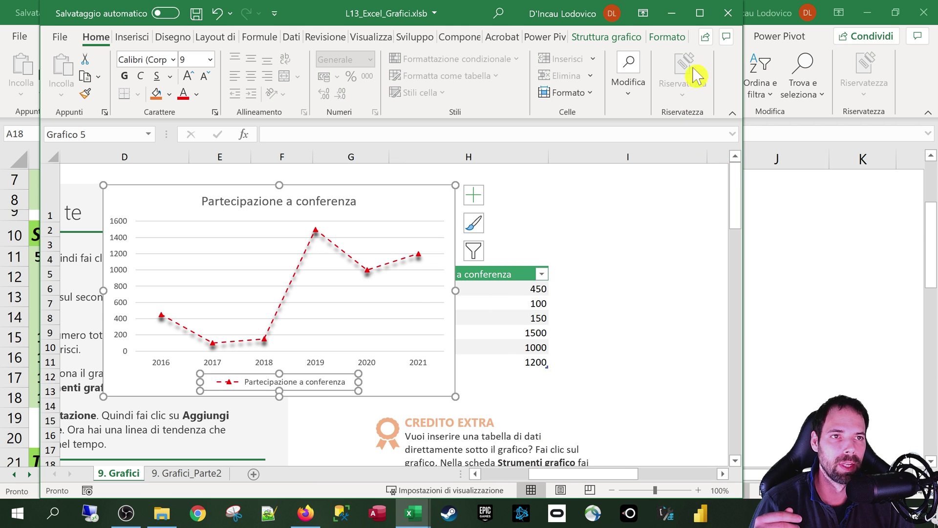
click(700, 13)
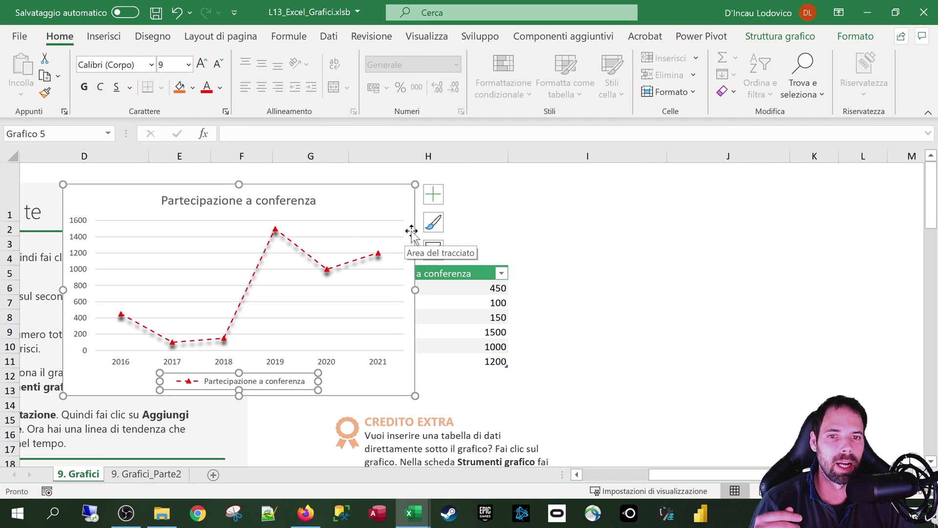
drag(411, 230, 446, 224)
- Change the shape fill of the participation series to black so that its triangle markers are recolored
click(777, 36)
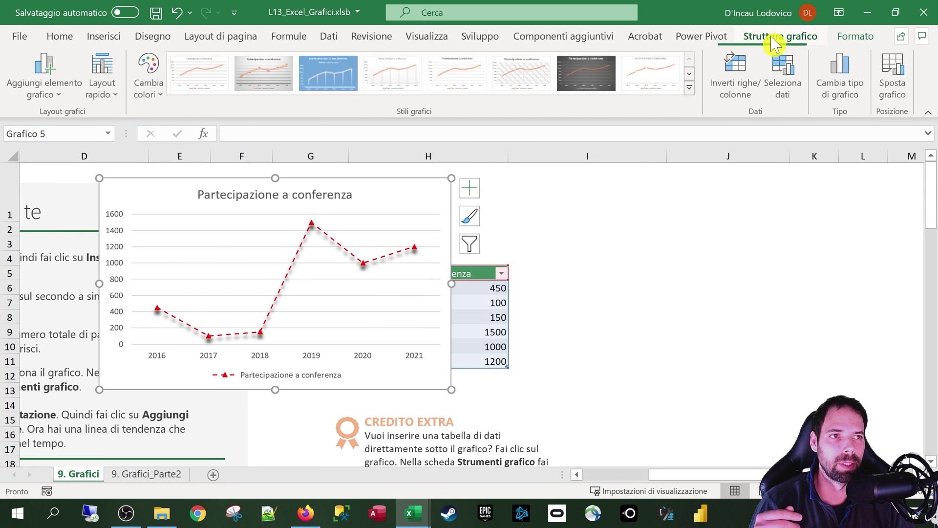
click(837, 40)
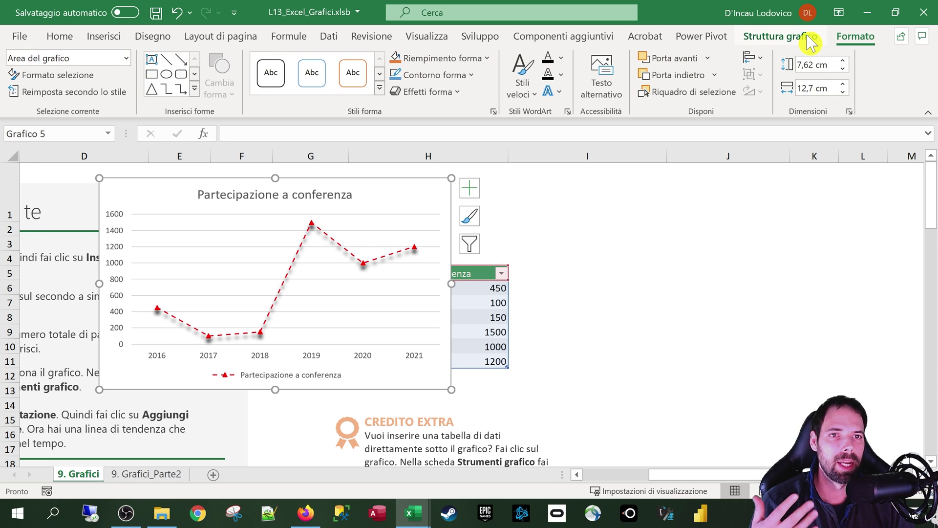
click(345, 254)
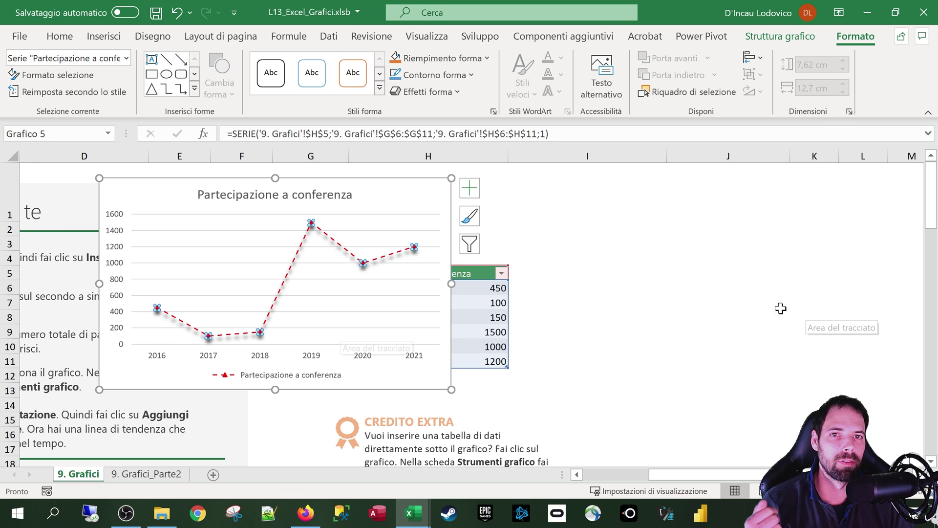
click(456, 60)
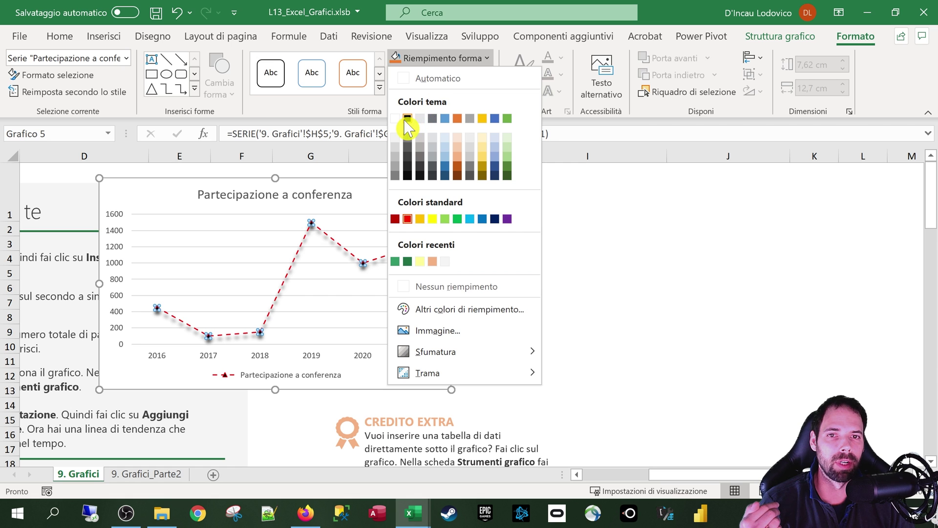
click(408, 118)
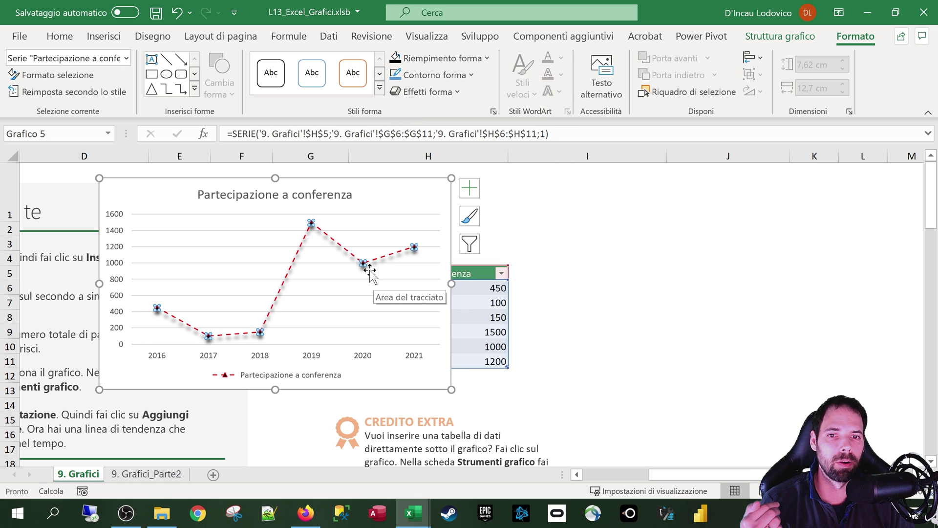
click(322, 289)
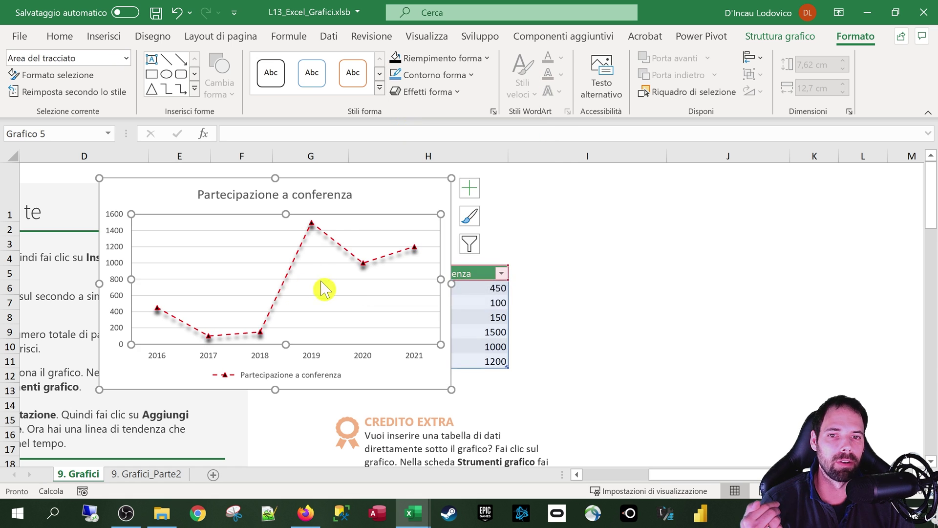
- Set the outline of the participation series to black so that its line and markers match
click(347, 255)
click(437, 75)
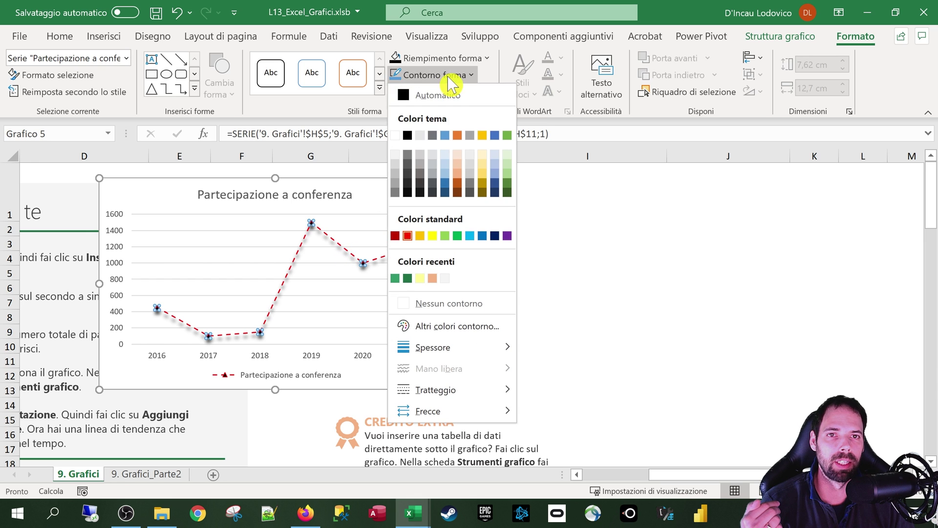
click(408, 136)
click(364, 323)
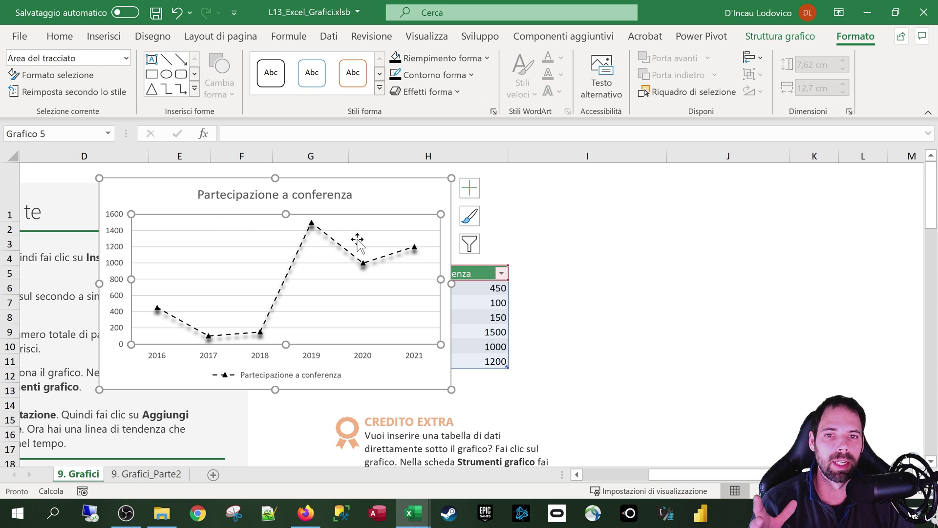
click(391, 195)
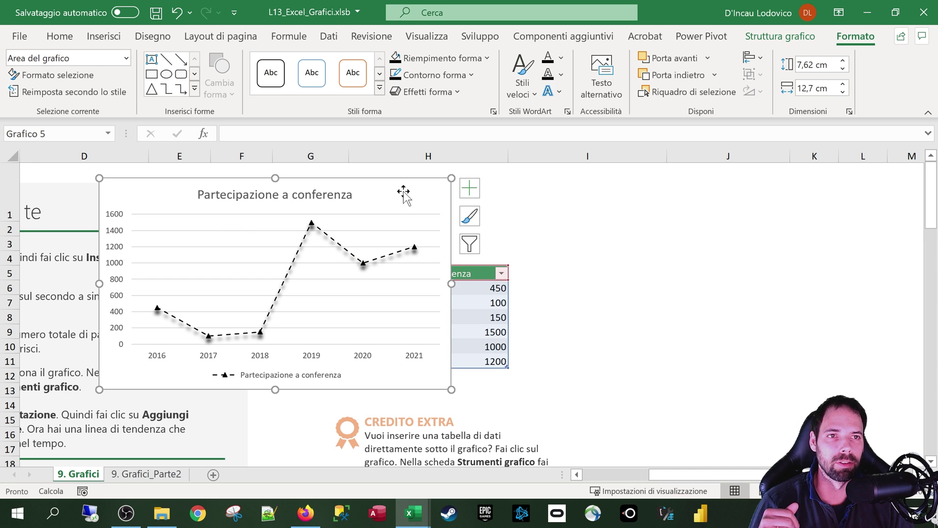
- Browse the full gallery of chart styles and preview alternatives on the participation line chart
click(782, 36)
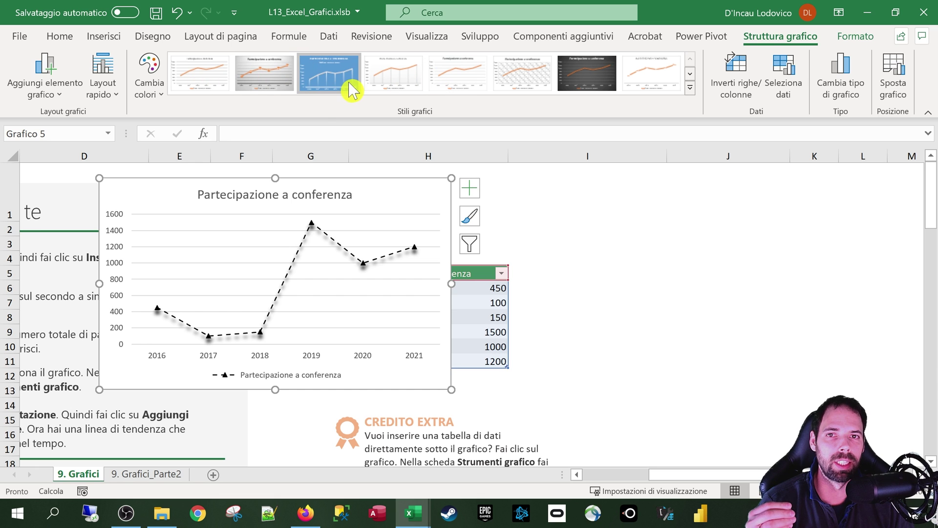
click(691, 87)
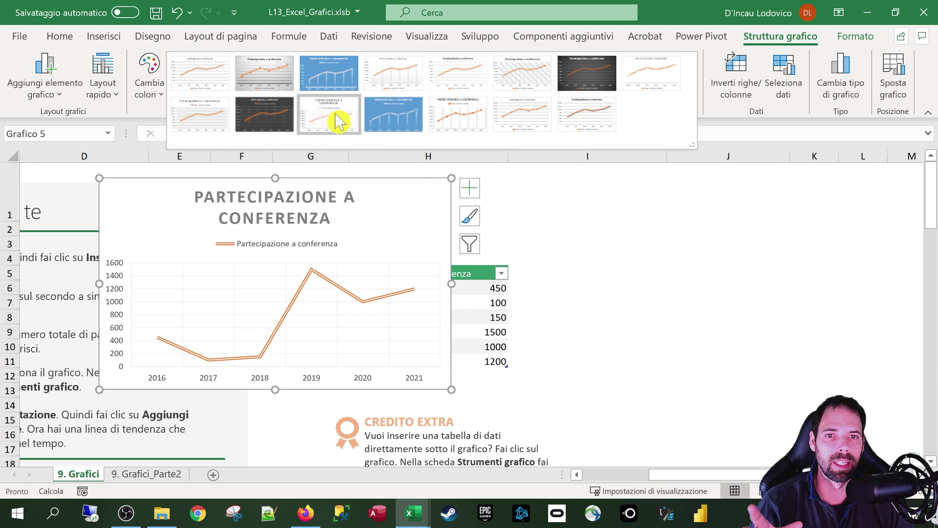
click(450, 201)
- Change the chart type from line to clustered columns (Colonne raggruppate)
right_click(449, 200)
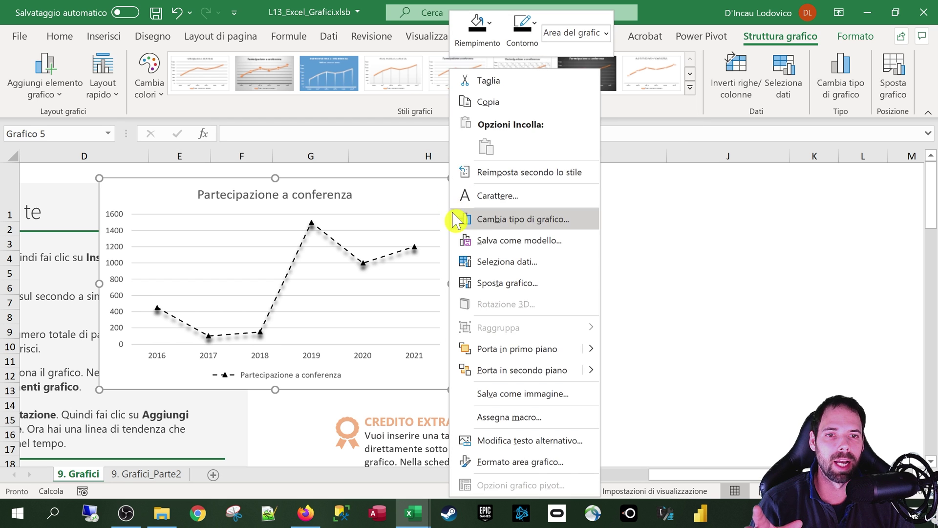
click(456, 217)
click(273, 117)
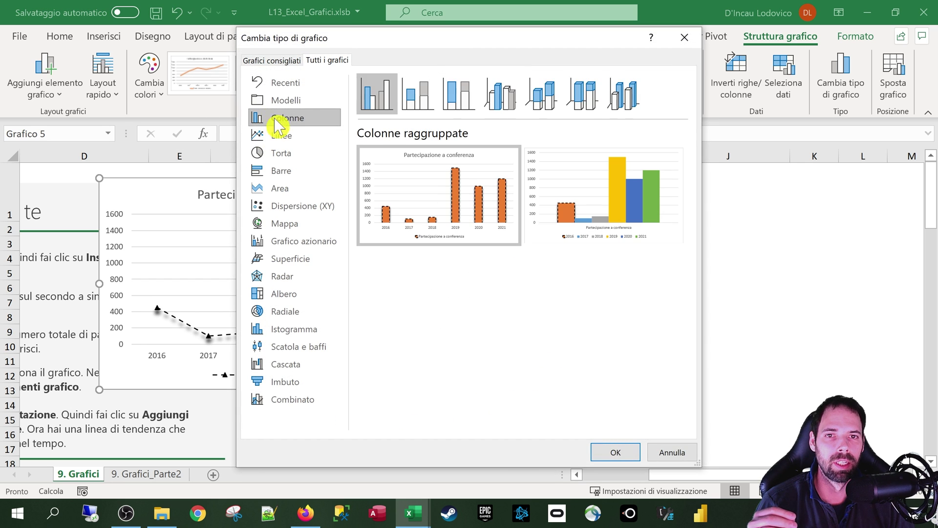
click(615, 454)
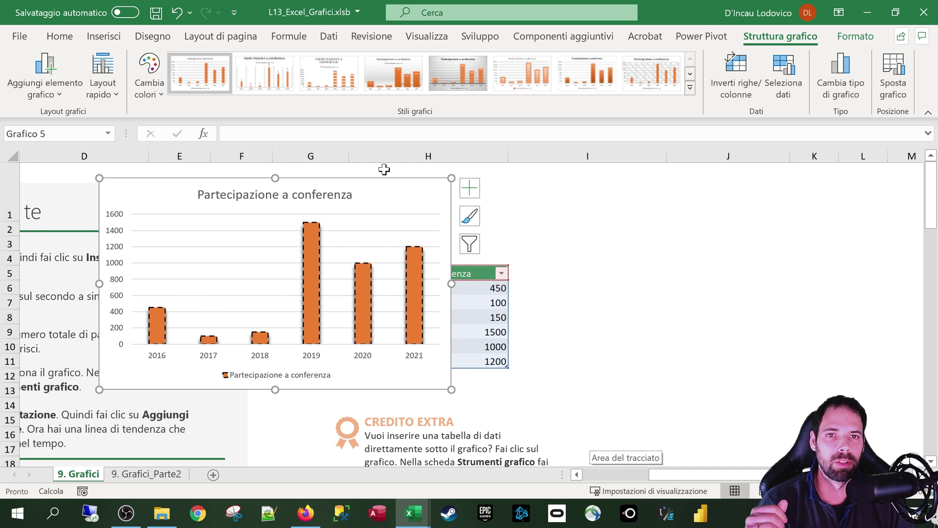
- Try several chart styles, keep the one with wide orange columns on a grey gradient background, and move the chart toward column H
click(405, 77)
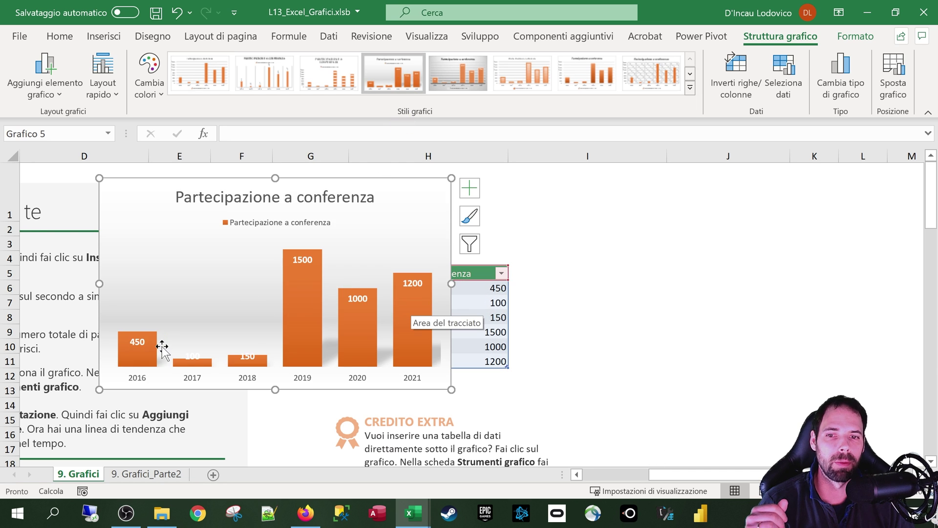
click(334, 79)
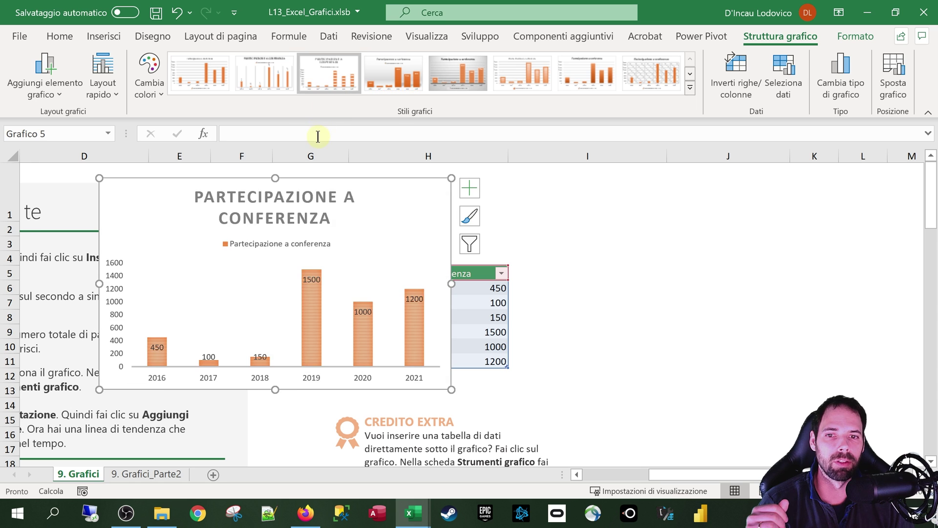
click(274, 82)
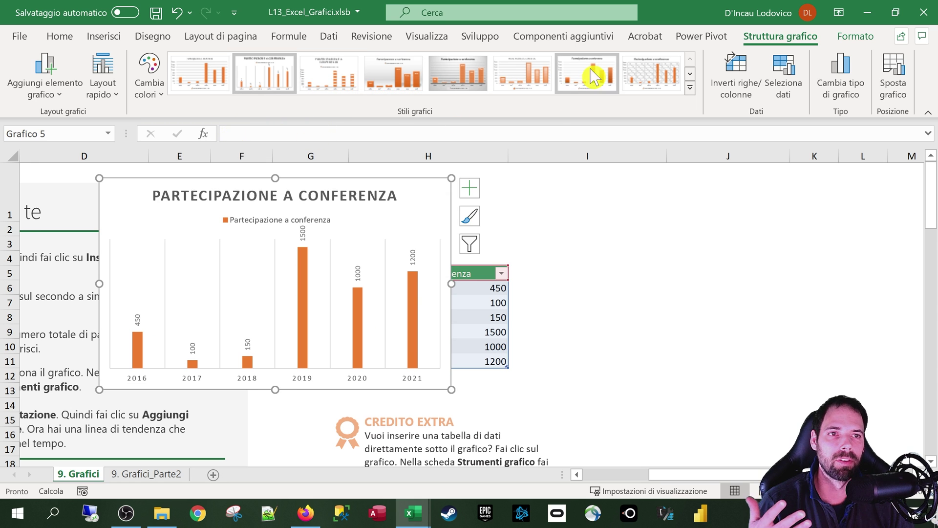
click(690, 88)
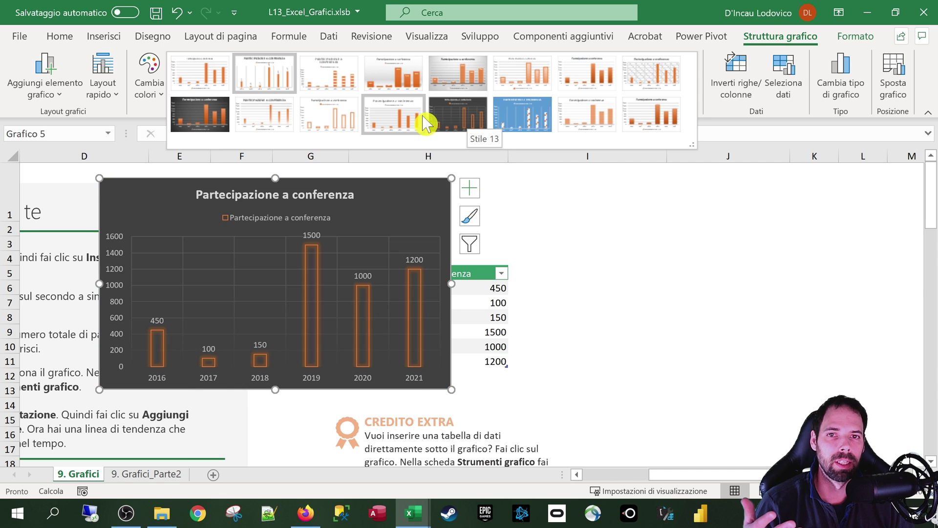
click(388, 80)
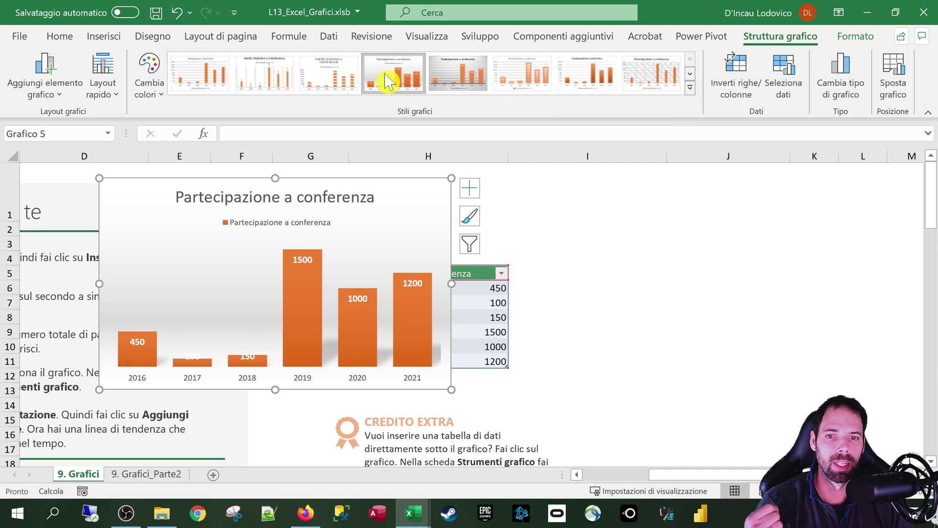
mouse_move(362, 180)
mouse_down()
mouse_move(540, 168)
mouse_move(471, 187)
mouse_up()
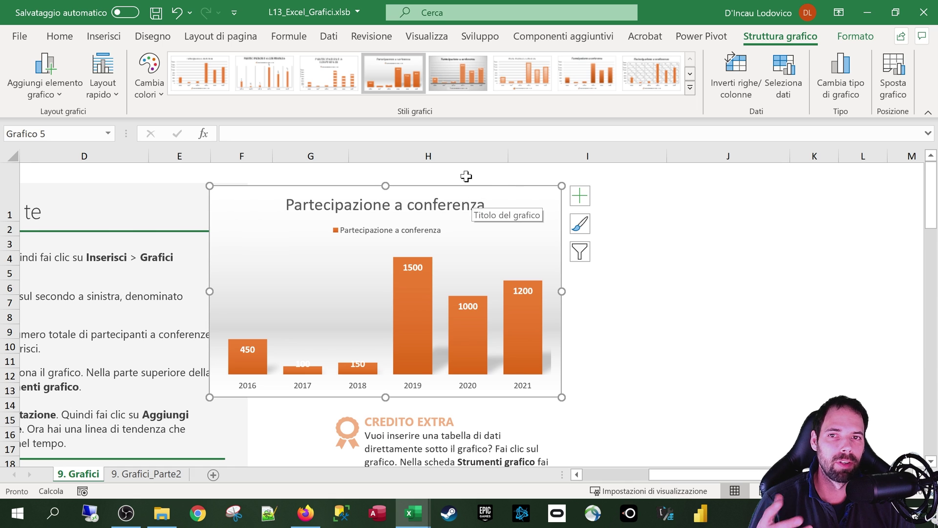
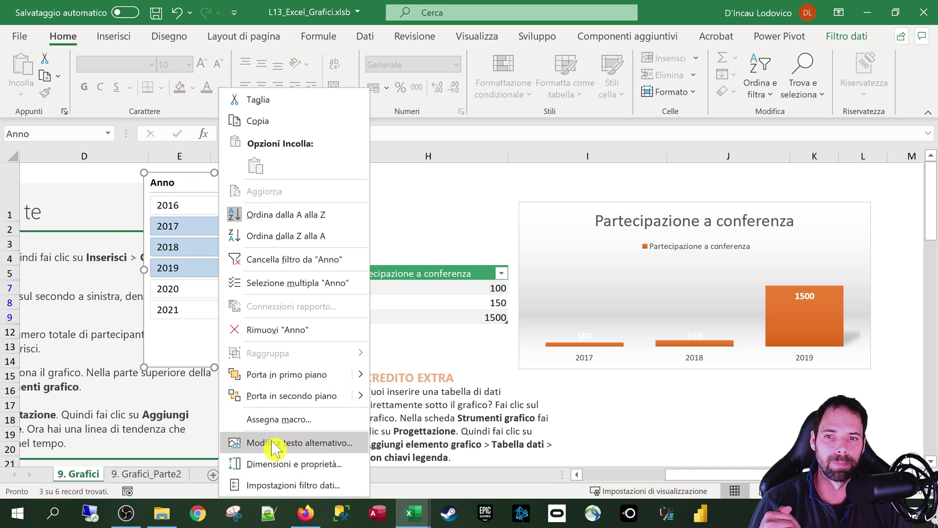
- Clear the filter of the Anno slicer and delete the slicer from the sheet
click(284, 283)
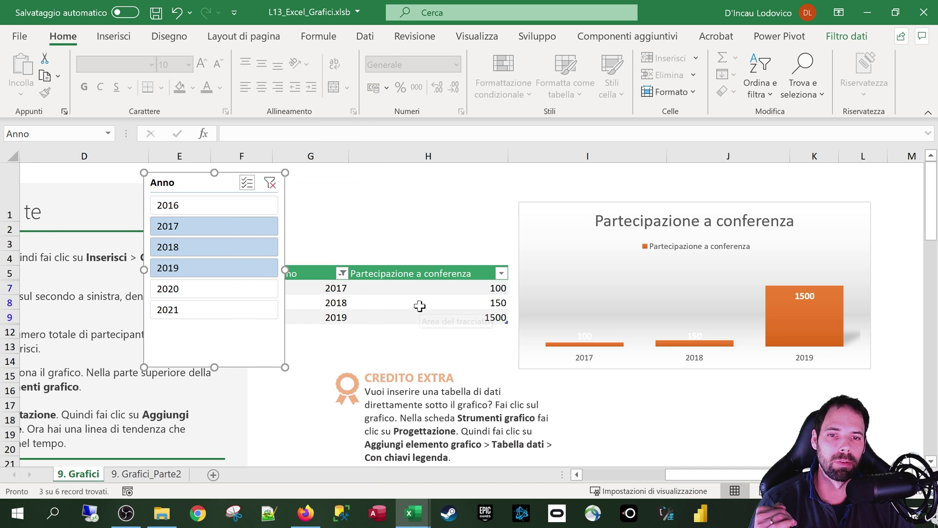
drag(190, 182, 222, 178)
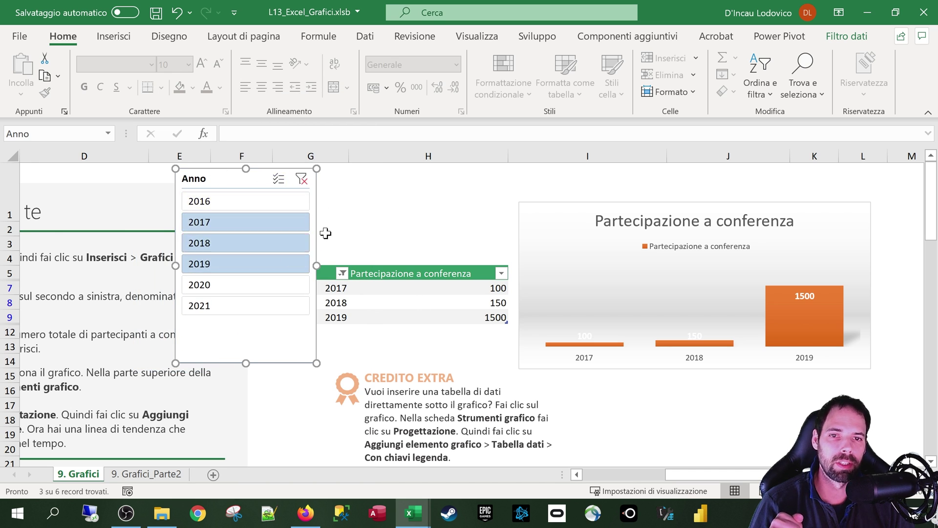
click(304, 182)
key(Delete)
- Move the column chart back over the data table and browse its available styles without applying one
drag(545, 197, 298, 203)
click(628, 239)
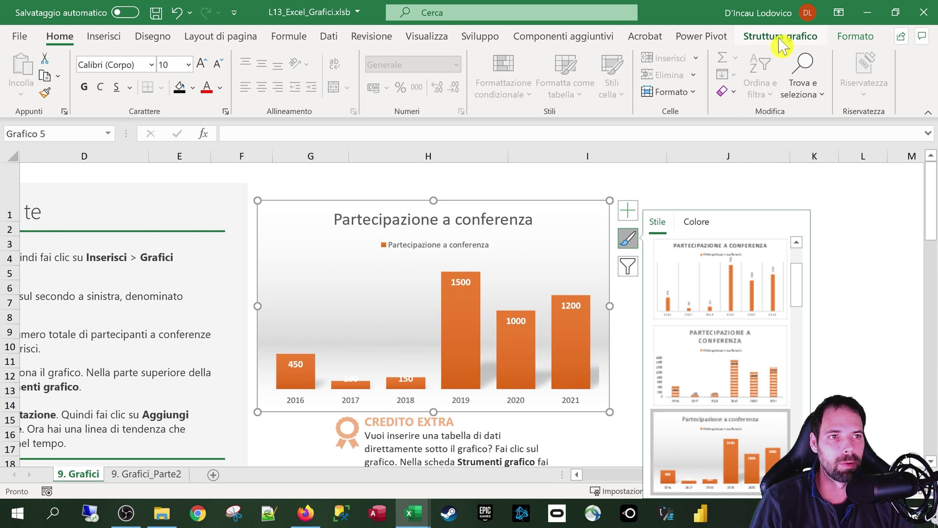
scroll(756, 374, down, 5)
scroll(751, 369, up, 5)
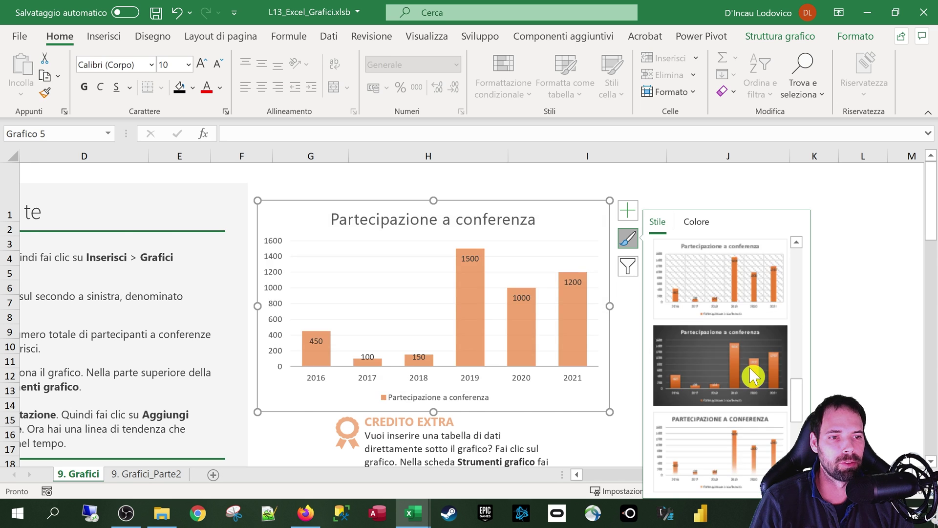
drag(581, 202, 510, 184)
- View the formatting options of the column data series, close them, and return to the chart's design options
click(495, 323)
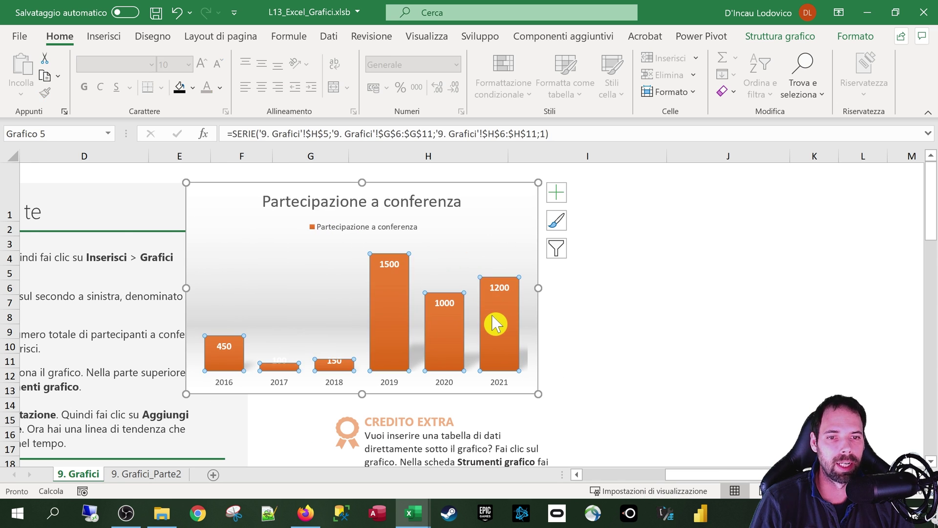
right_click(497, 321)
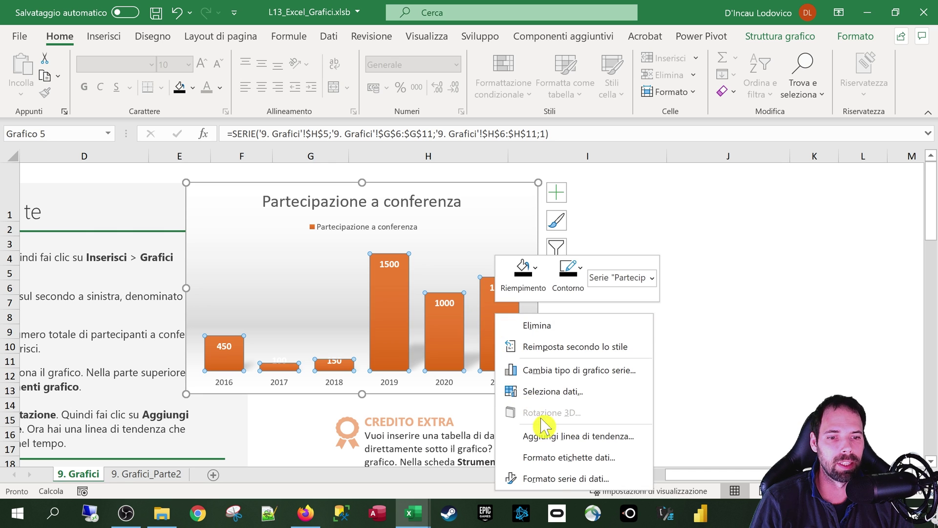
click(556, 478)
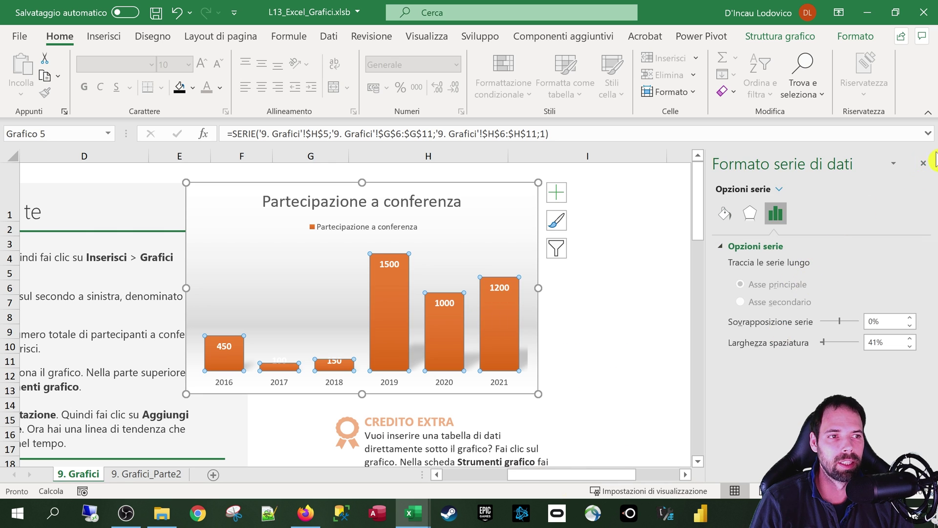
click(922, 164)
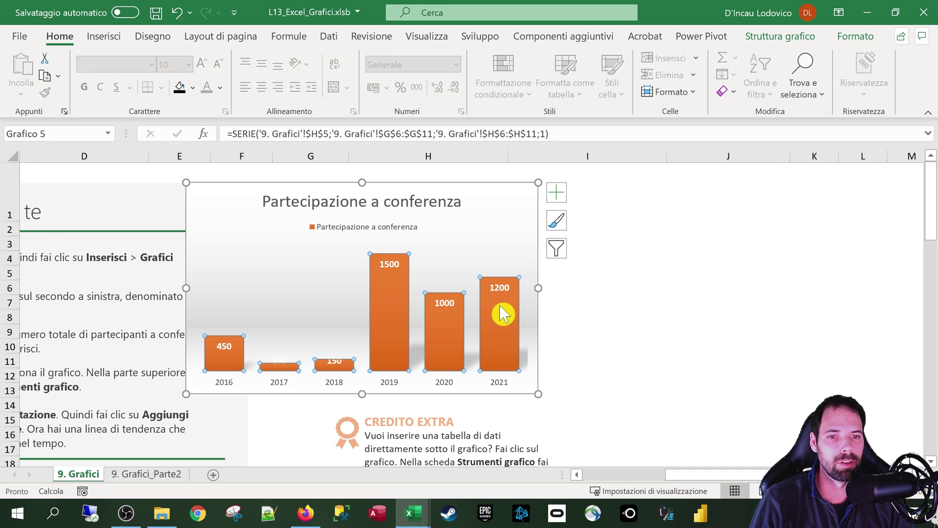
click(492, 192)
click(781, 36)
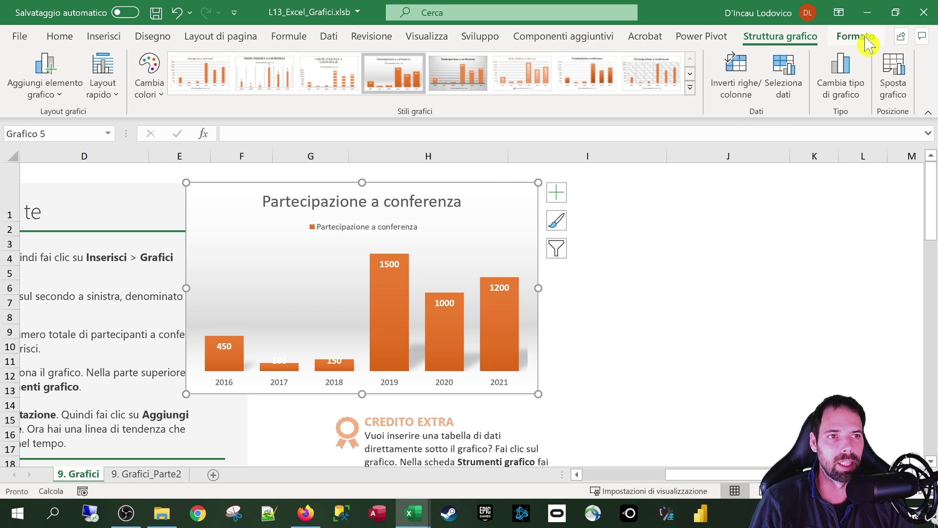
- Display the primary vertical axis on the column chart
click(557, 193)
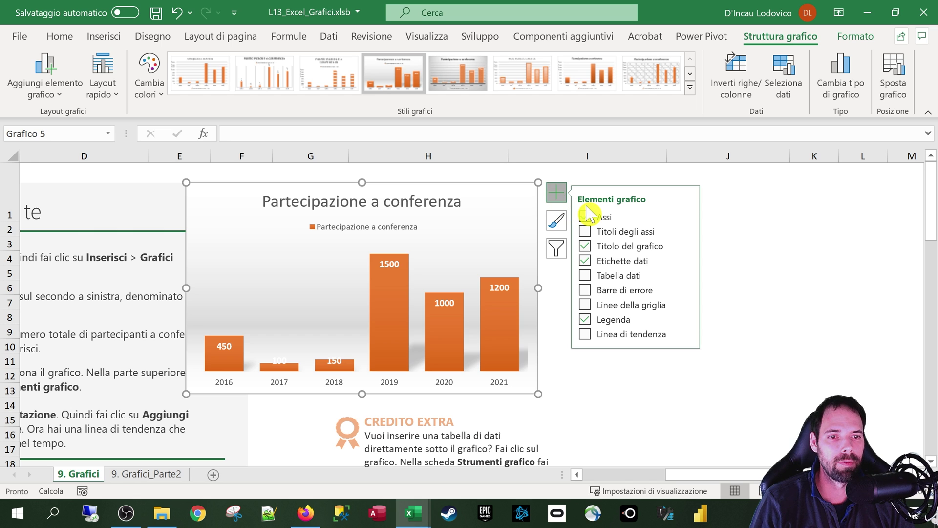
click(691, 224)
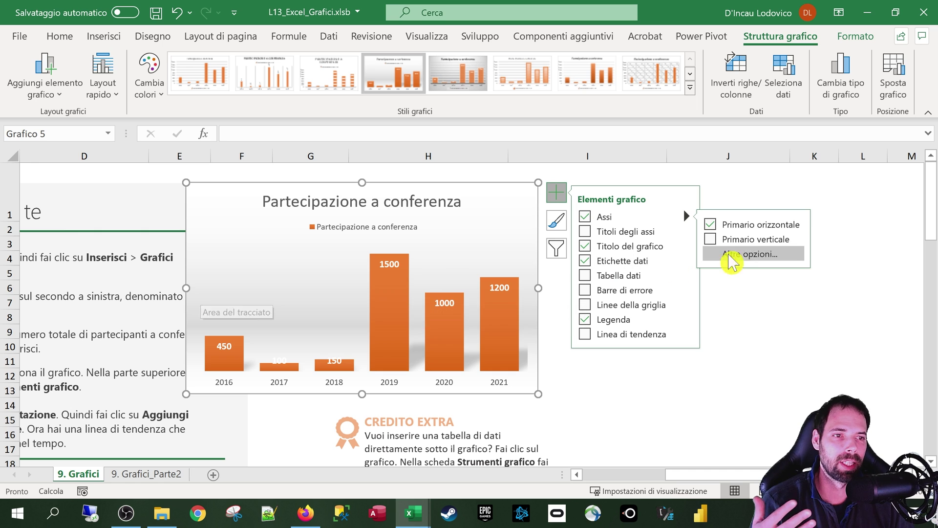
click(710, 239)
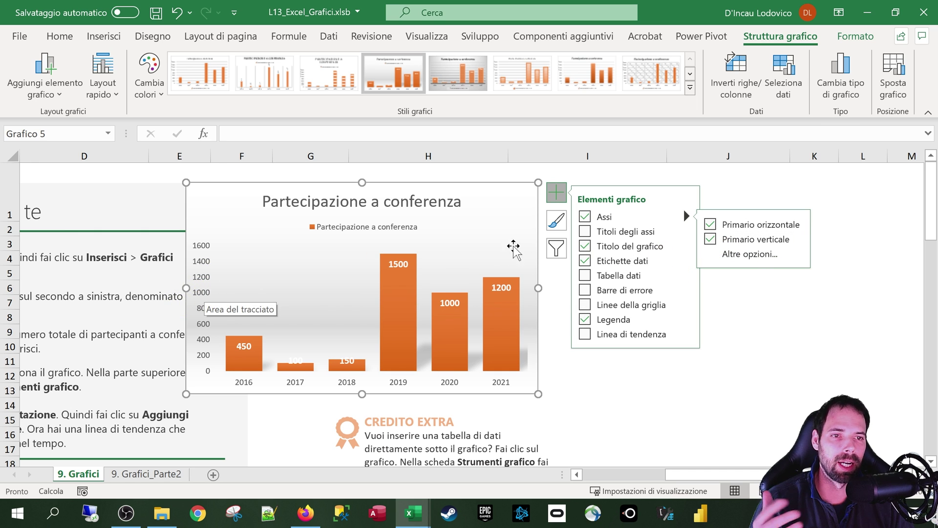
- Turn all chart axes off and on again, and hide the primary vertical axis
click(586, 218)
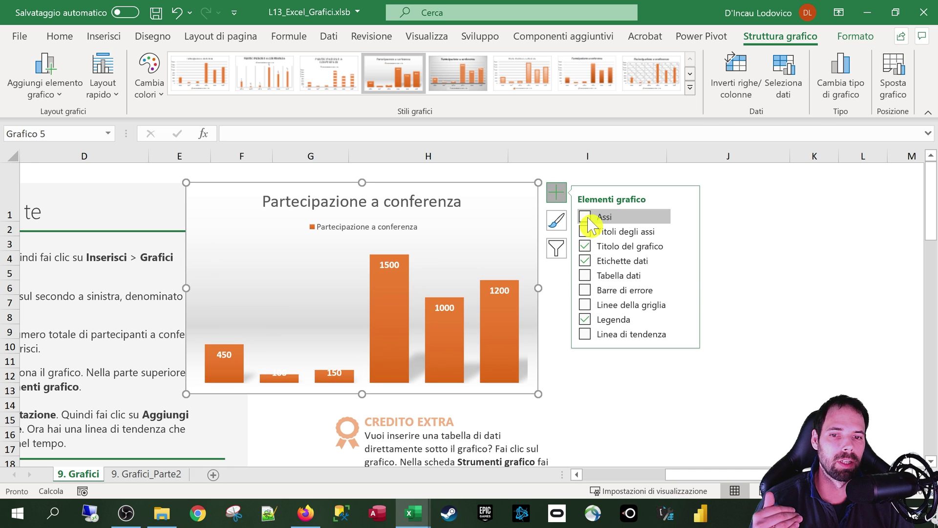
click(586, 218)
click(687, 216)
click(738, 239)
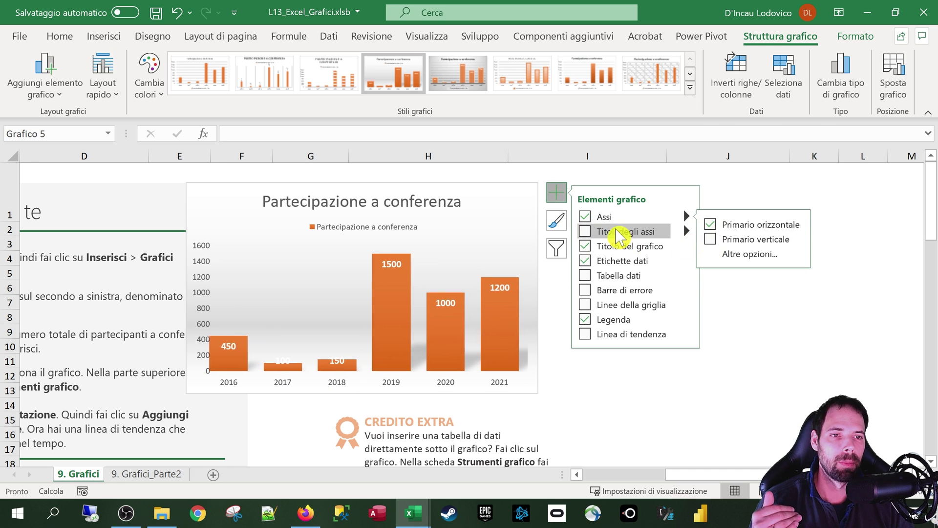
- Add axis titles to the chart, select the vertical title's text for editing, and remove both titles again
click(587, 232)
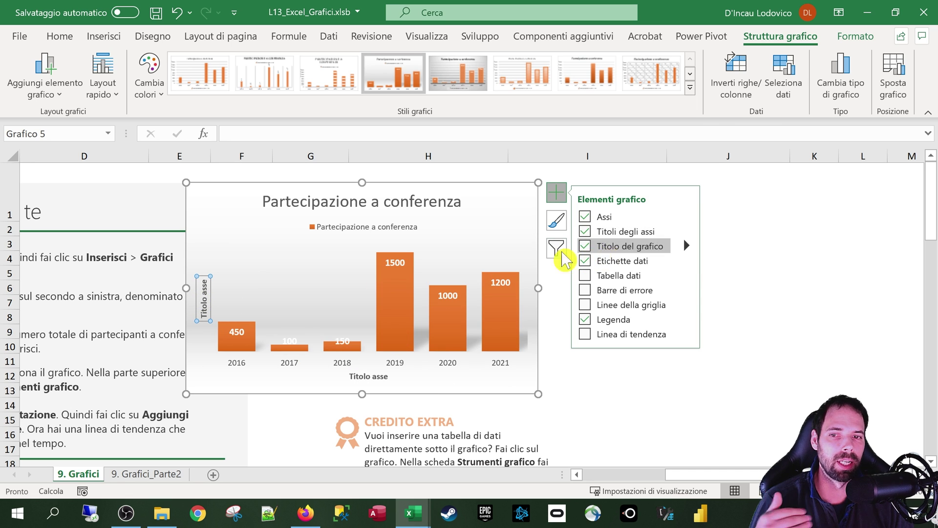
triple_click(203, 311)
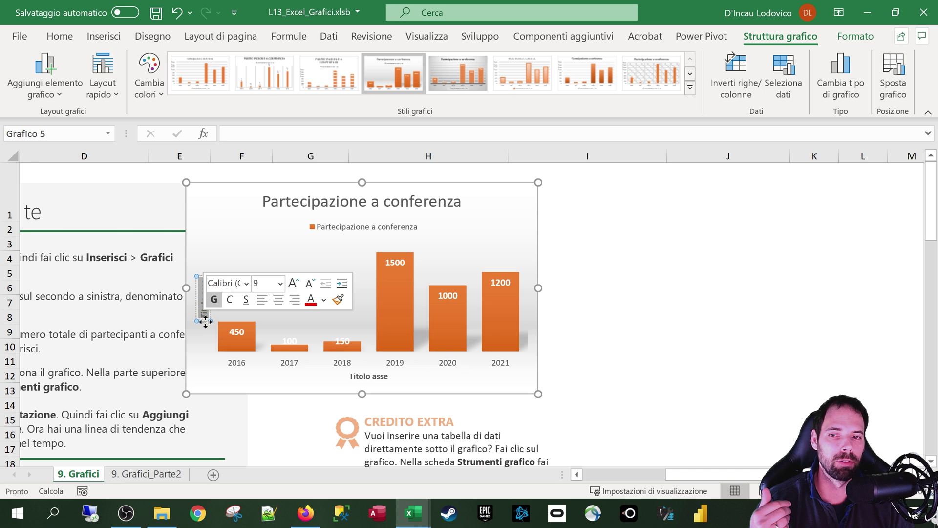
click(533, 220)
click(556, 195)
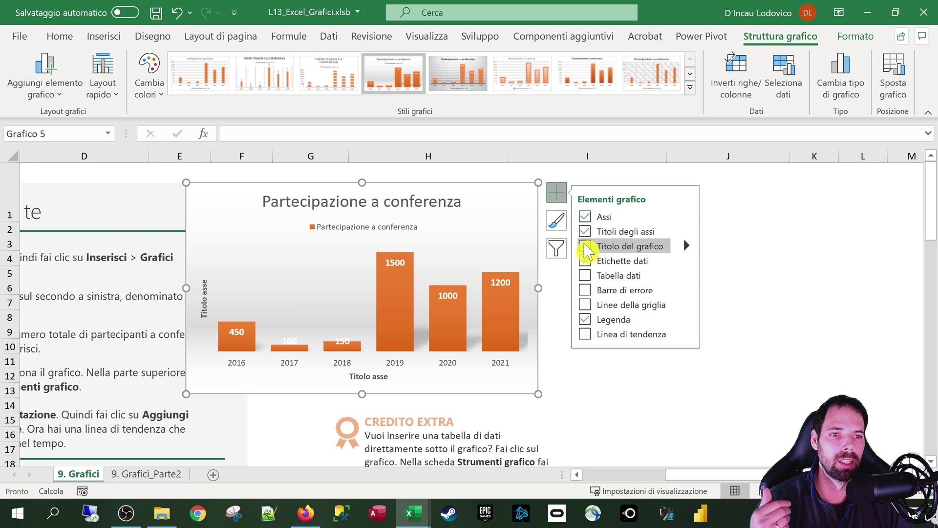
click(677, 231)
mouse_move(685, 230)
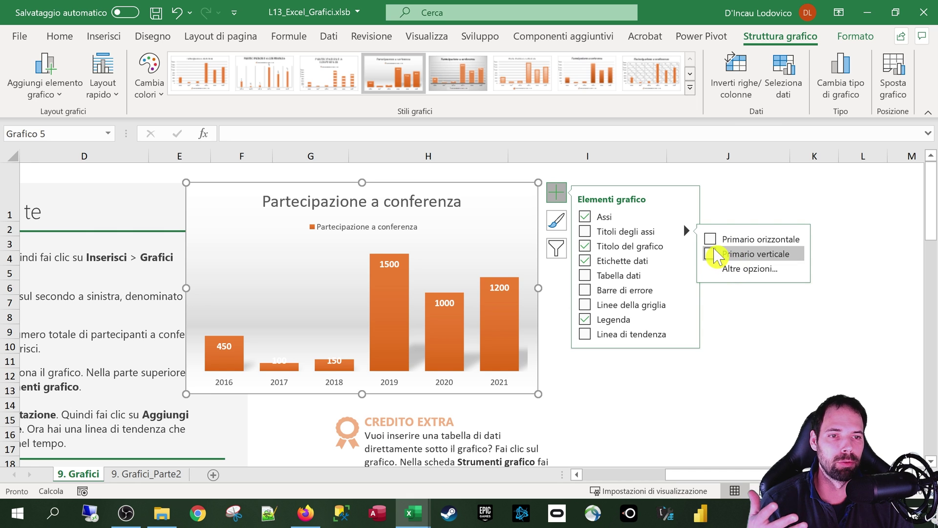
- Toggle the chart title off and on, and reapply the data labels above the columns
click(582, 246)
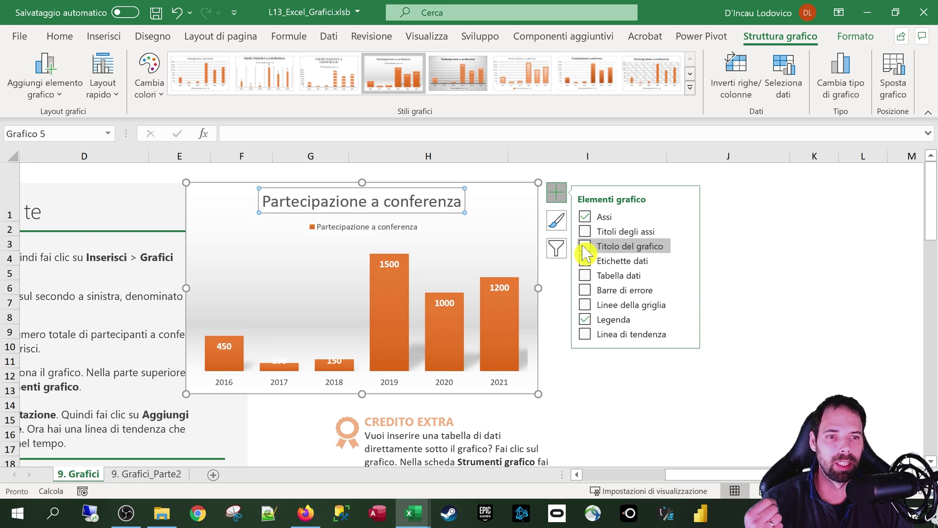
click(587, 262)
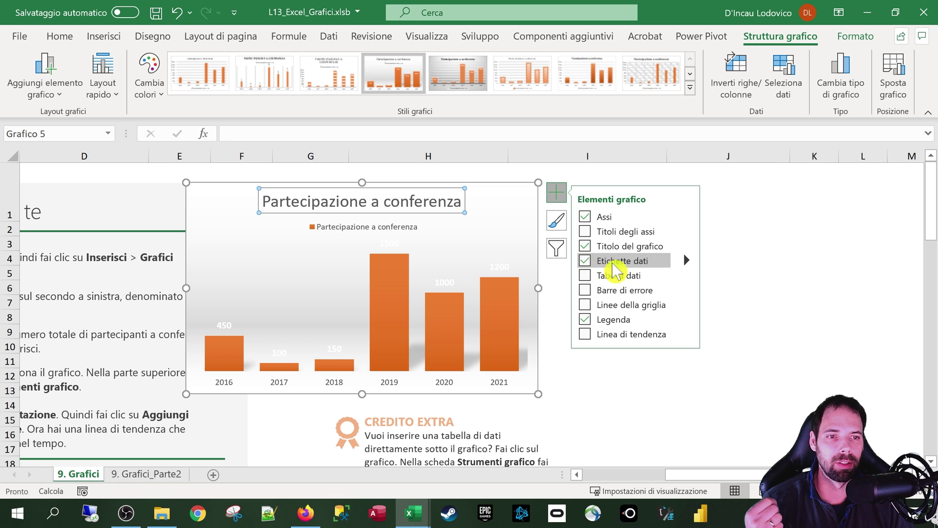
- Show the column chart's data labels as data callouts and hide all of the chart's axes
click(686, 259)
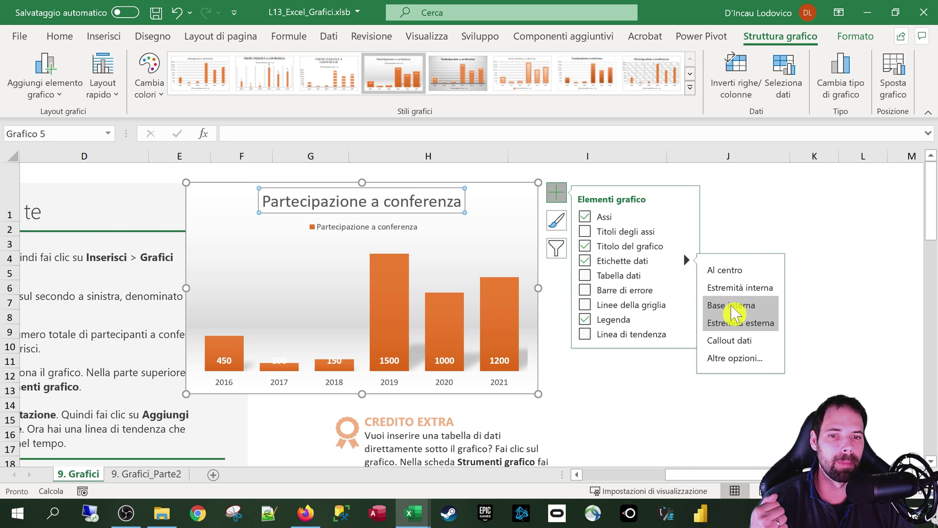
click(738, 342)
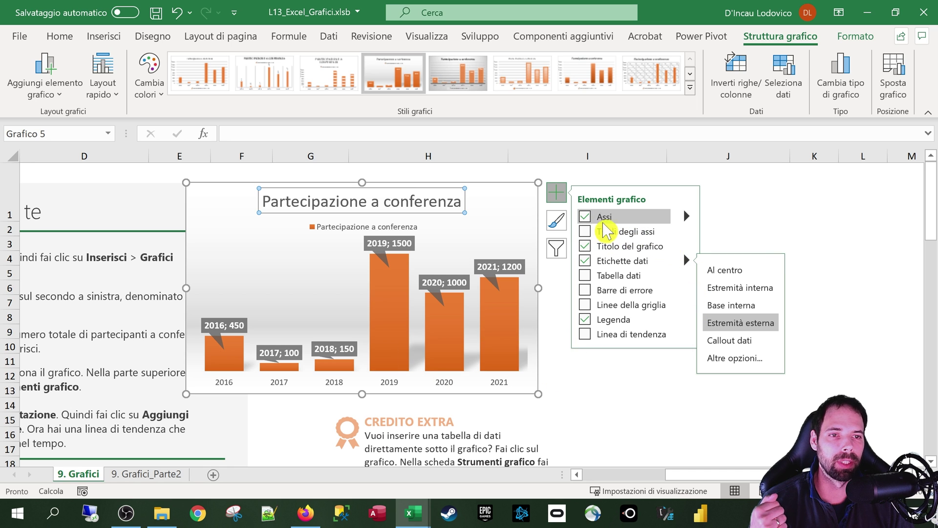
click(590, 218)
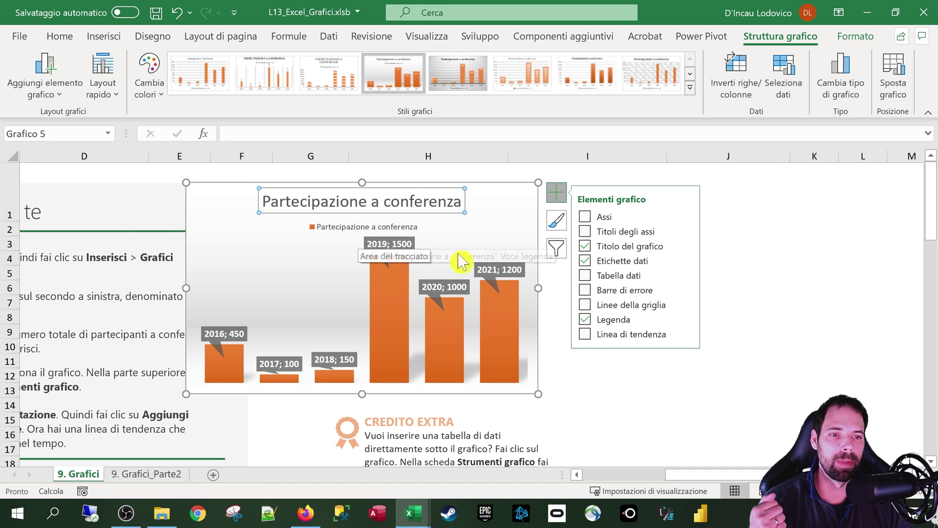
- Place the legend below the plot and replace the data labels with a data table that has legend keys
click(688, 321)
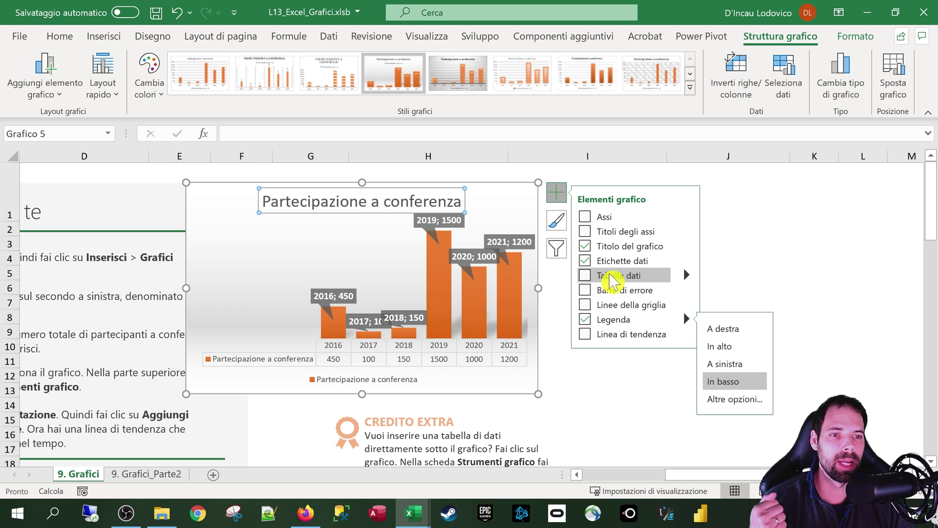
click(586, 262)
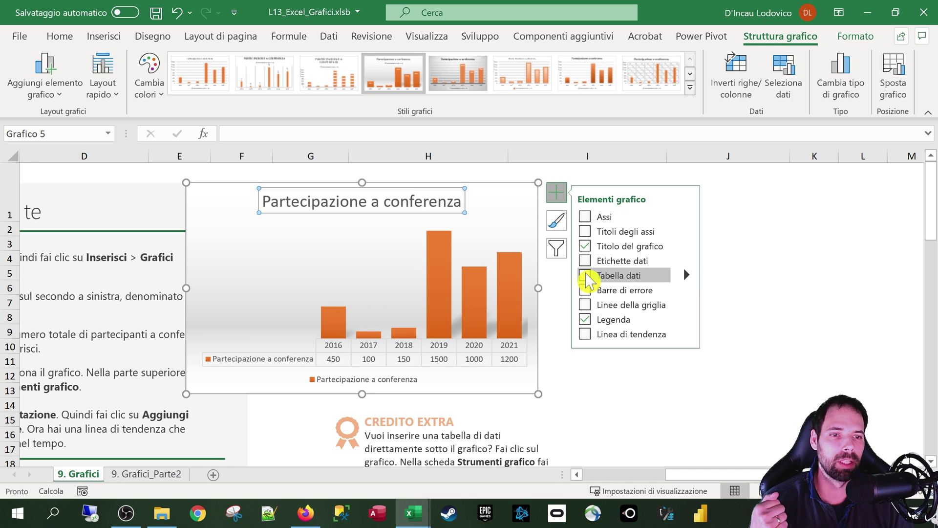
click(585, 275)
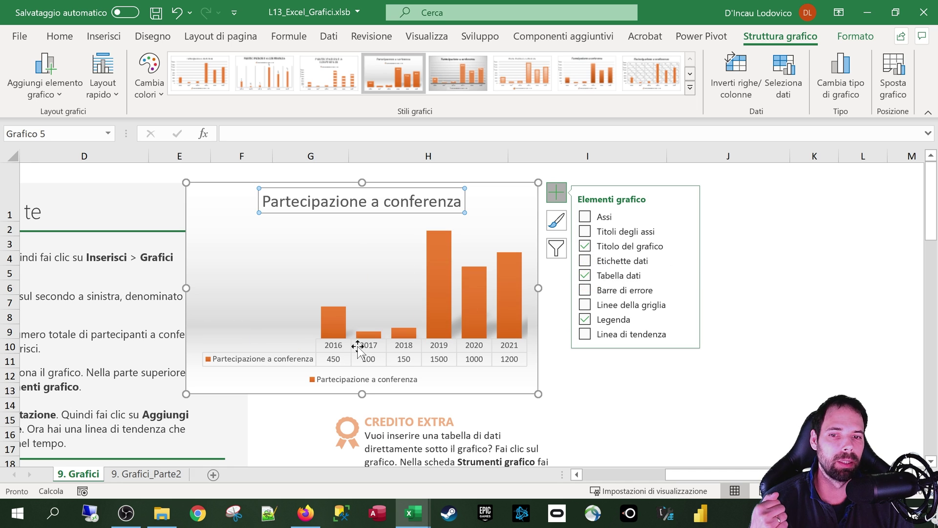
click(688, 274)
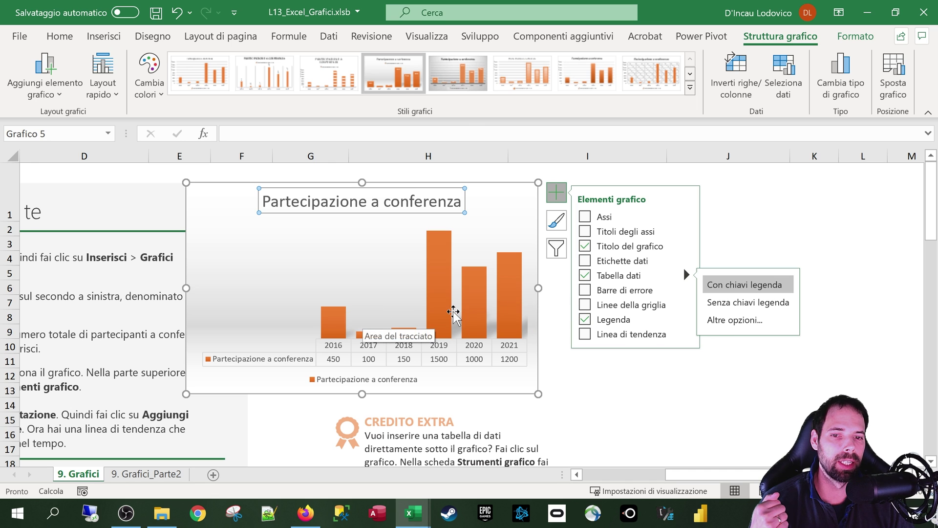
- Swap the data table back for data labels and reapply the chart's selected grey-gradient style
click(588, 279)
click(591, 264)
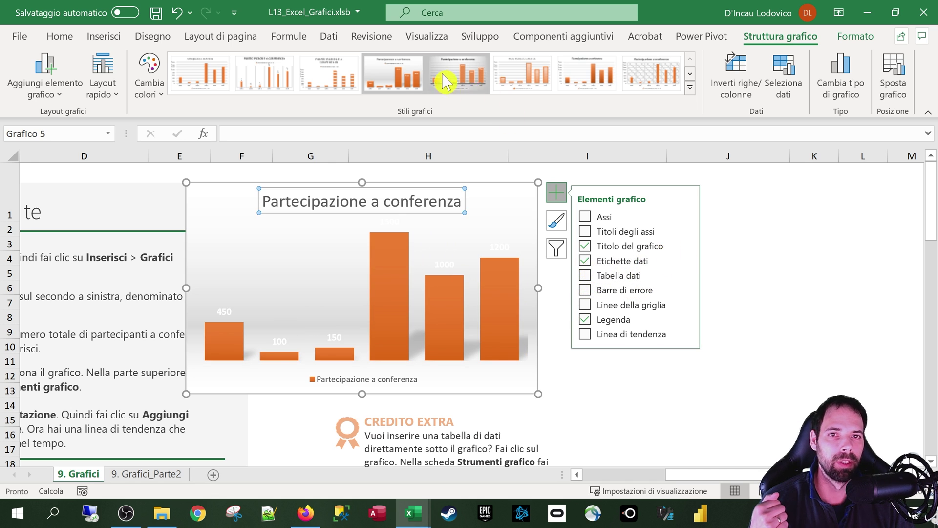
click(416, 84)
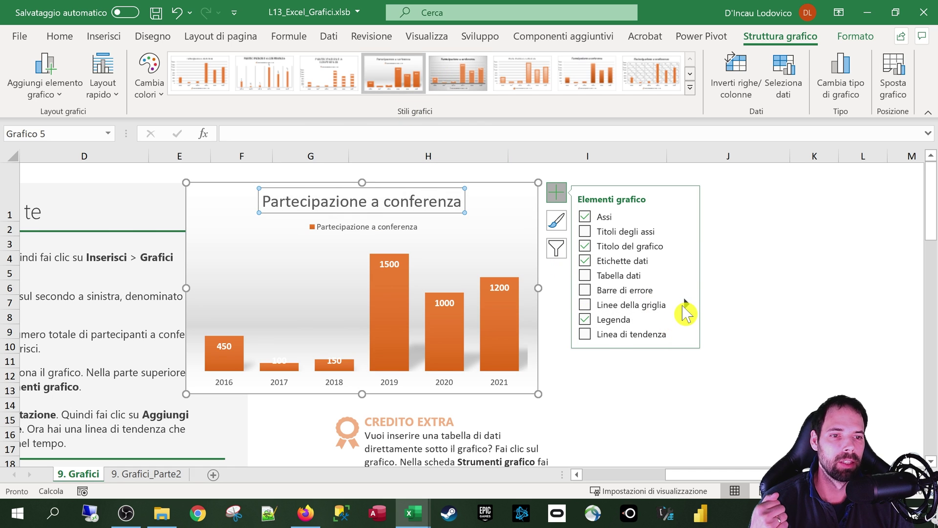
- Add a linear trendline to the participation columns through the full trendline options, and review the available trendline types
click(687, 334)
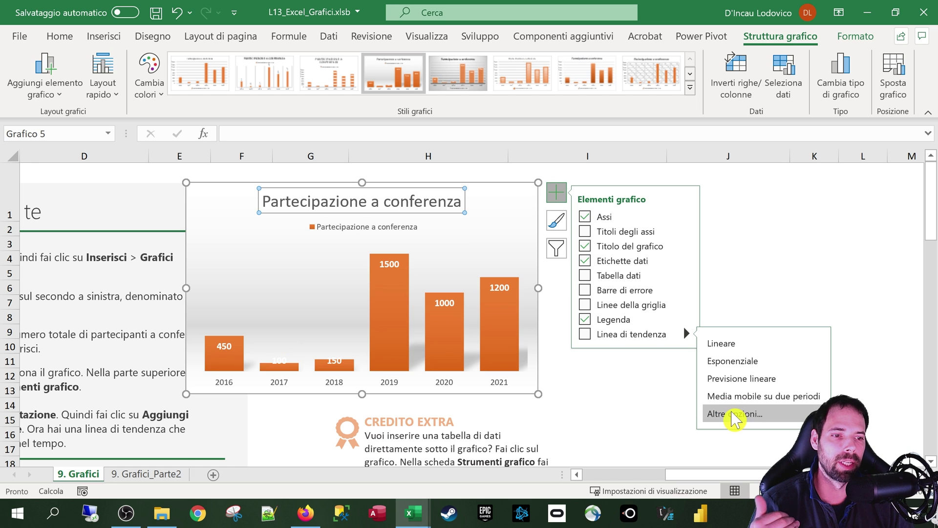
click(732, 412)
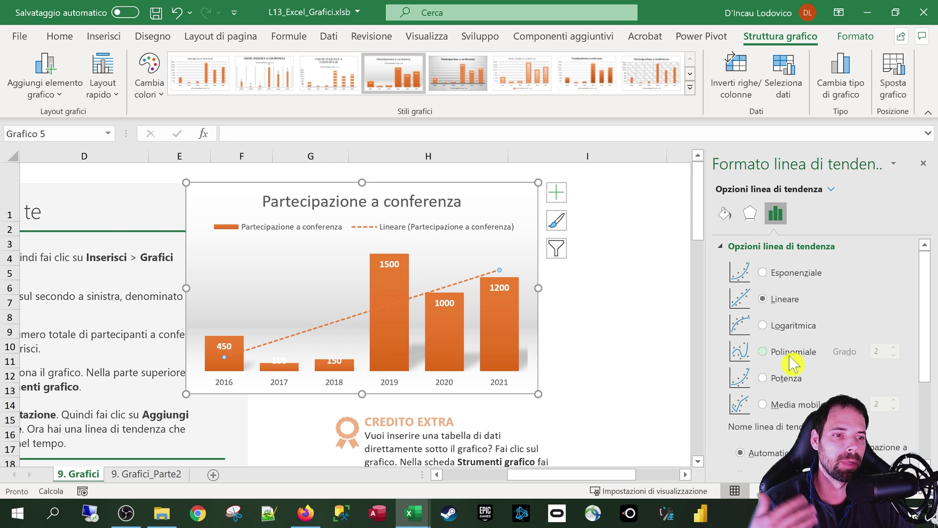
scroll(786, 361, down, 5)
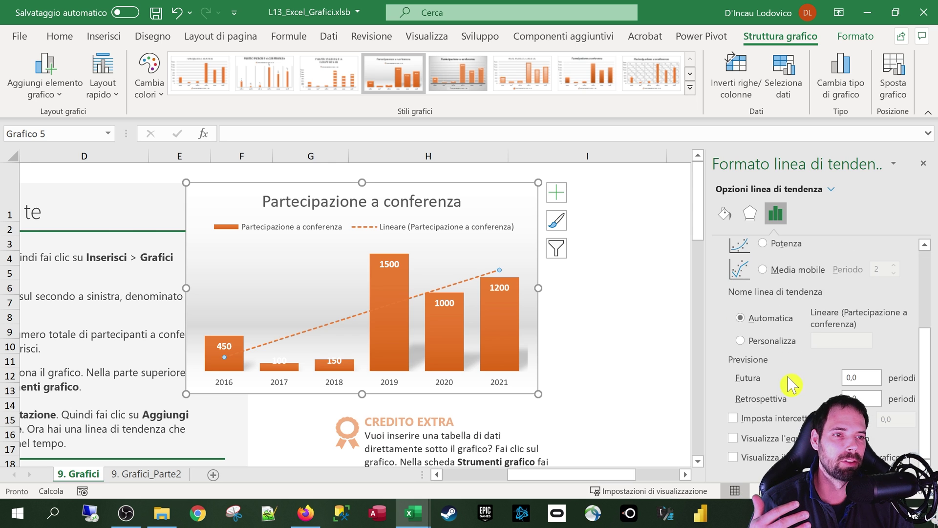
scroll(787, 357, up, 3)
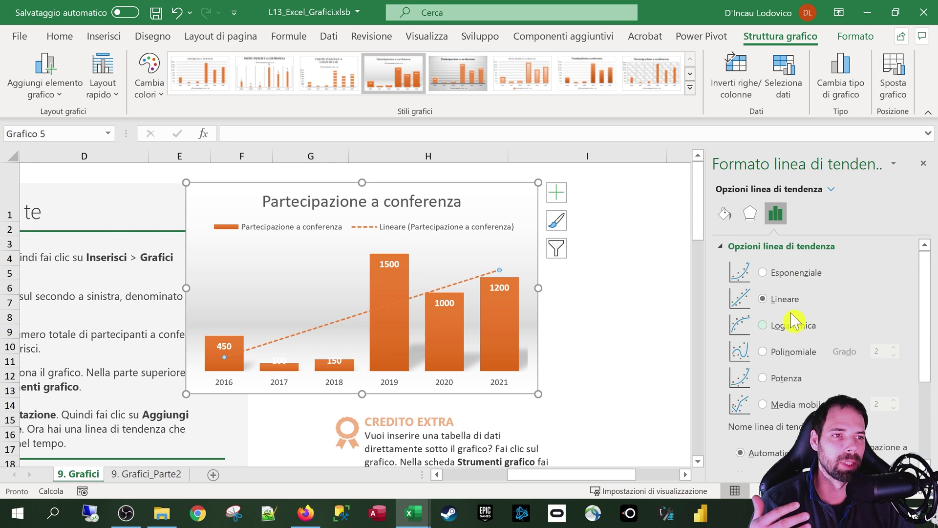
click(923, 164)
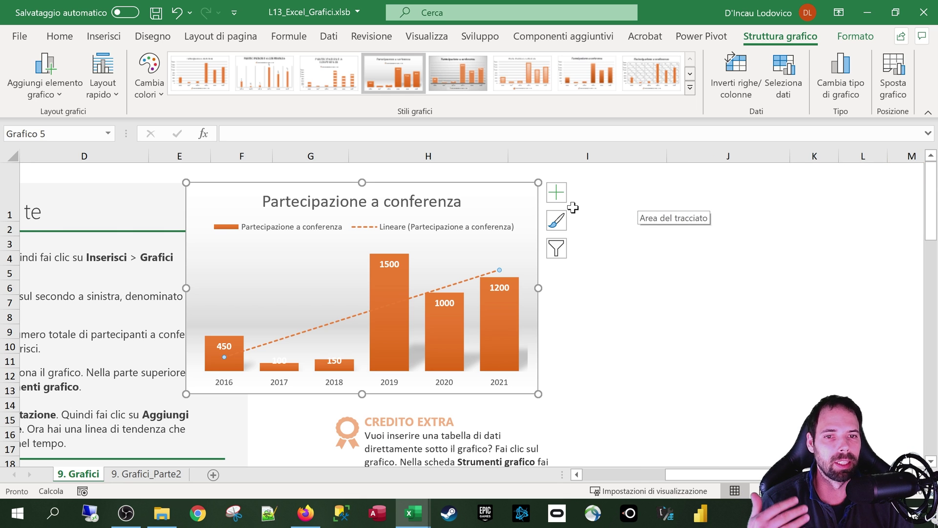
click(603, 258)
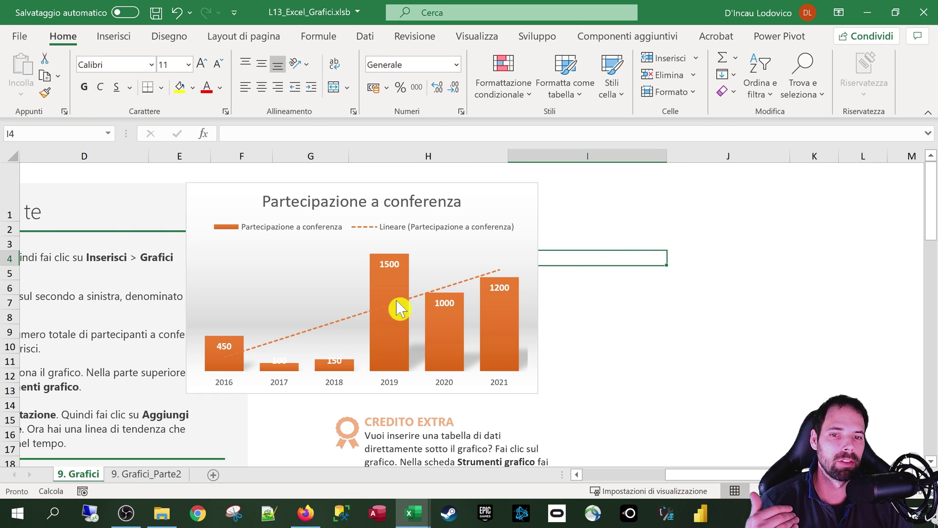
- Change the trendline's outline colour to black
click(336, 330)
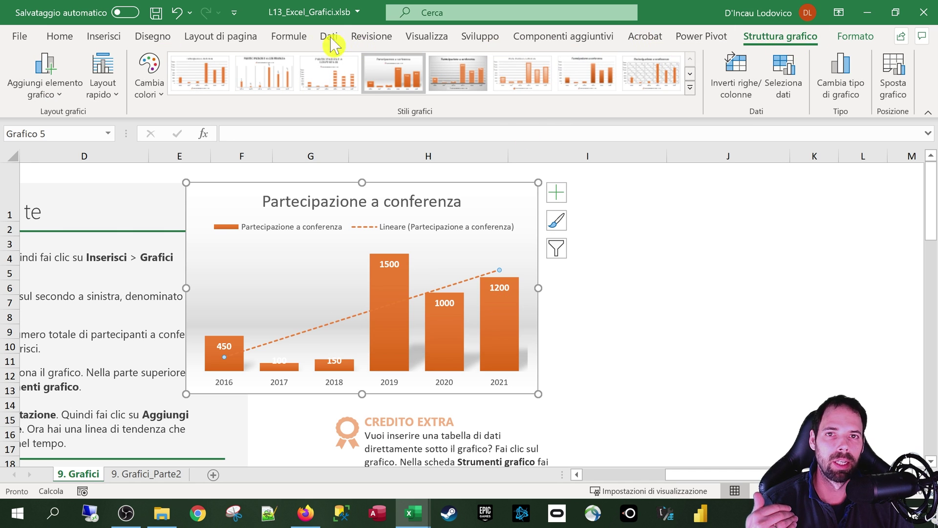
click(91, 38)
click(70, 36)
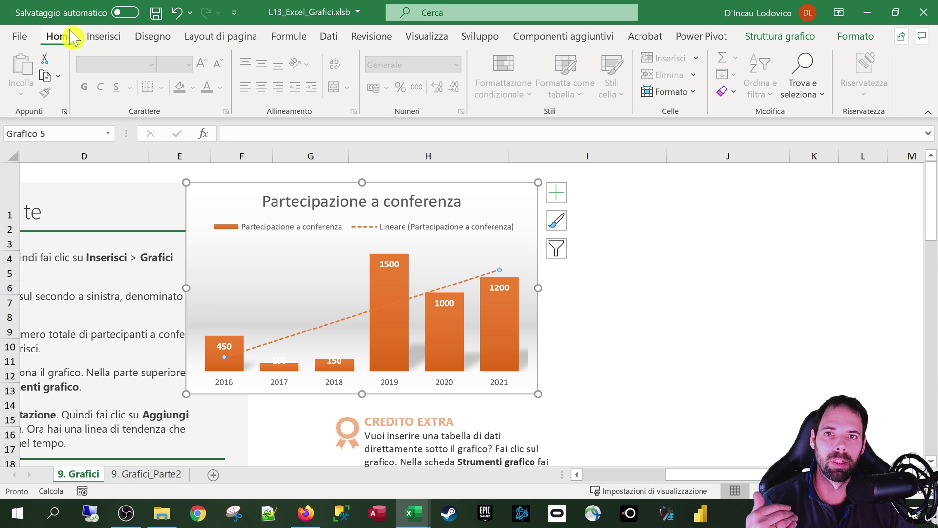
click(857, 38)
click(477, 76)
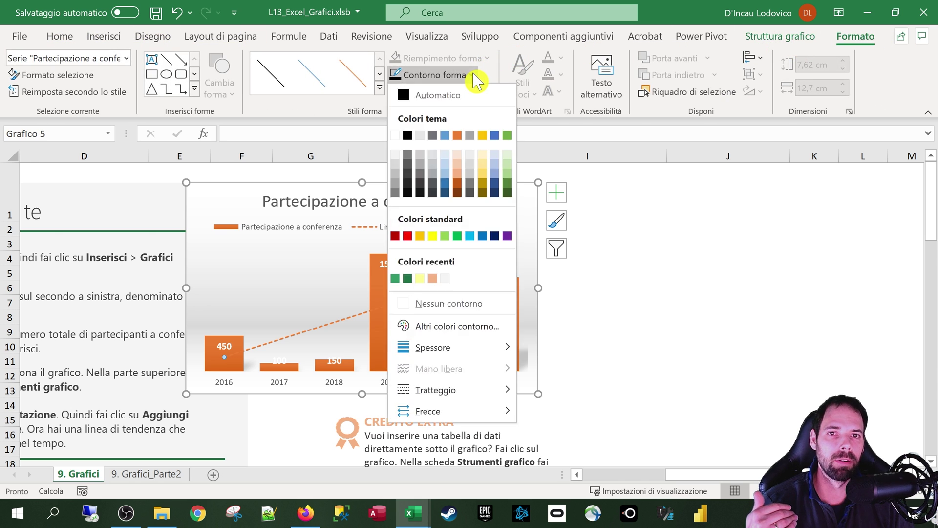
click(408, 136)
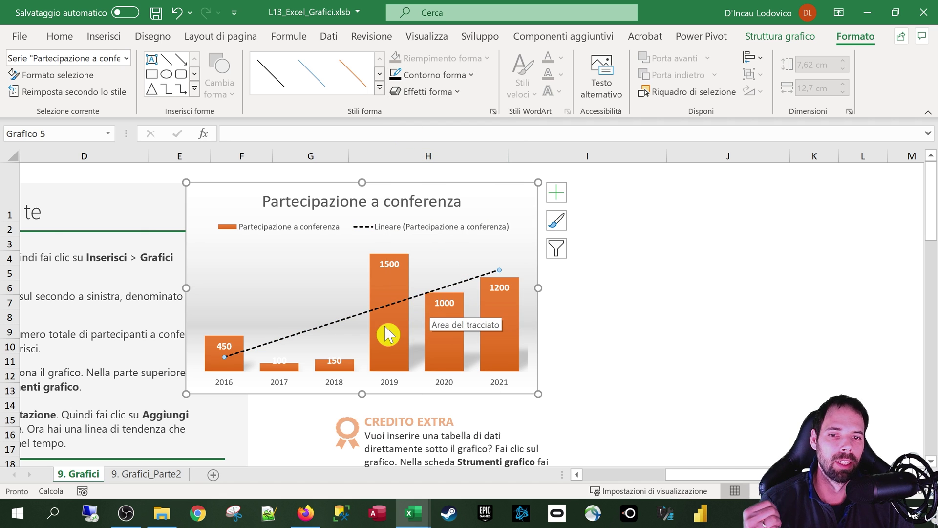
- Fill only the 2019 column with standard red, leaving the chart deselected
click(394, 359)
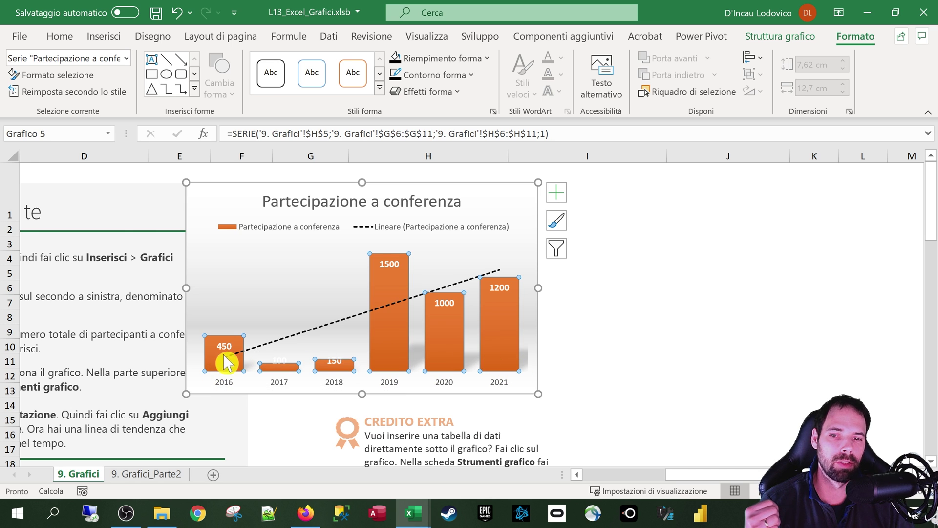
click(395, 339)
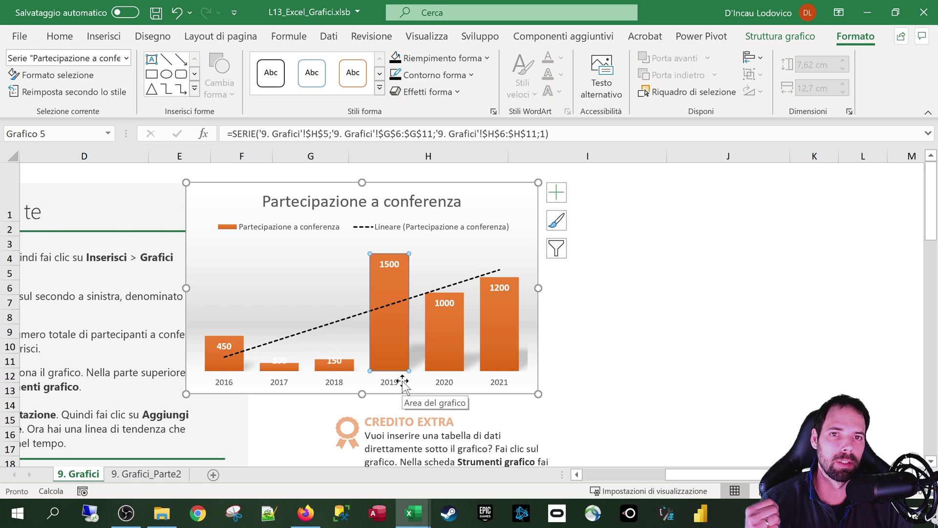
click(487, 59)
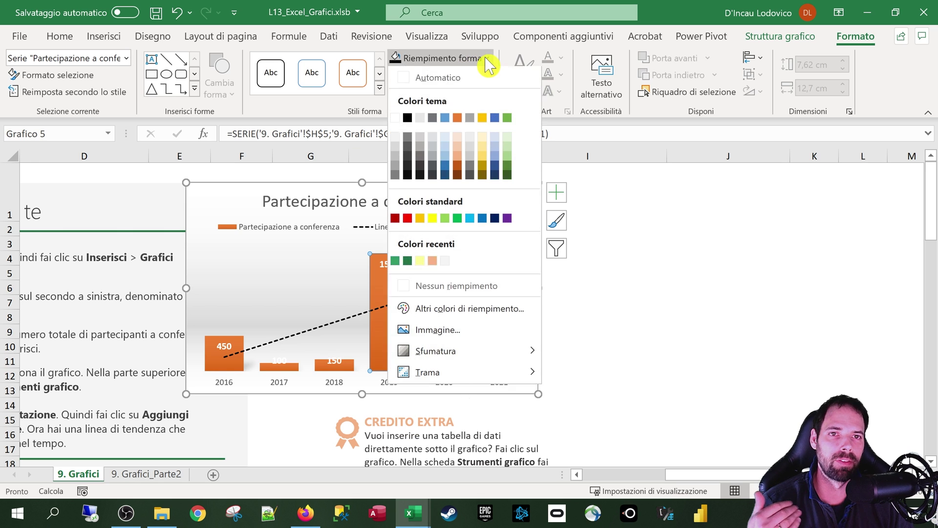
click(409, 219)
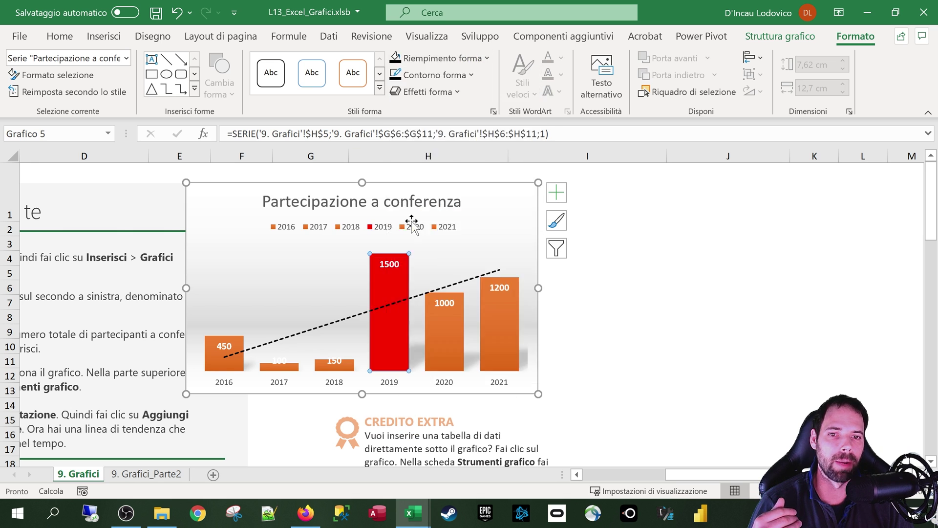
click(593, 315)
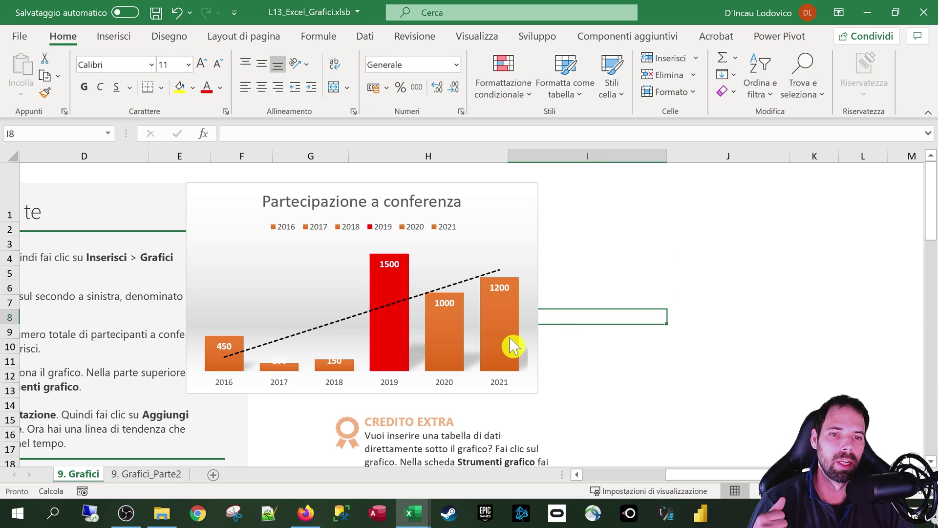
click(391, 336)
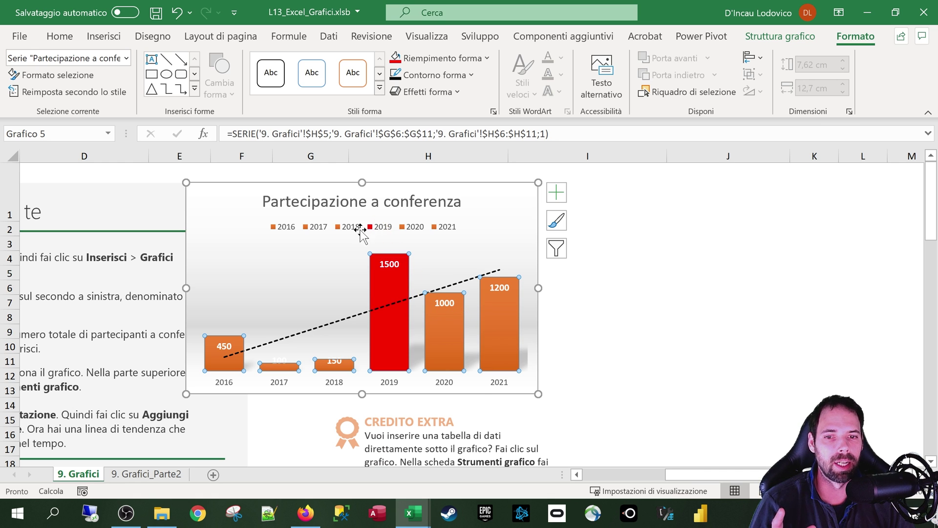
click(615, 303)
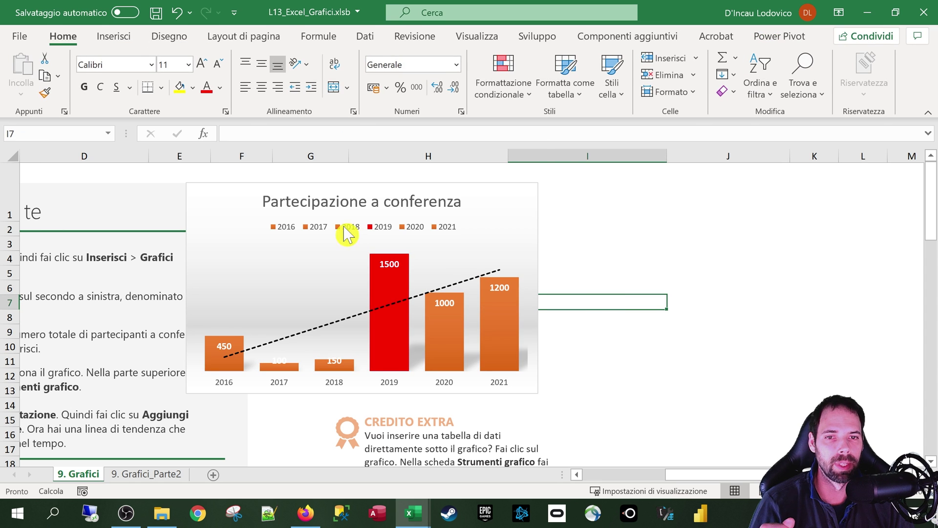
- Move the chart to the right so it uncovers the Anno column and part of the Partecipazione a conferenza column
drag(510, 194, 841, 184)
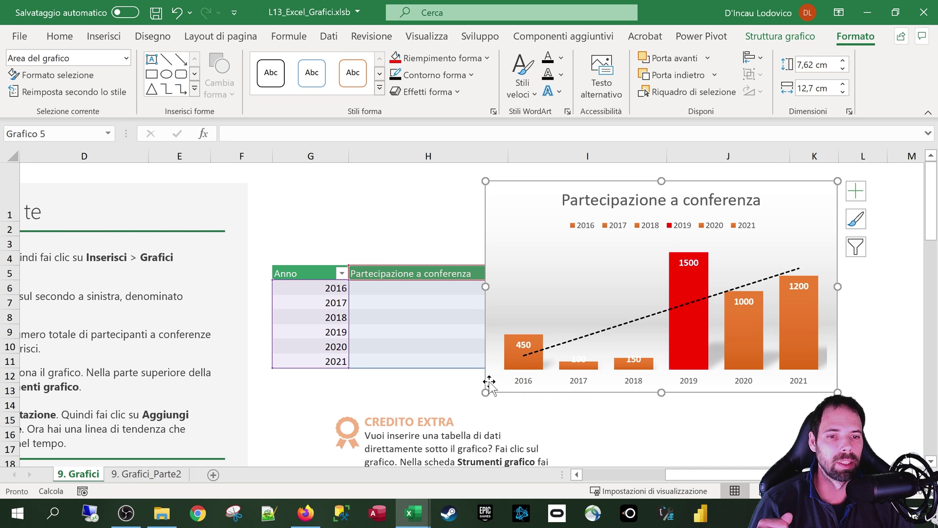
drag(517, 200, 494, 192)
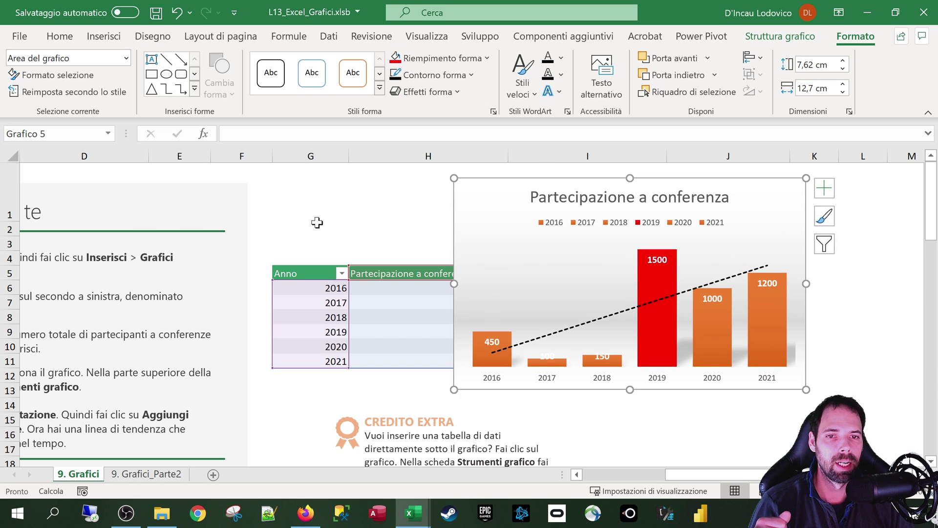
click(315, 225)
- Examine the sample combo chart of conference participation and food sales, including its secondary axis
scroll(369, 225, down, 6)
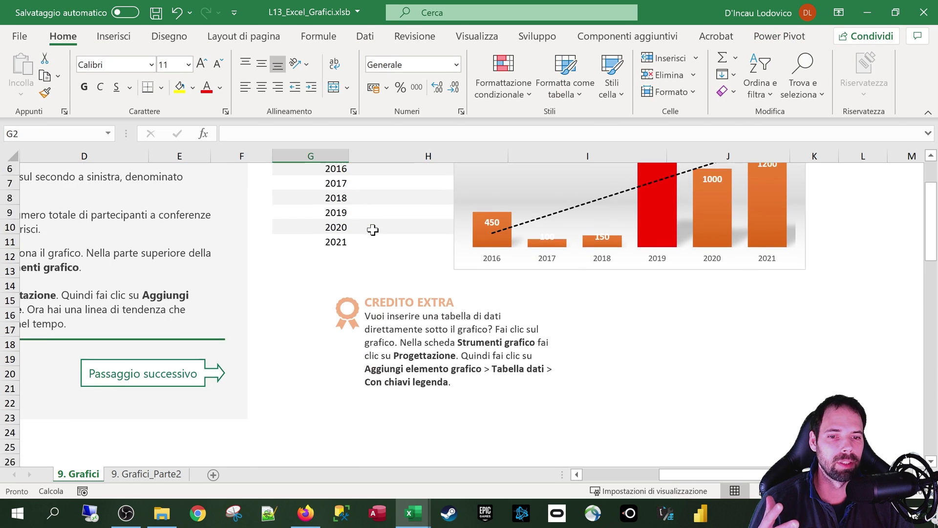
scroll(369, 226, down, 10)
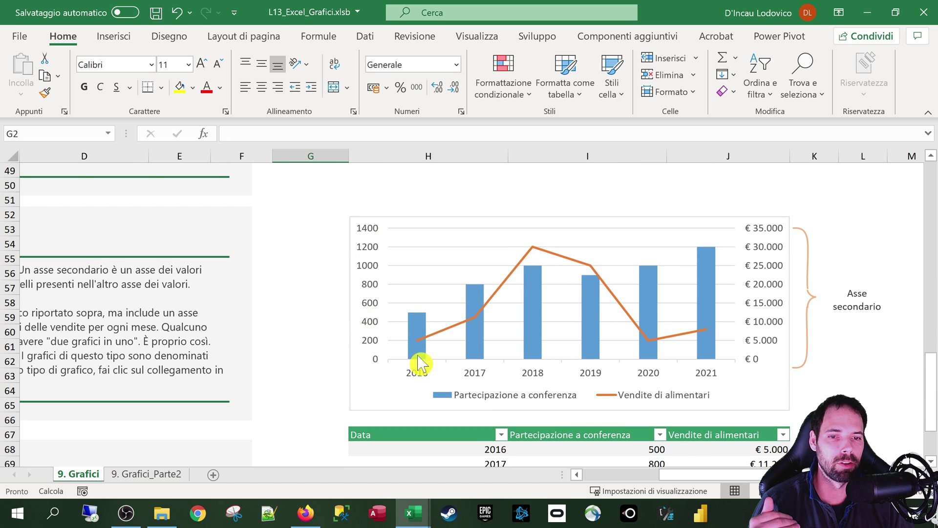
mouse_move(534, 352)
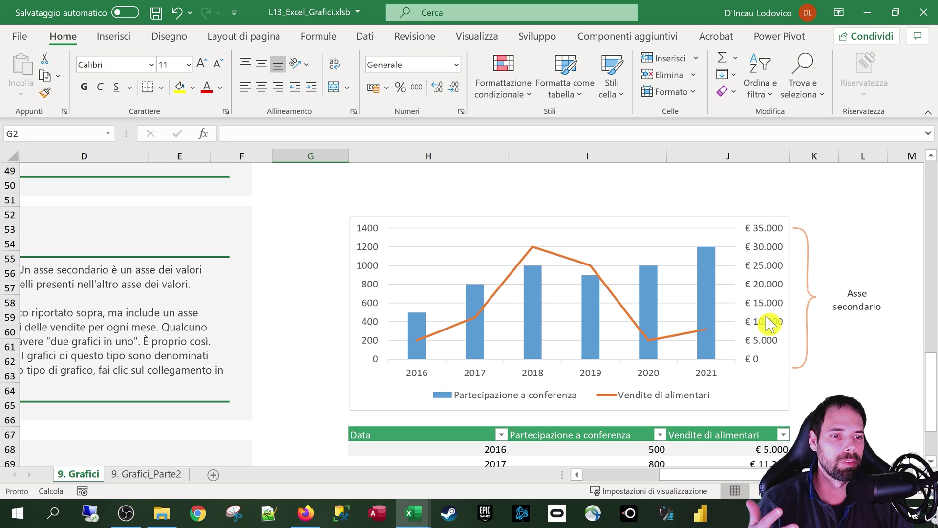
click(575, 264)
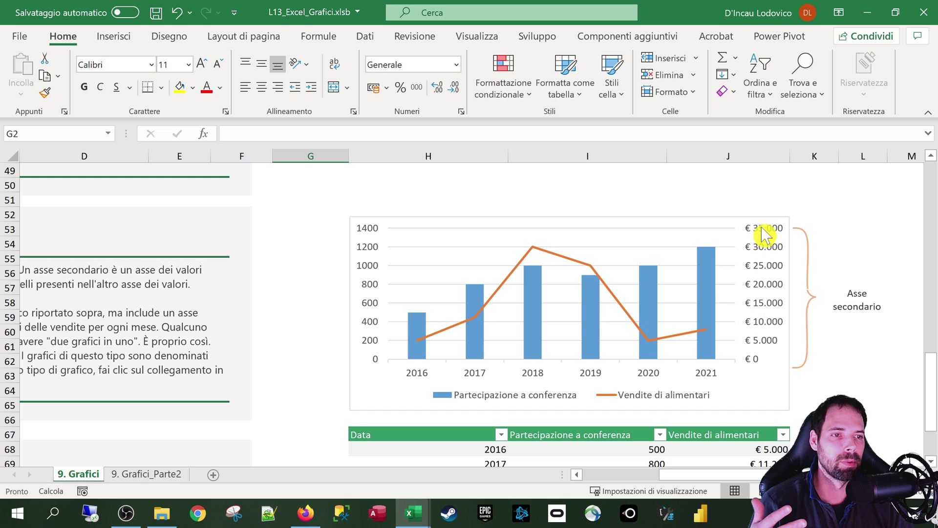
- Highlight the Data, Partecipazione a conferenza and Vendite di alimentari columns in turn in the combo chart's source table, rows 67 to 73
scroll(760, 329, down, 3)
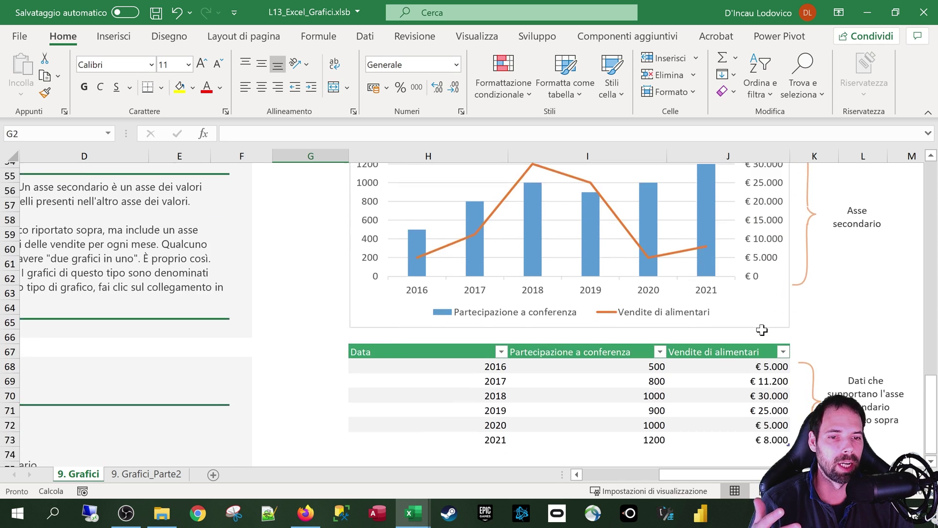
drag(445, 308, 436, 391)
click(600, 304)
drag(600, 304, 590, 388)
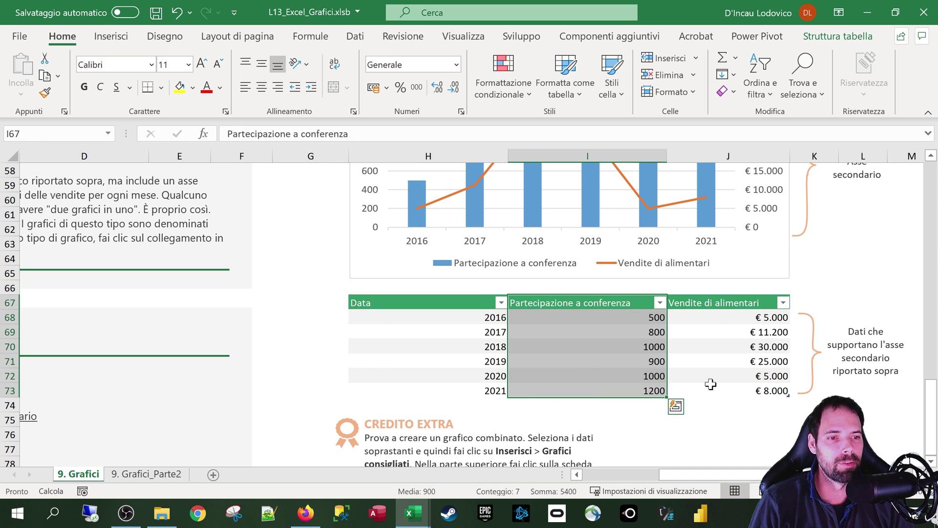
drag(717, 303, 716, 390)
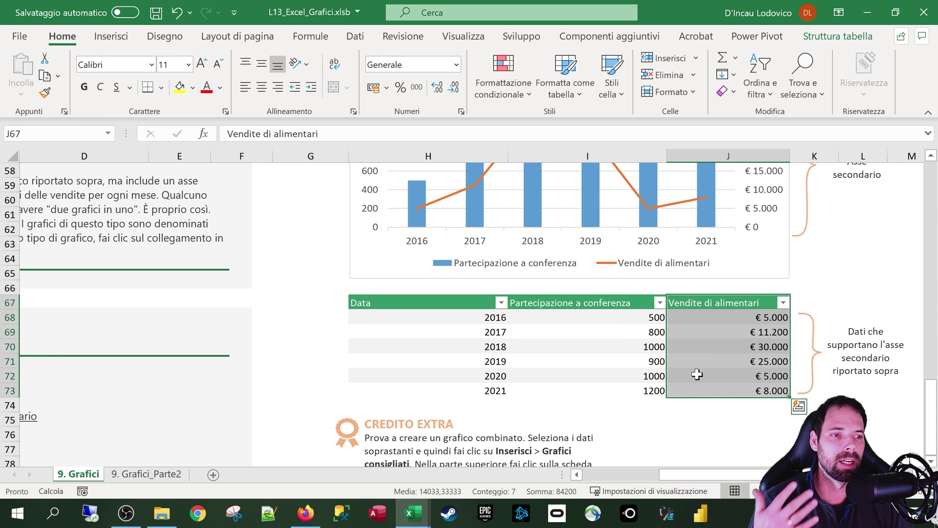
- Insert a 3D clustered column chart from the table in rows 67 to 73 and move it left, partly off the sample chart
scroll(684, 374, up, 2)
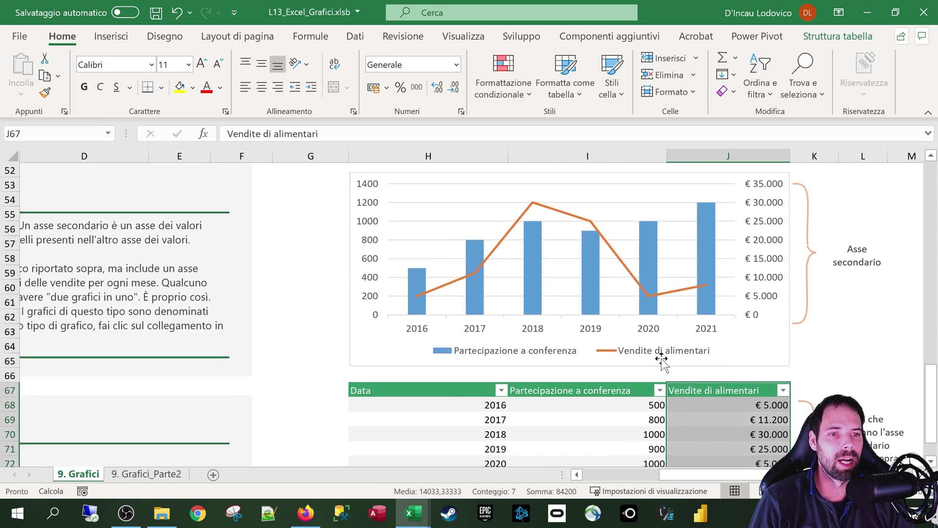
click(524, 421)
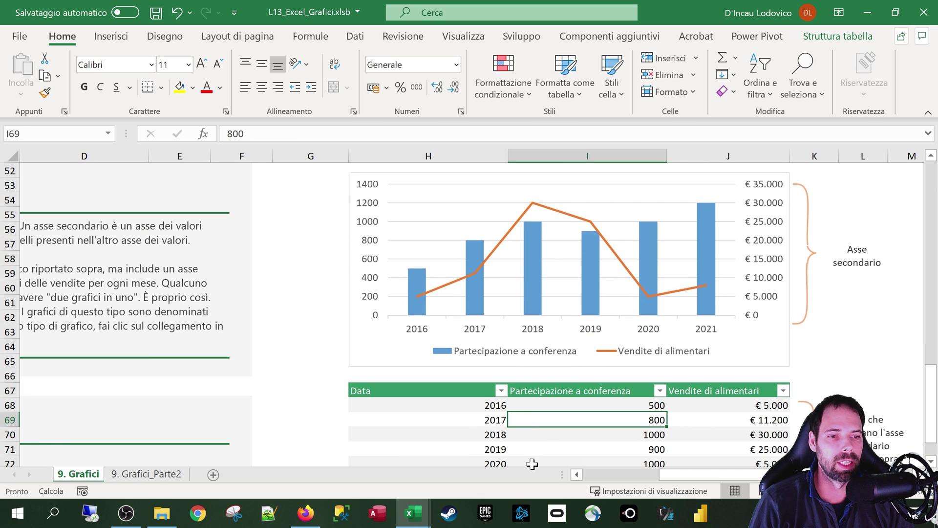
click(119, 41)
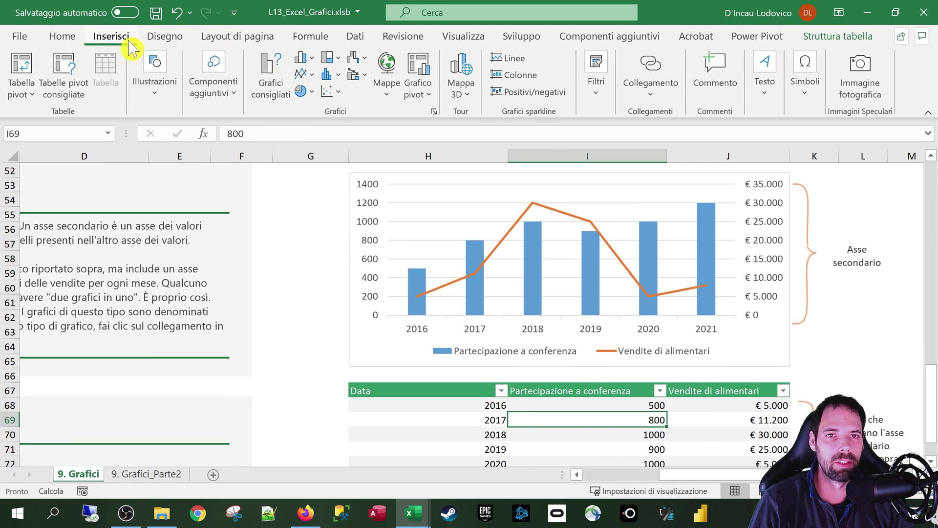
click(305, 64)
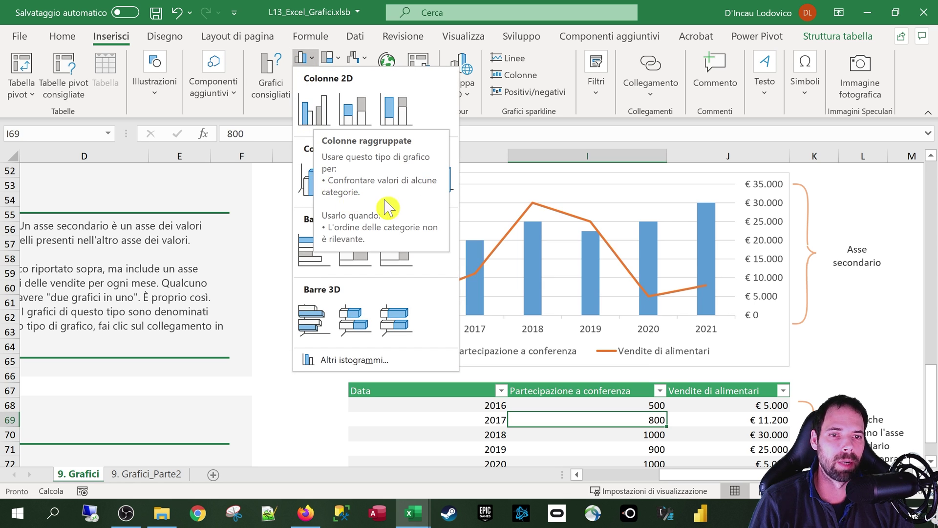
click(313, 185)
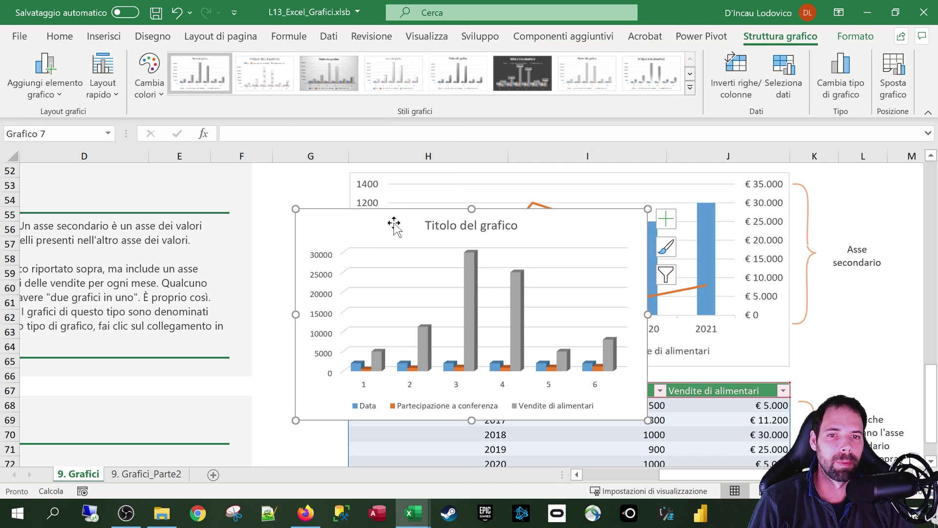
drag(392, 209, 179, 196)
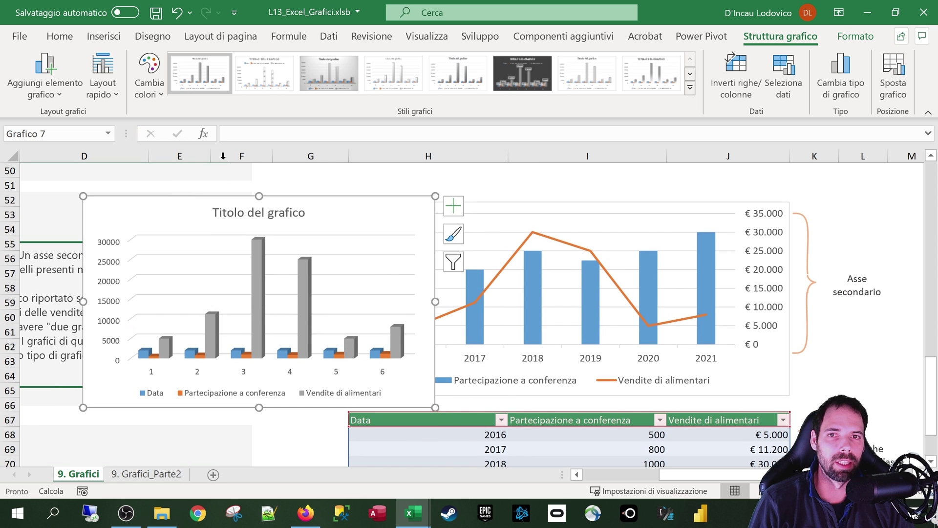
- Set the new chart's horizontal axis labels to the years in H68:H73 of the Data column
right_click(427, 209)
click(450, 259)
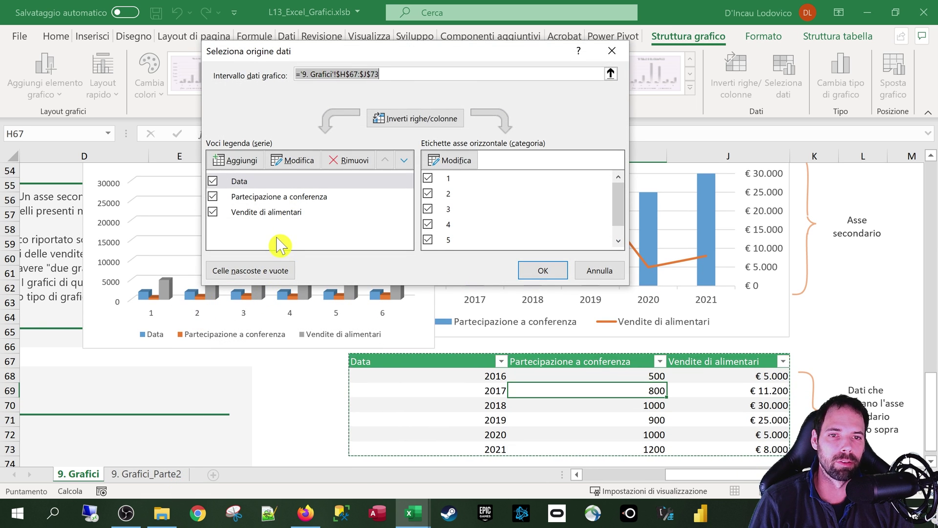
click(461, 162)
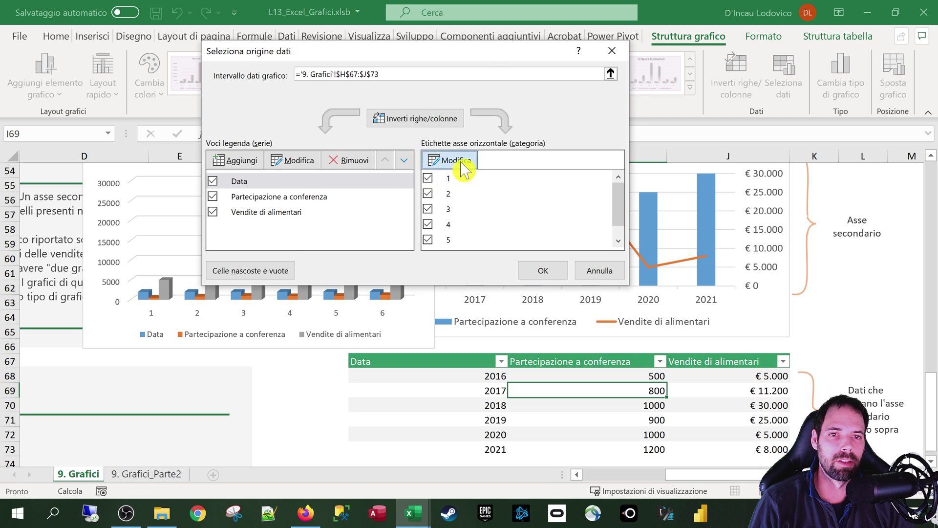
click(444, 169)
drag(456, 379, 452, 448)
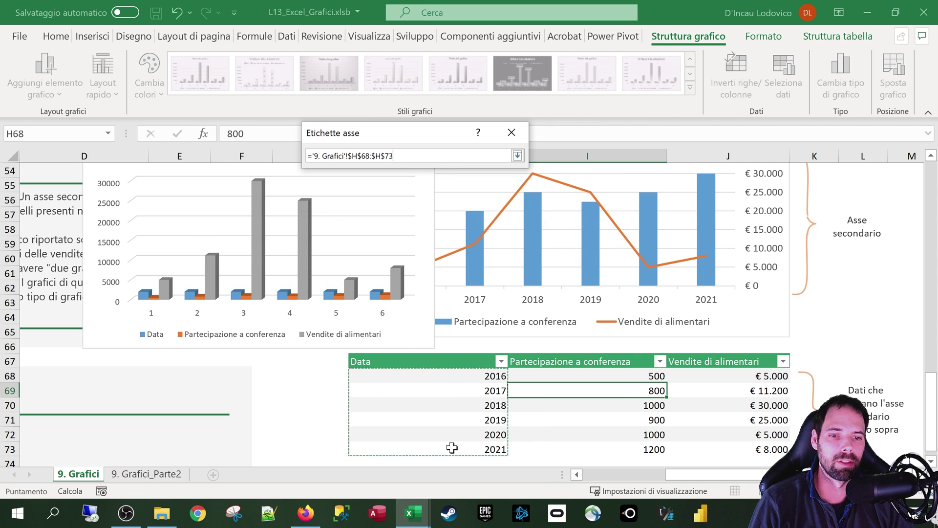
click(518, 155)
click(443, 190)
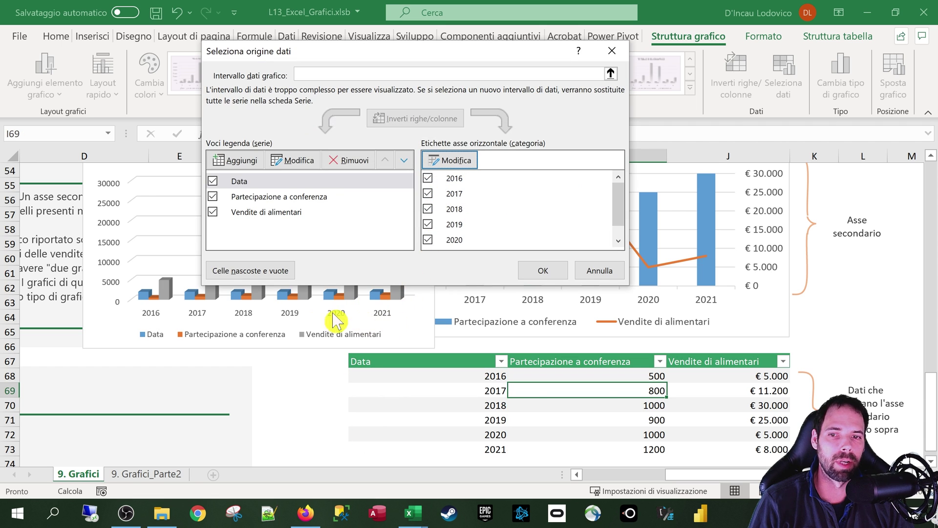
- Remove the Data series from the chart and move the chart slightly down to bring its title into view
click(252, 182)
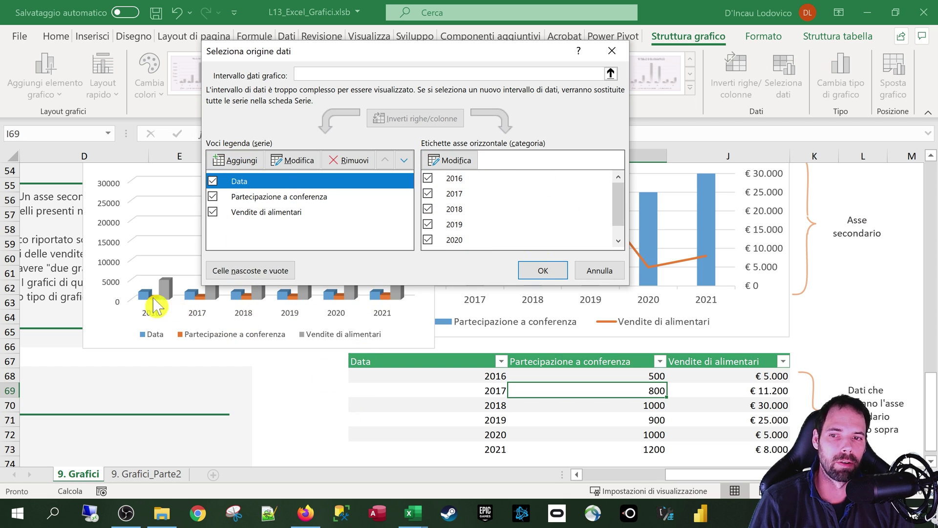
click(355, 162)
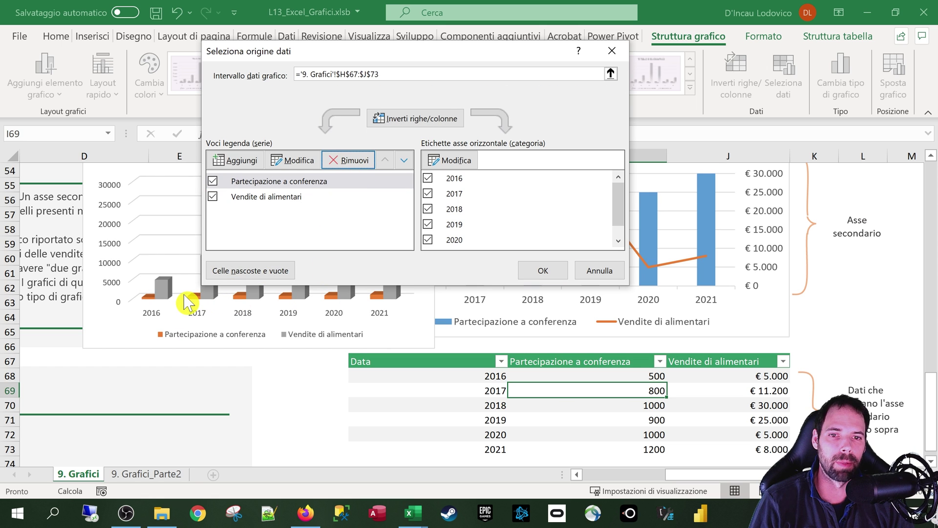
click(538, 277)
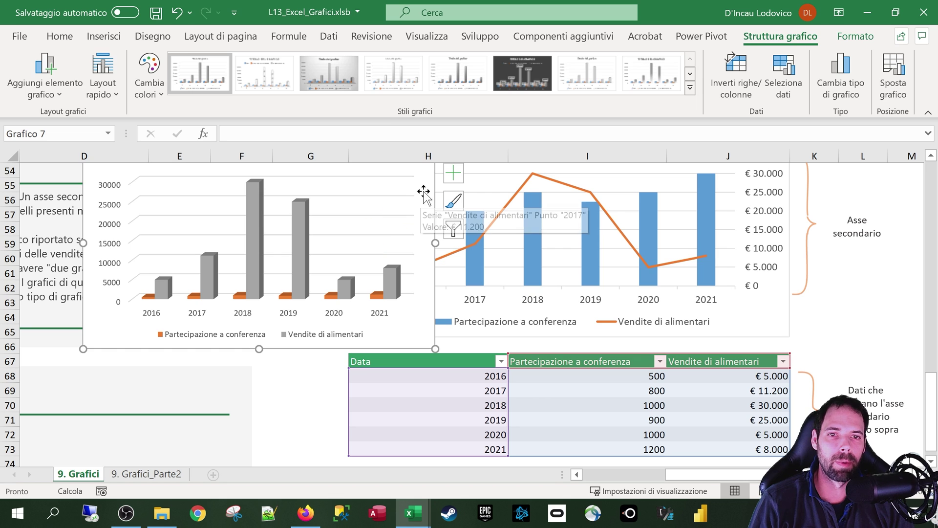
drag(430, 191, 425, 233)
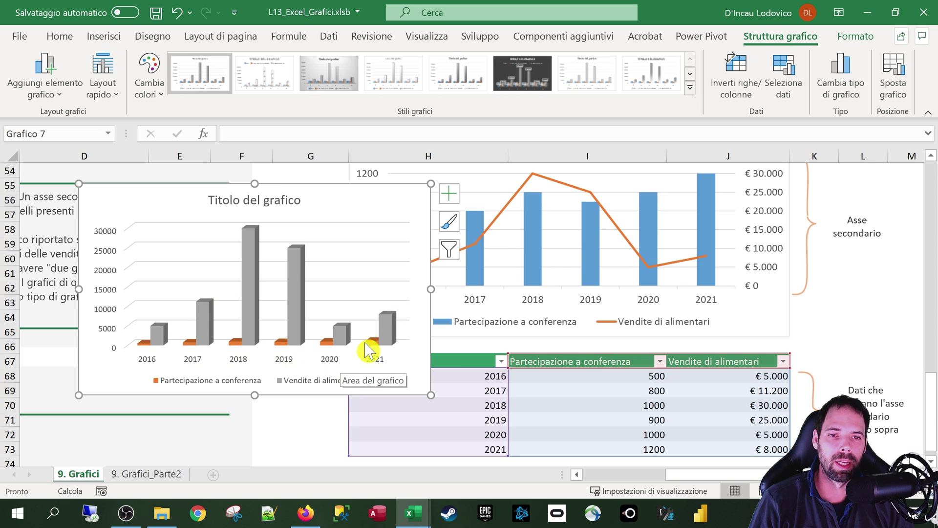
mouse_move(299, 259)
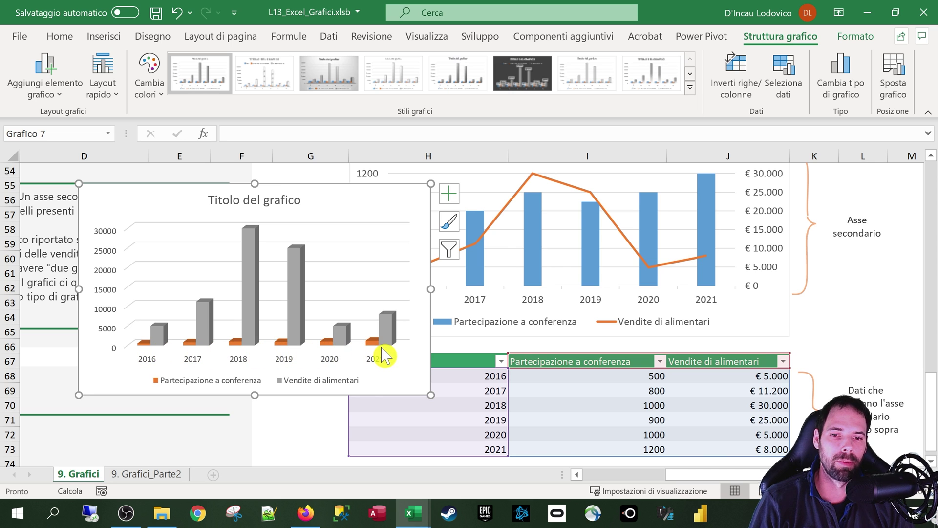
mouse_move(374, 351)
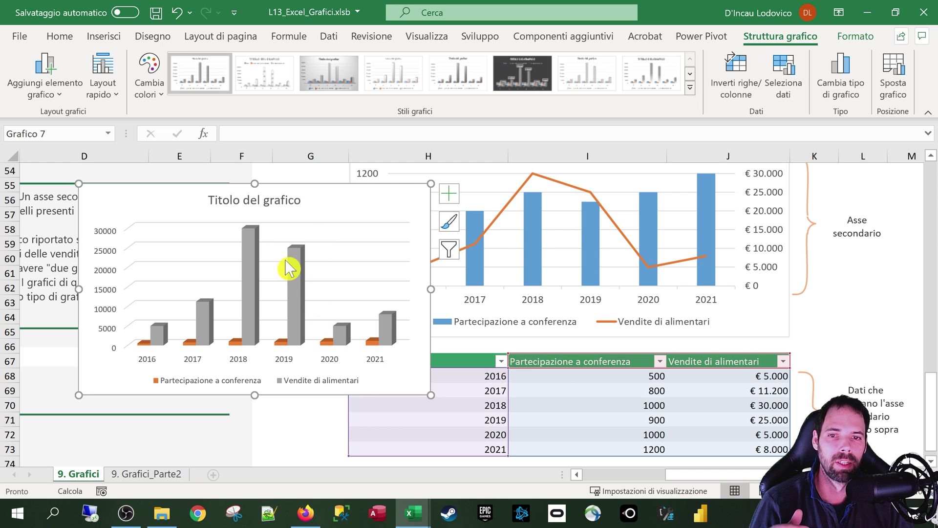
right_click(333, 199)
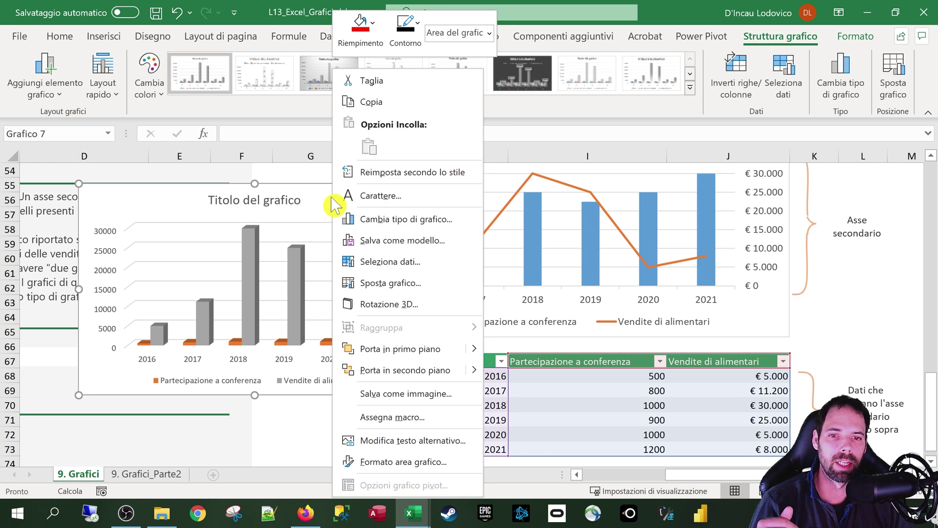
click(373, 222)
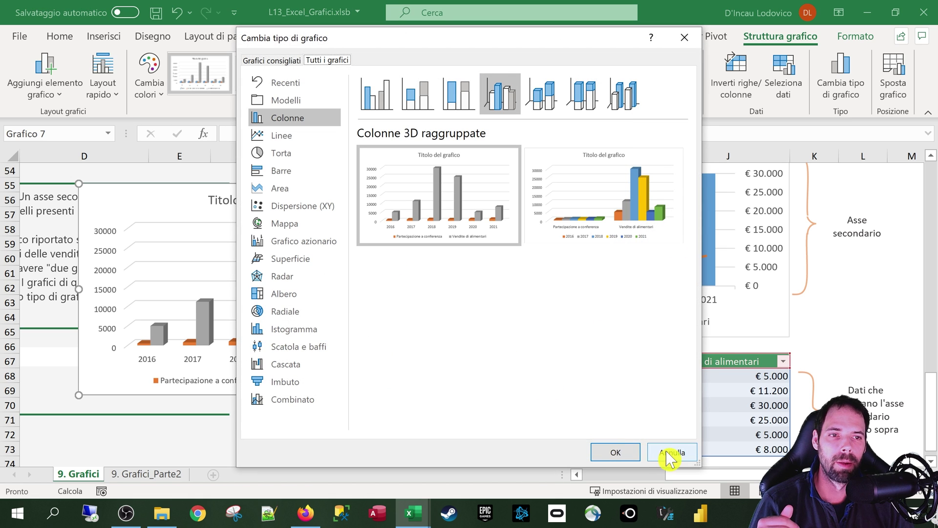
click(295, 405)
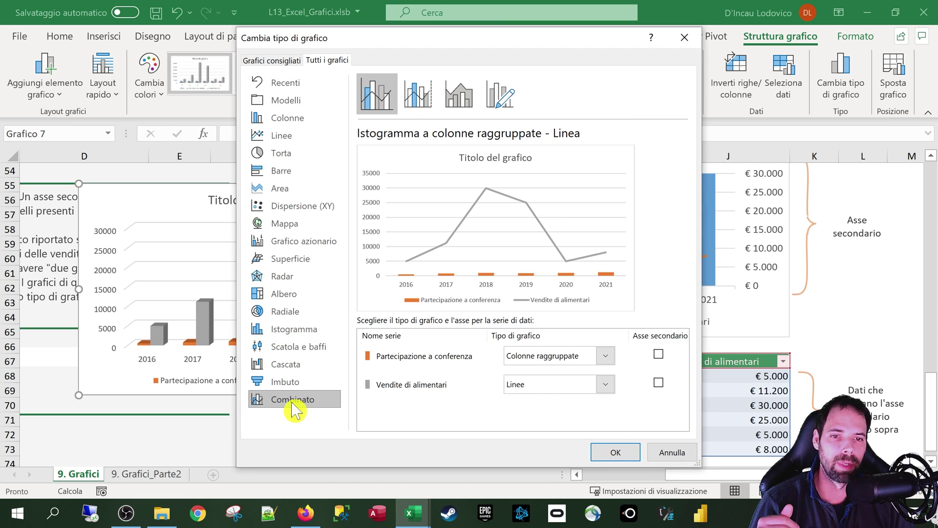
click(681, 451)
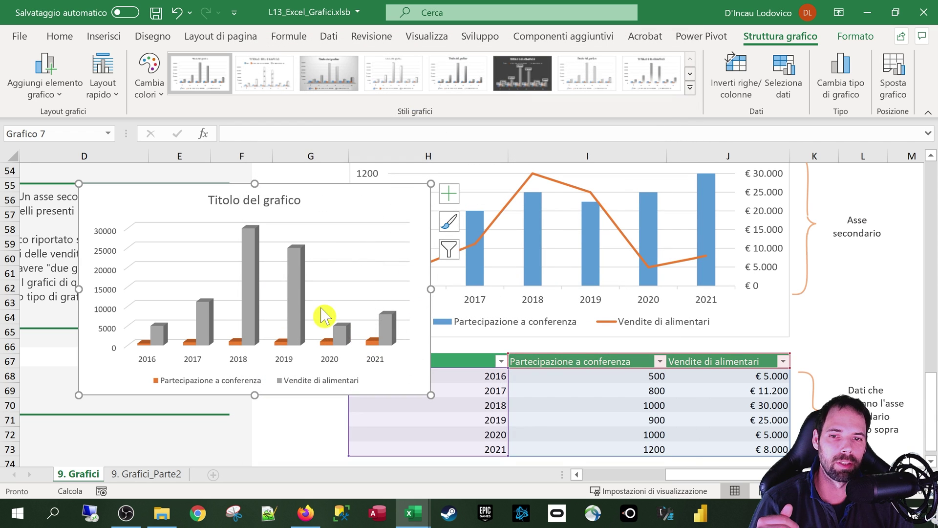
click(299, 302)
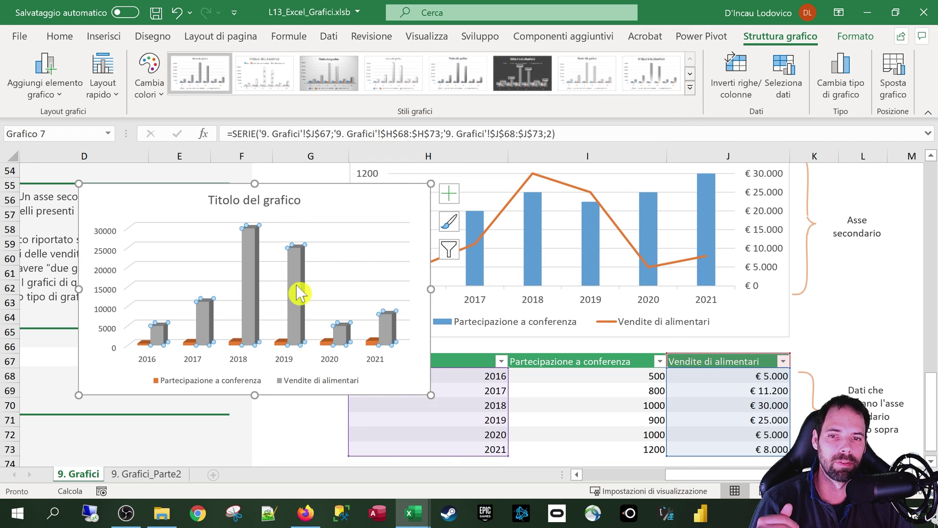
right_click(300, 294)
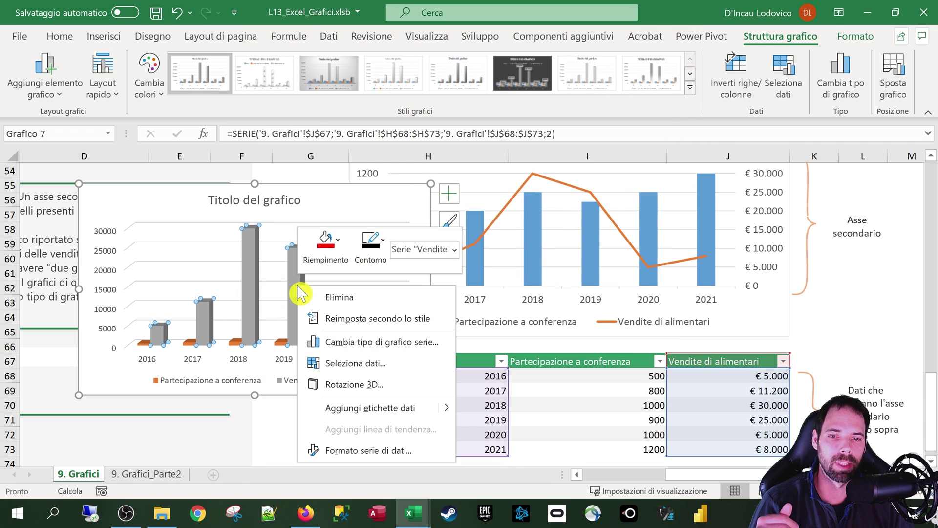
click(356, 455)
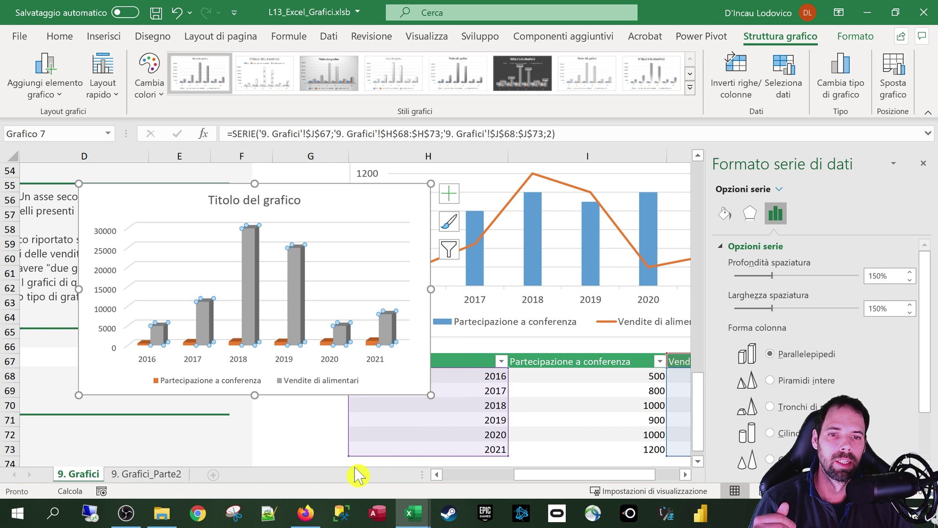
click(923, 165)
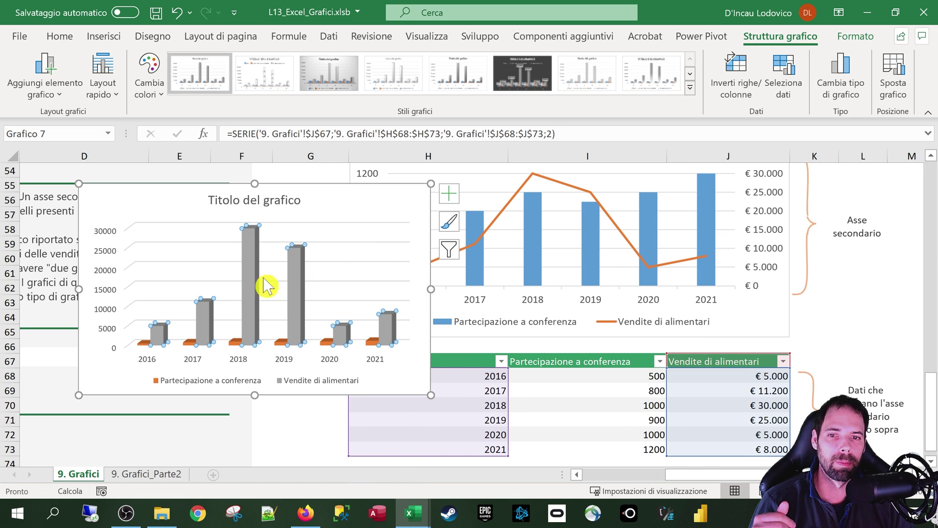
- Switch the 3D chart to a custom 2D combo type, with the Vendite di alimentari series shown as Linee
right_click(247, 296)
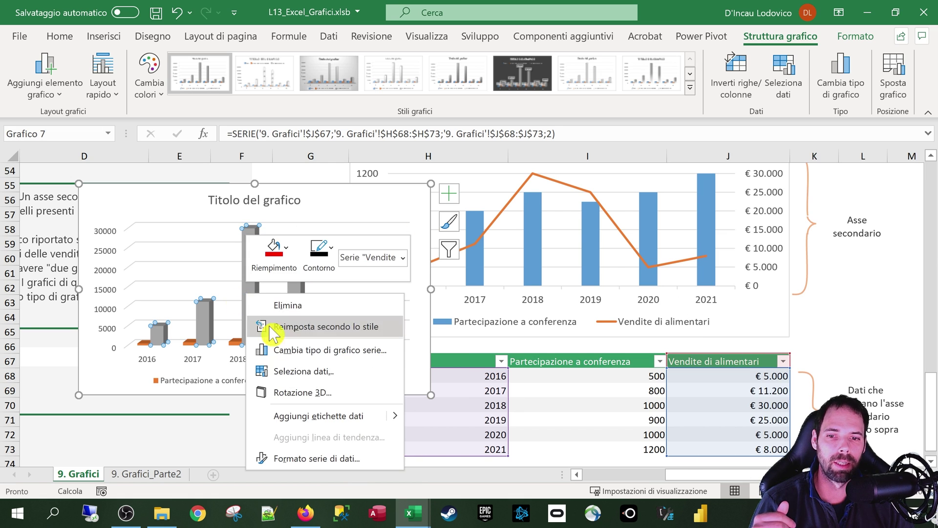
click(333, 364)
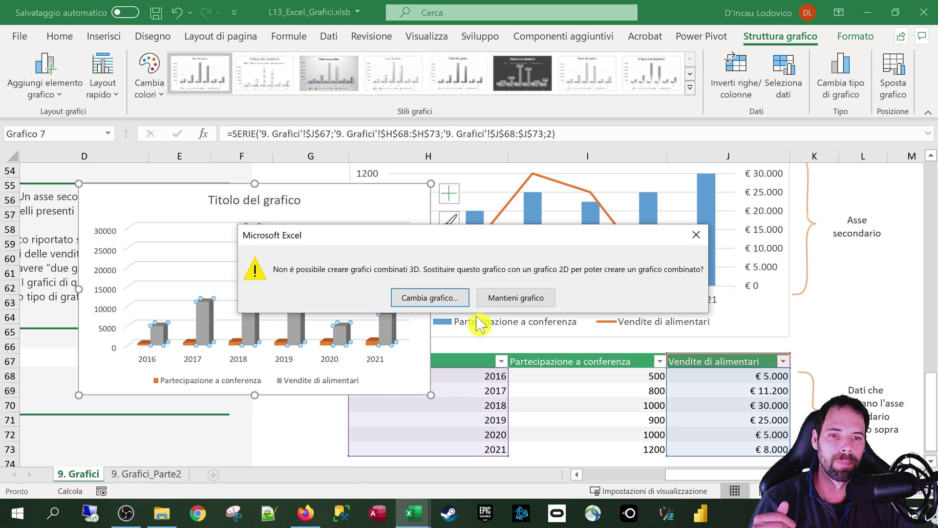
click(442, 299)
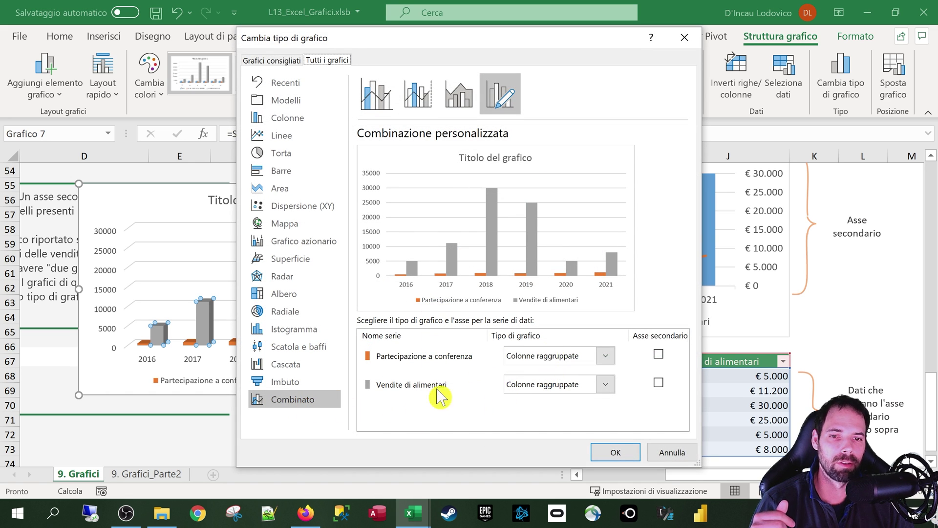
click(406, 360)
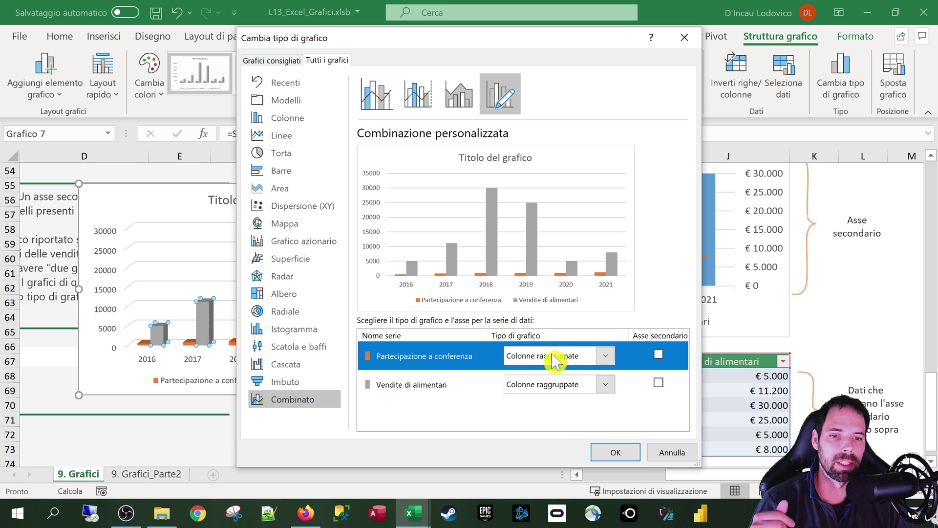
click(604, 361)
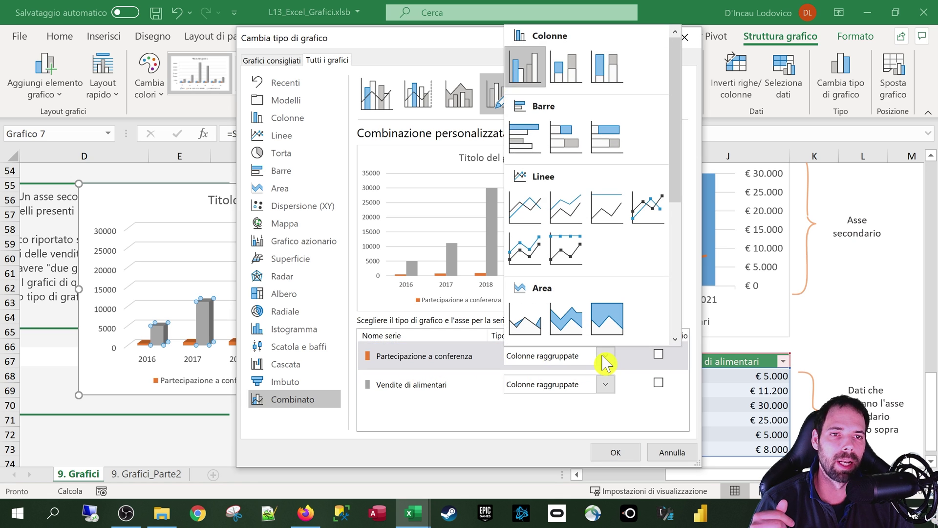
click(420, 384)
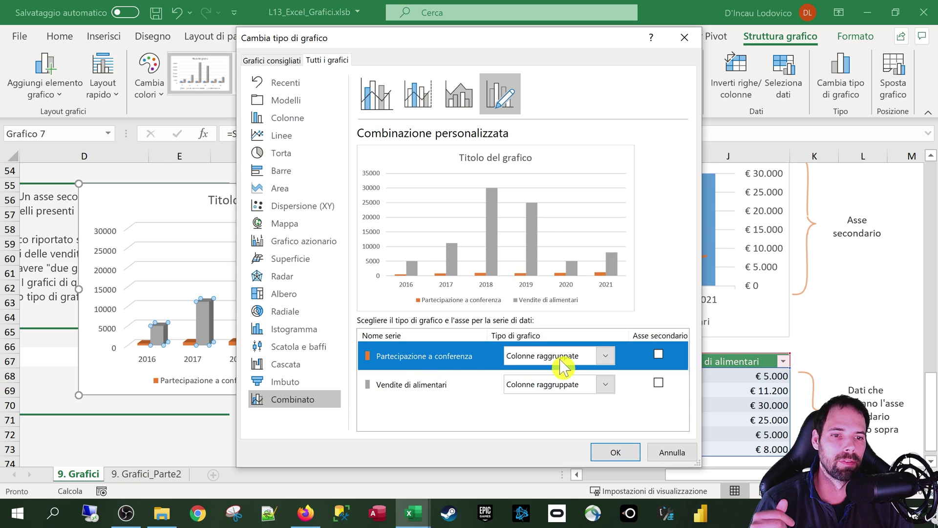
click(446, 386)
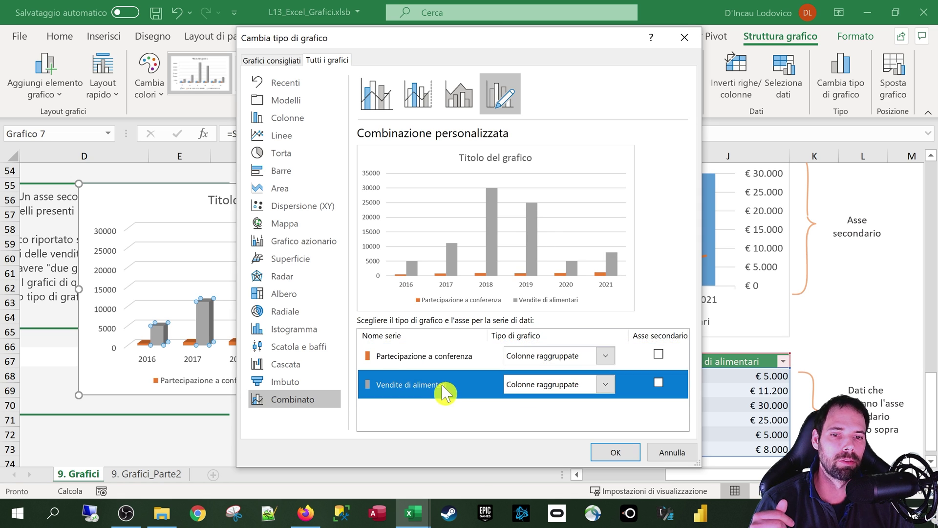
click(542, 387)
click(525, 240)
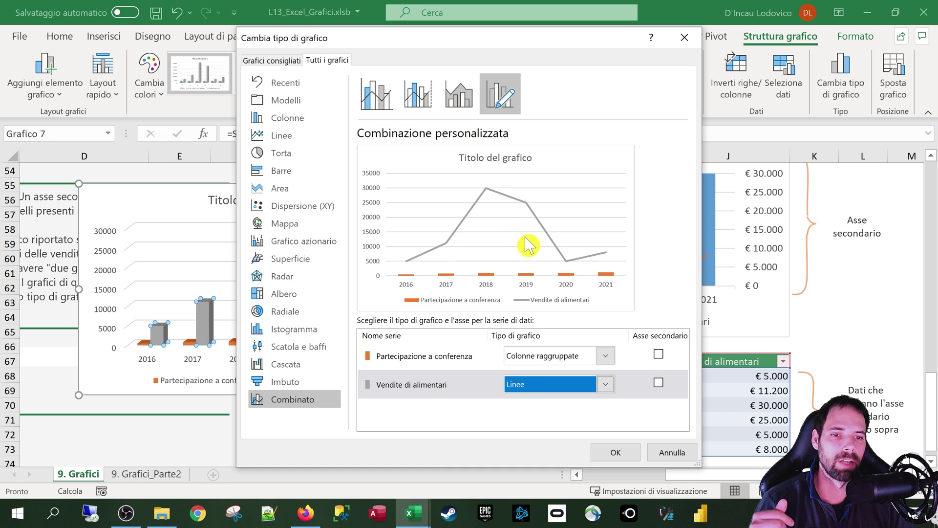
- Plot the Vendite di alimentari series on the secondary axis of the custom combination
click(421, 395)
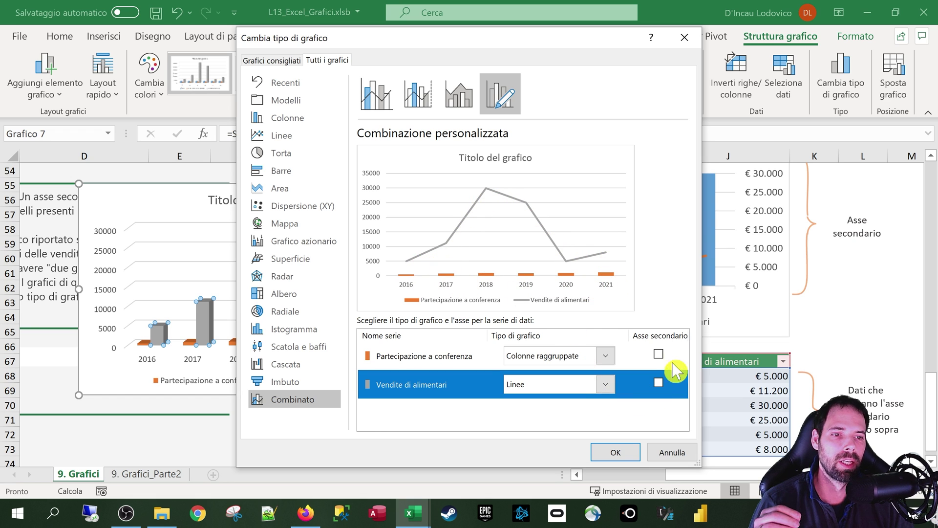
click(659, 383)
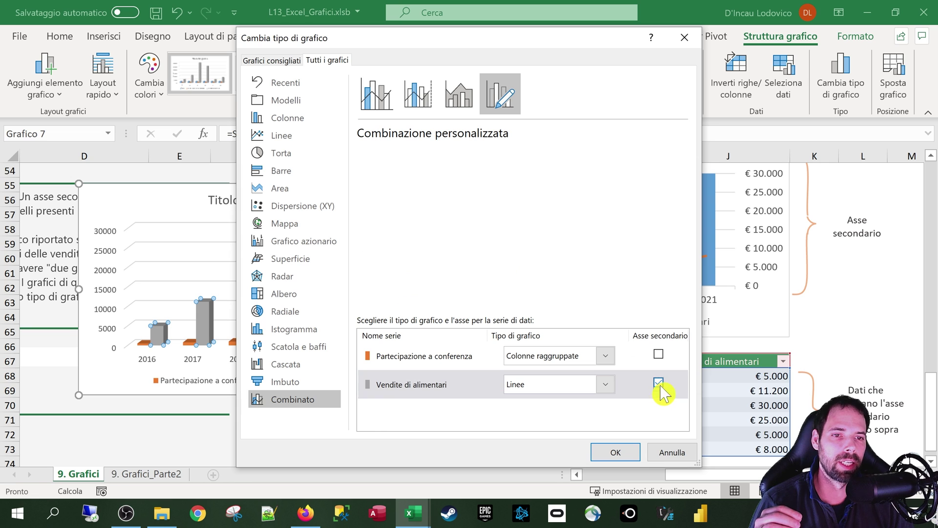
click(395, 392)
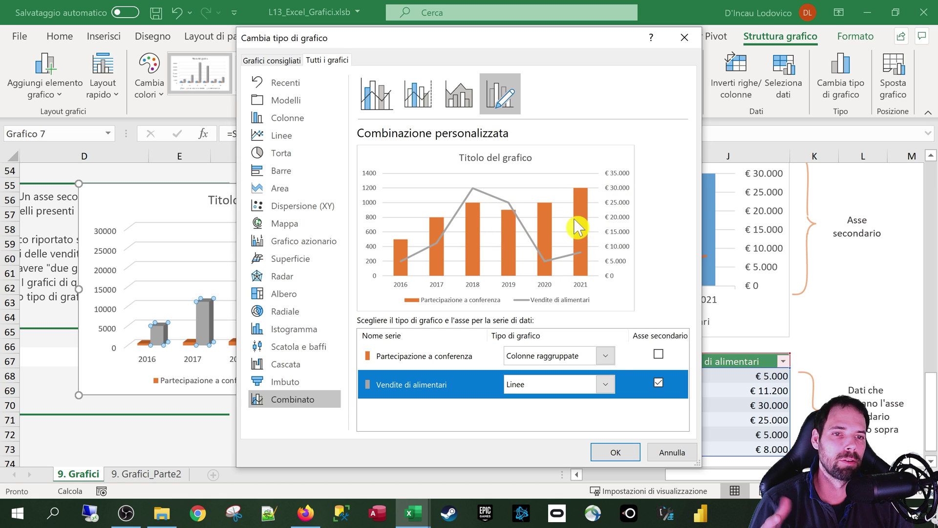
- Apply the custom combination and set the Partecipazione a conferenza series to Colonne raggruppate
click(615, 451)
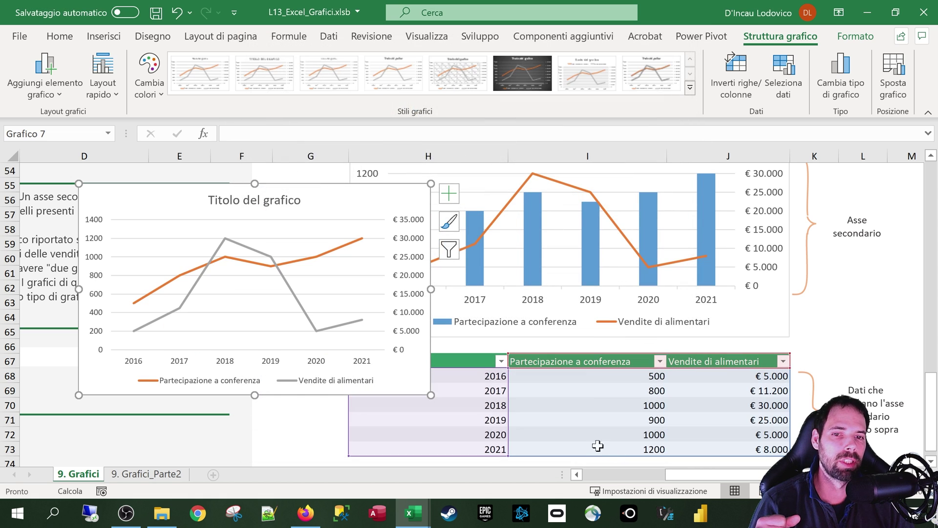
click(299, 266)
right_click(299, 266)
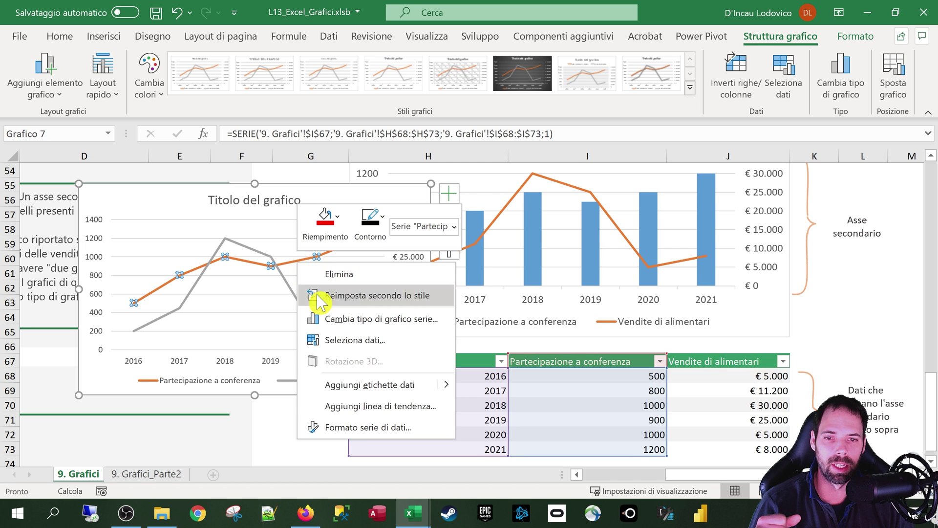
click(361, 319)
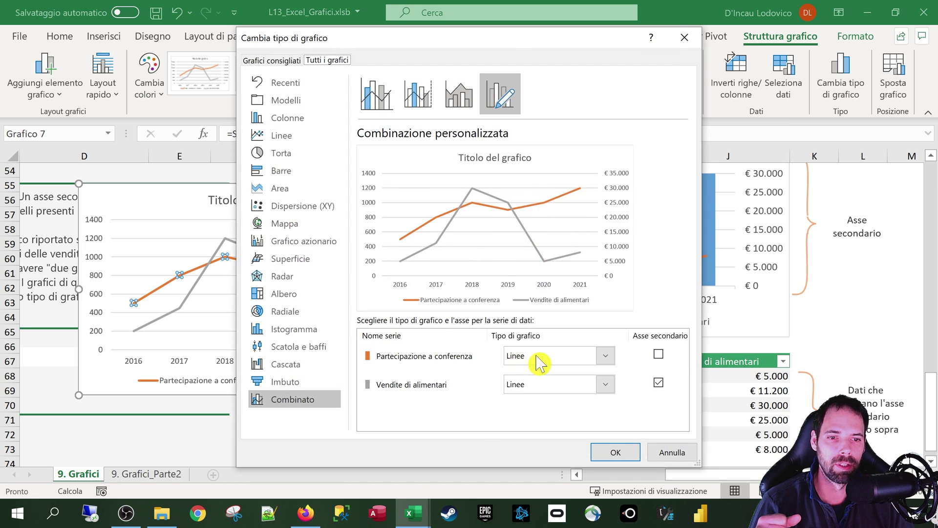
click(538, 362)
click(524, 67)
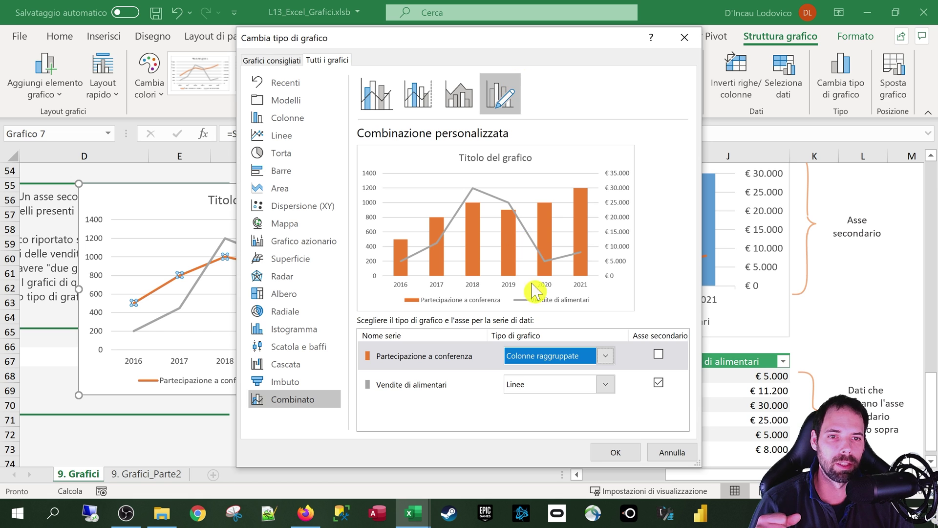
click(617, 458)
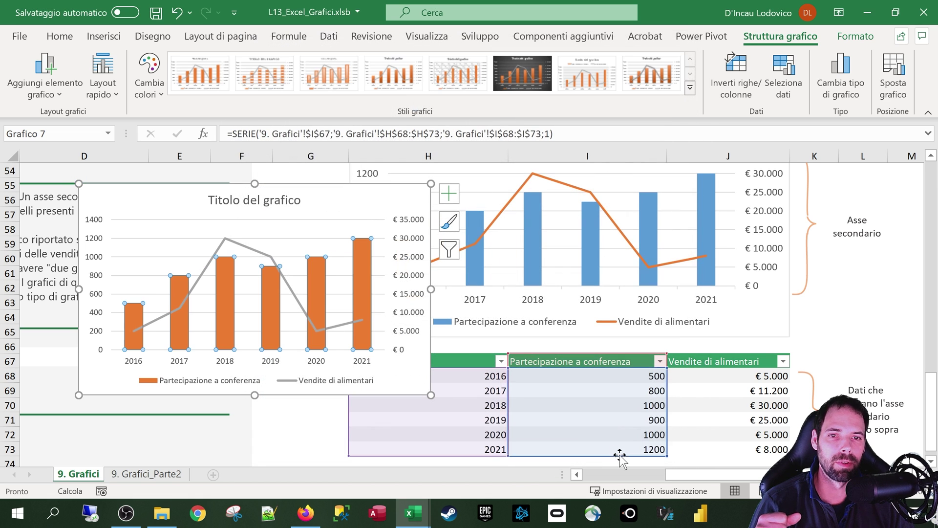
- Fill the Partecipazione a conferenza columns of the new combo chart with dark blue and outline them in red
click(366, 193)
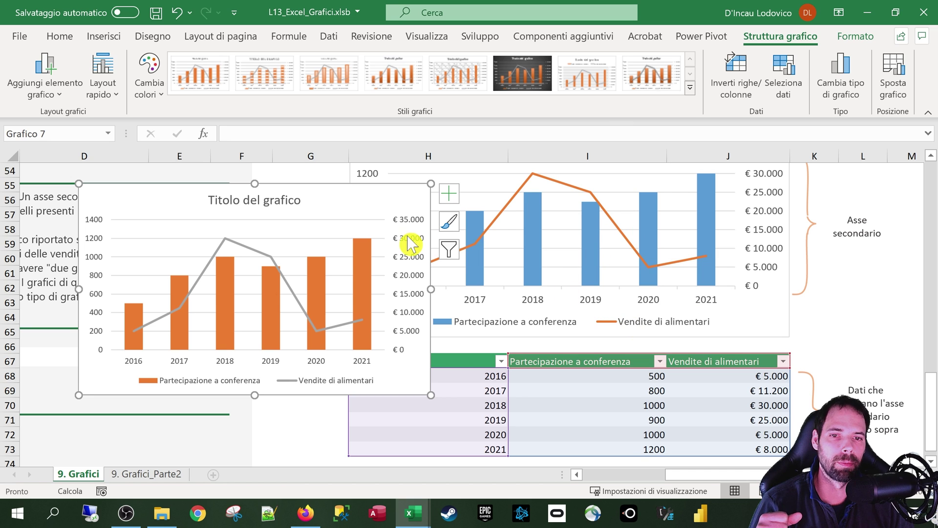
click(342, 326)
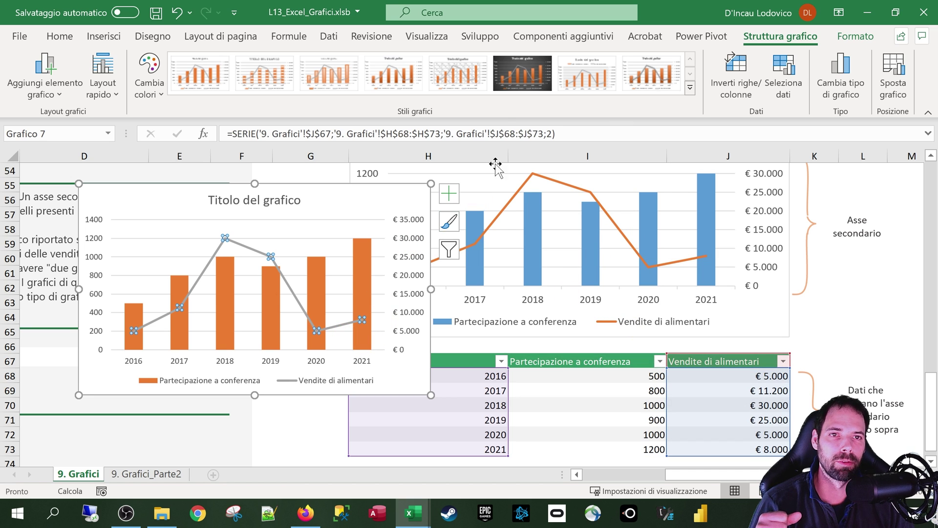
click(362, 293)
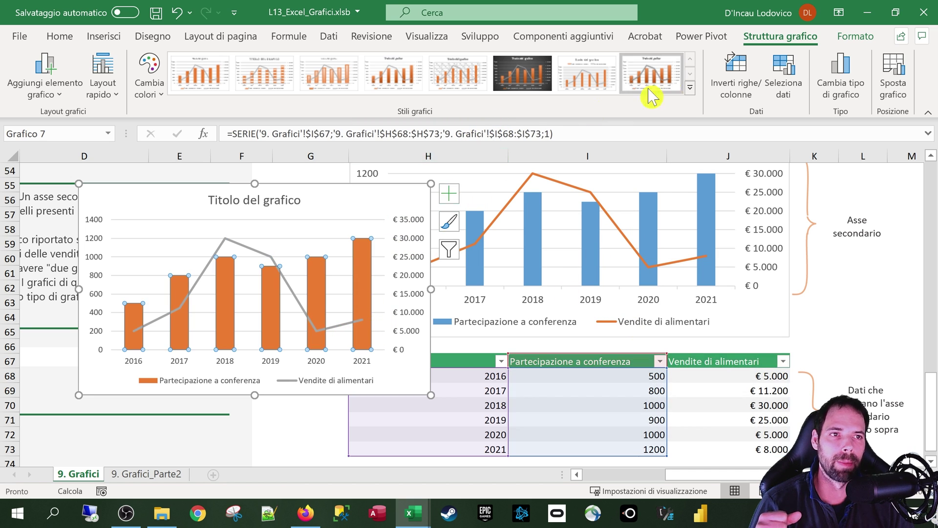
click(856, 37)
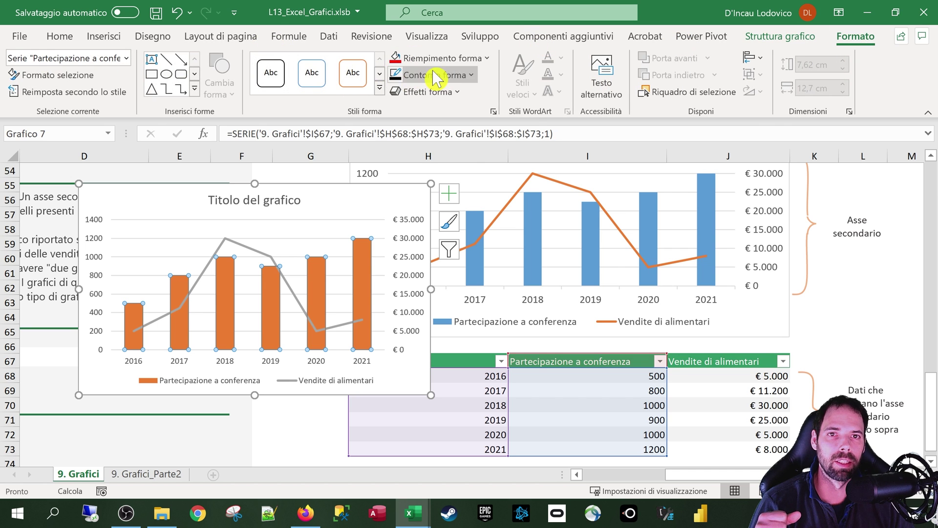
click(431, 58)
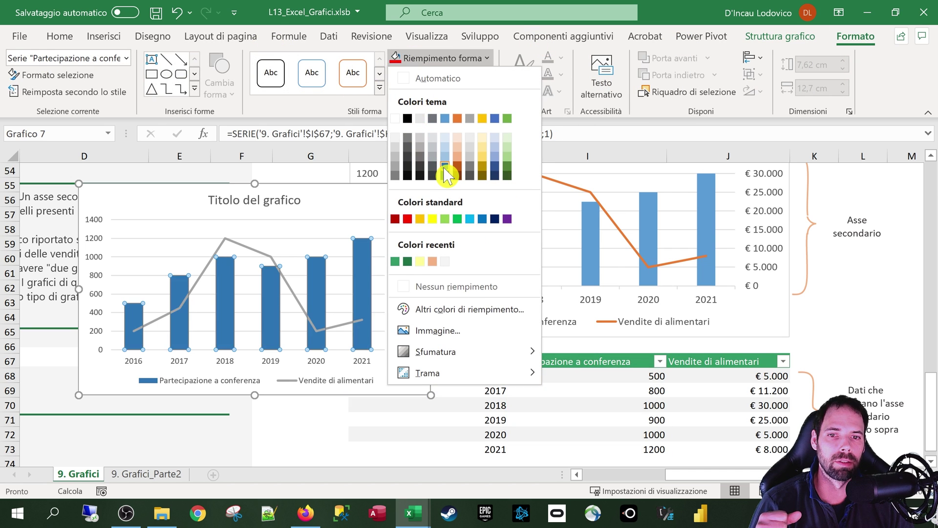
click(444, 167)
click(435, 75)
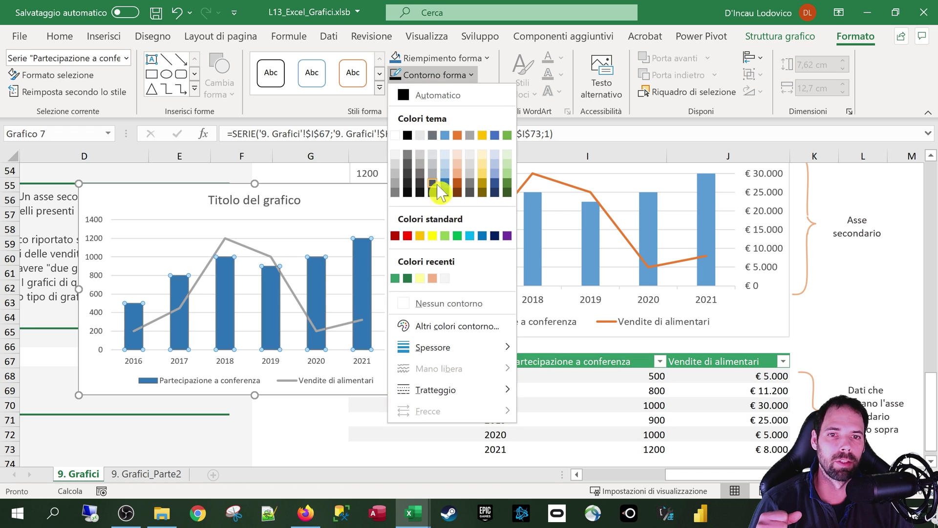
click(406, 241)
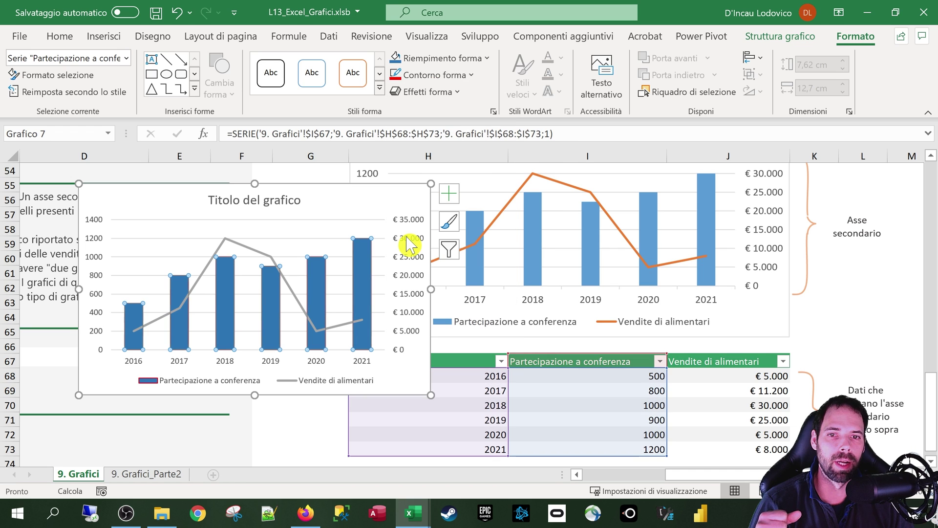
click(342, 183)
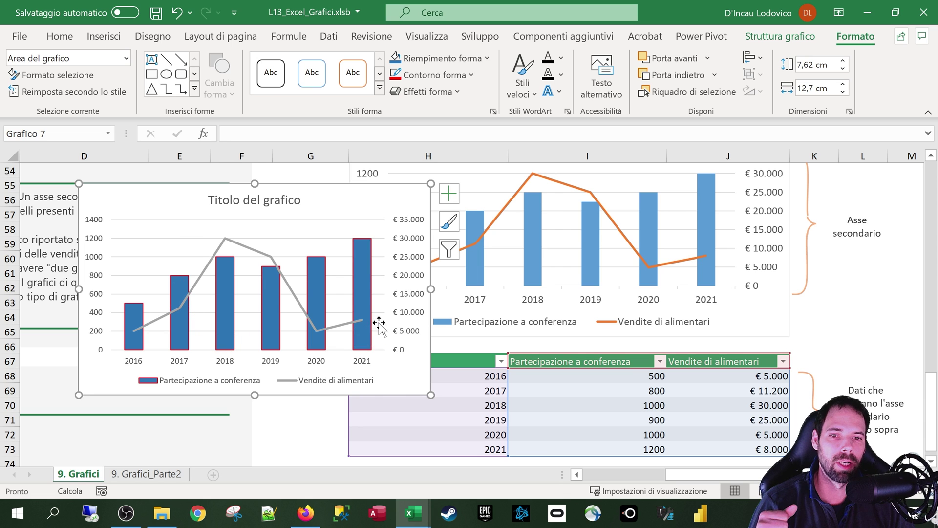
click(367, 308)
- Change the whole combo chart to the Colonne 3D raggruppate type with the years as categories
click(323, 204)
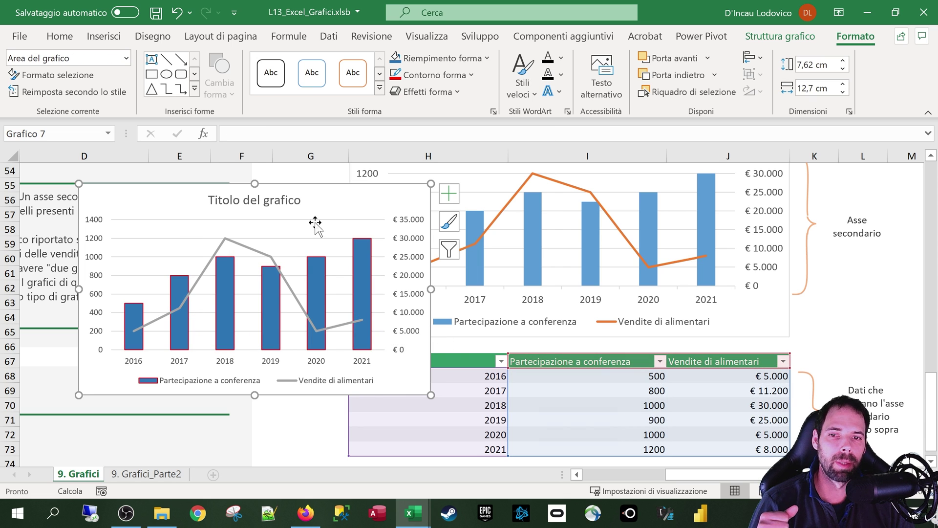
right_click(319, 187)
click(371, 218)
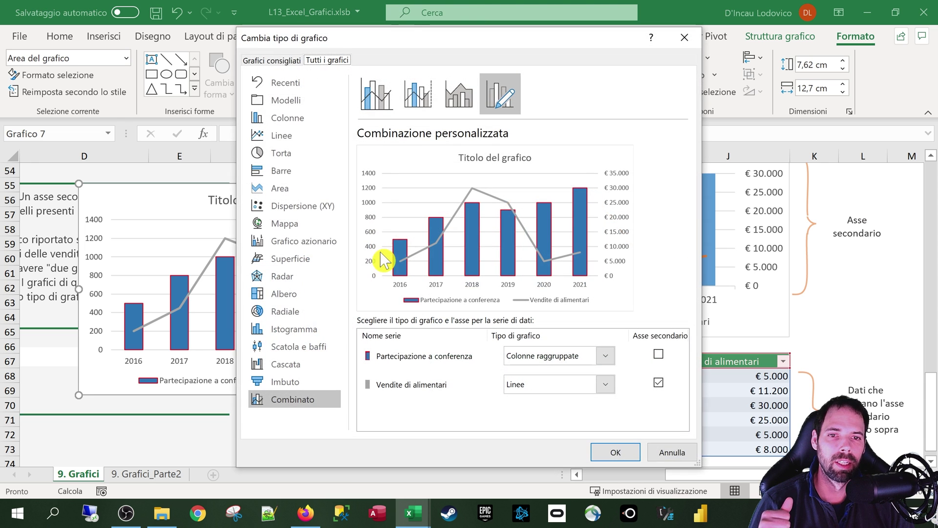
click(291, 119)
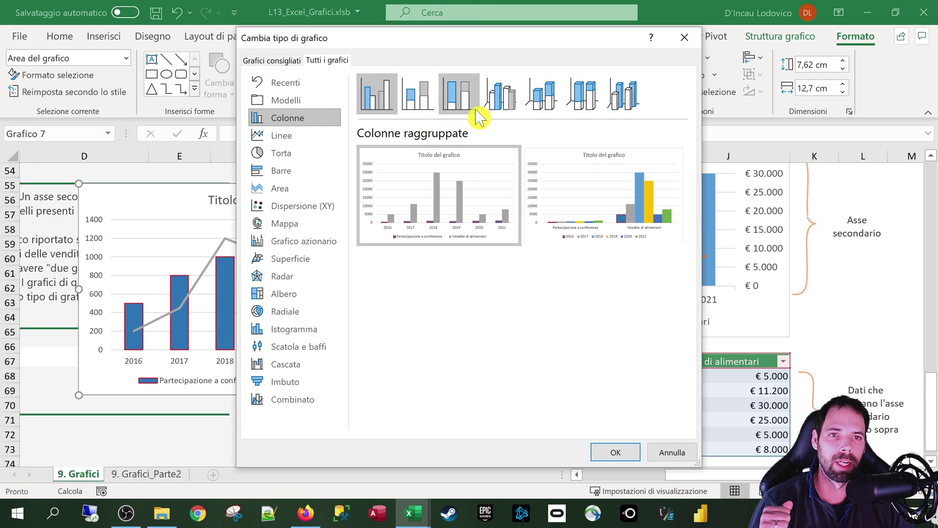
click(501, 94)
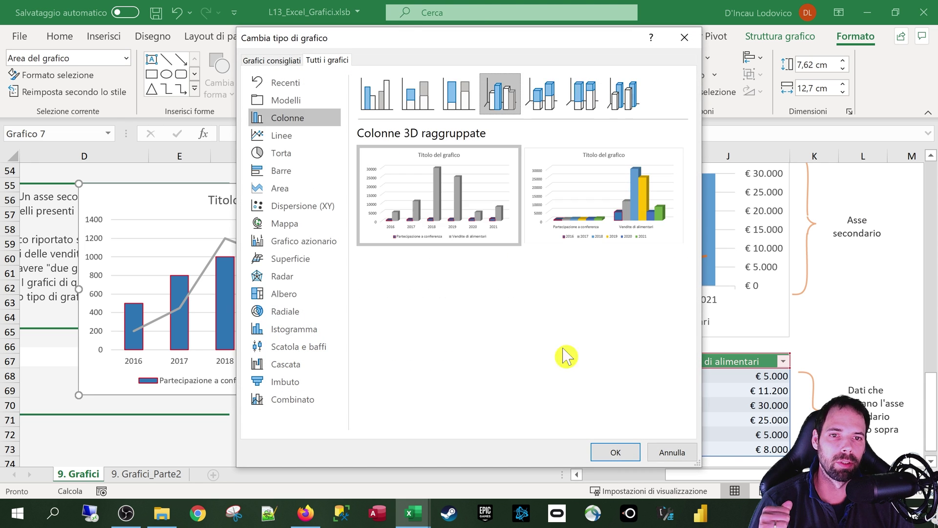
click(611, 457)
- Try to change the chart type of only the Vendite di alimentari series, choosing to keep the 3D chart
click(299, 333)
right_click(299, 332)
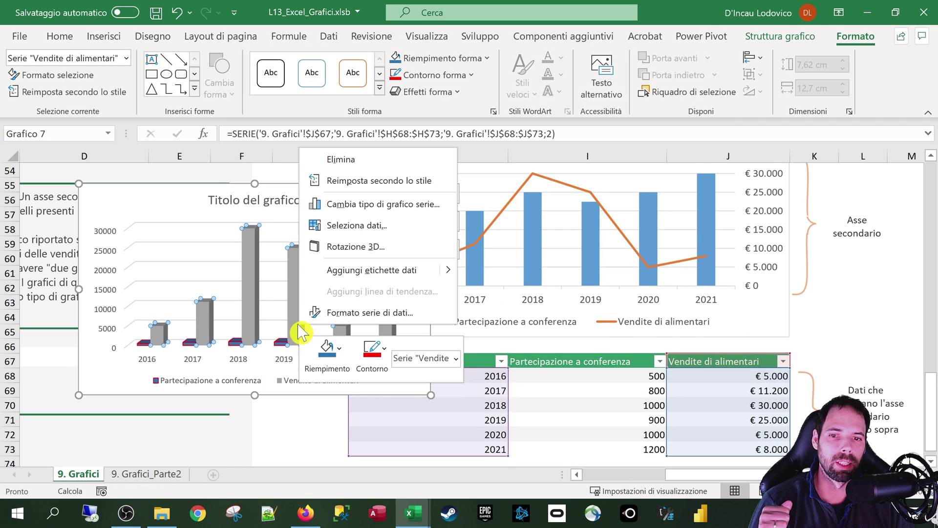
click(361, 206)
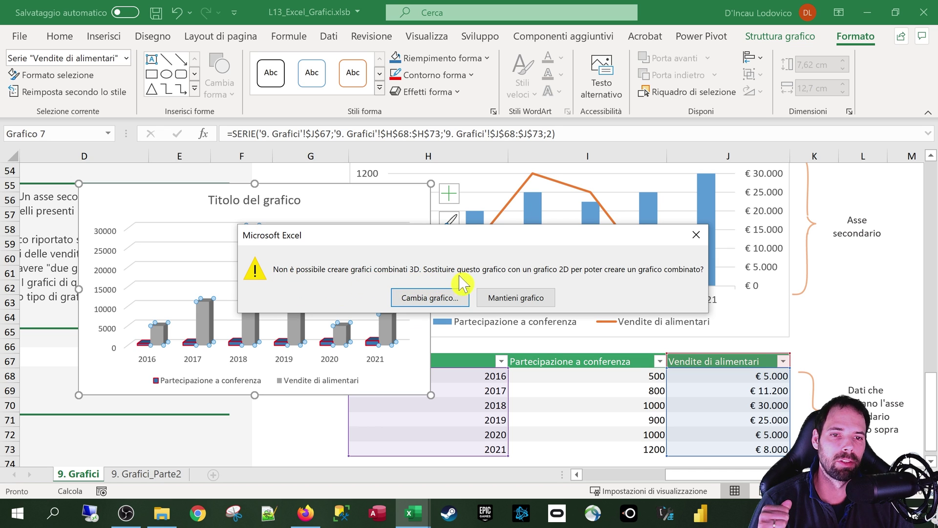
drag(513, 241, 355, 96)
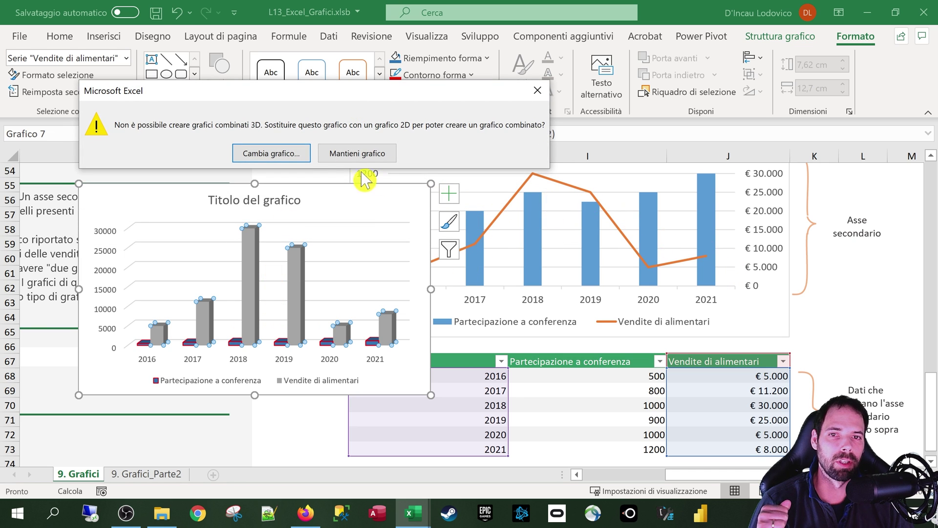
click(360, 154)
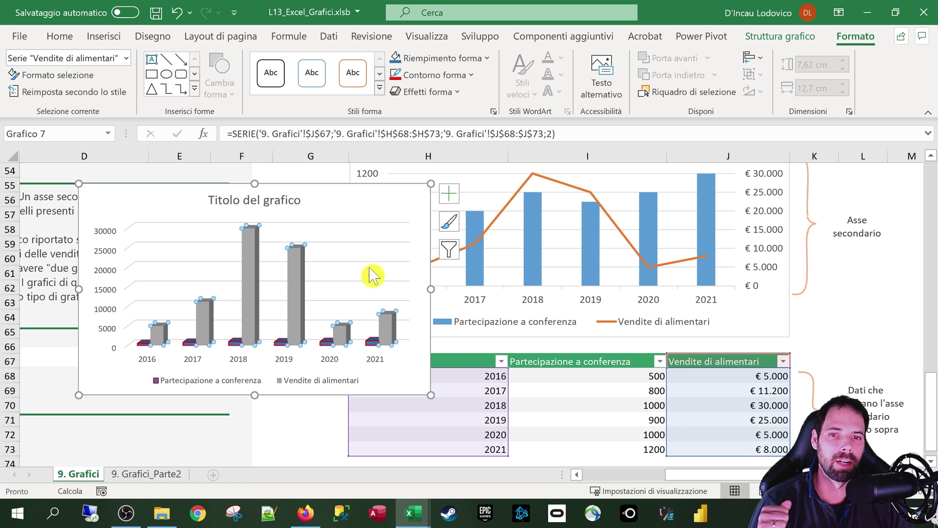
- Try to replace the 3D chart with a custom 2D combination starting from the Vendite di alimentari series, and cancel the change
click(390, 320)
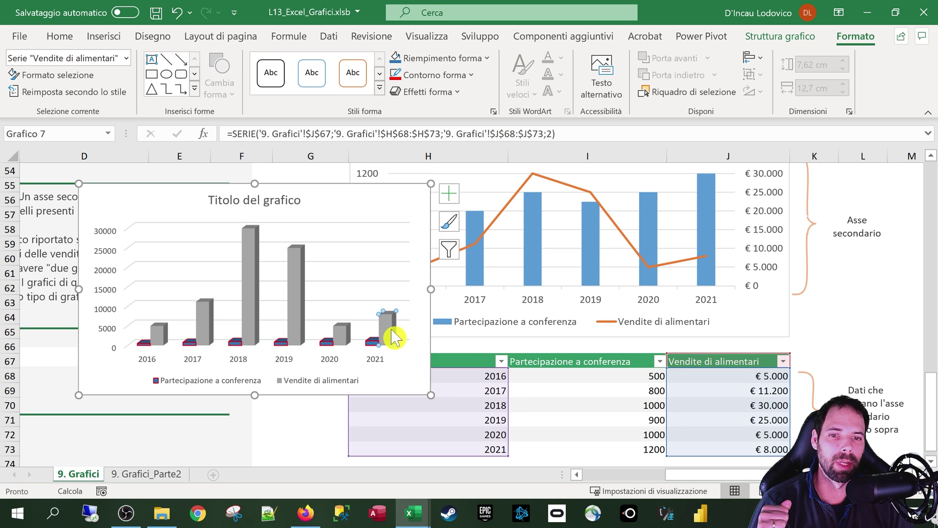
right_click(395, 337)
key(Escape)
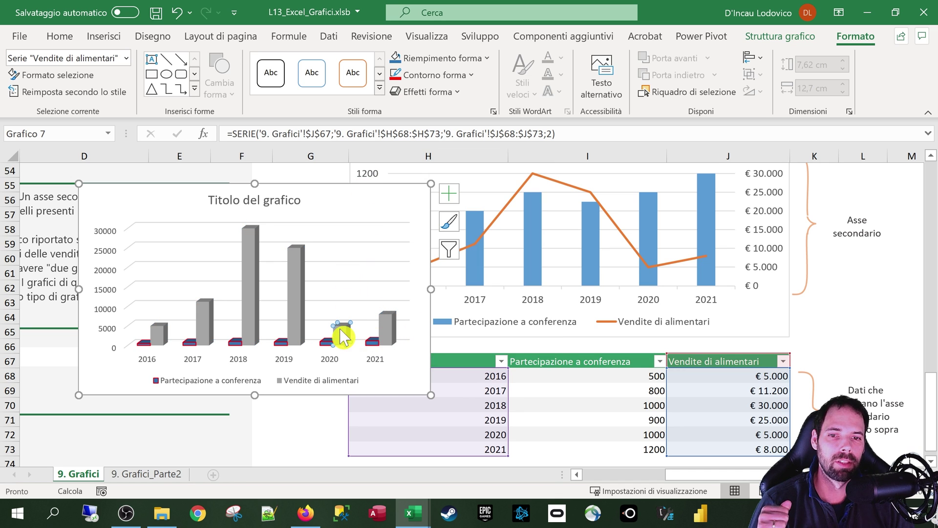
click(419, 279)
click(389, 324)
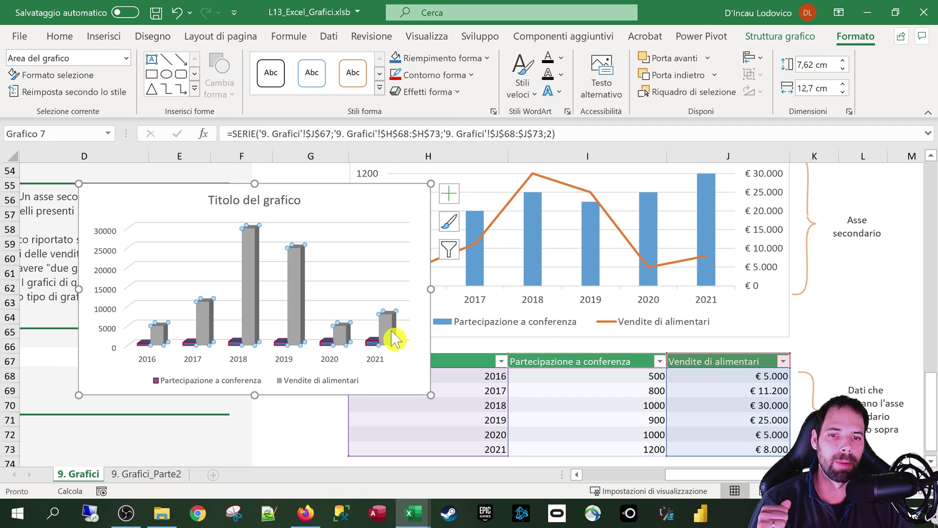
right_click(391, 326)
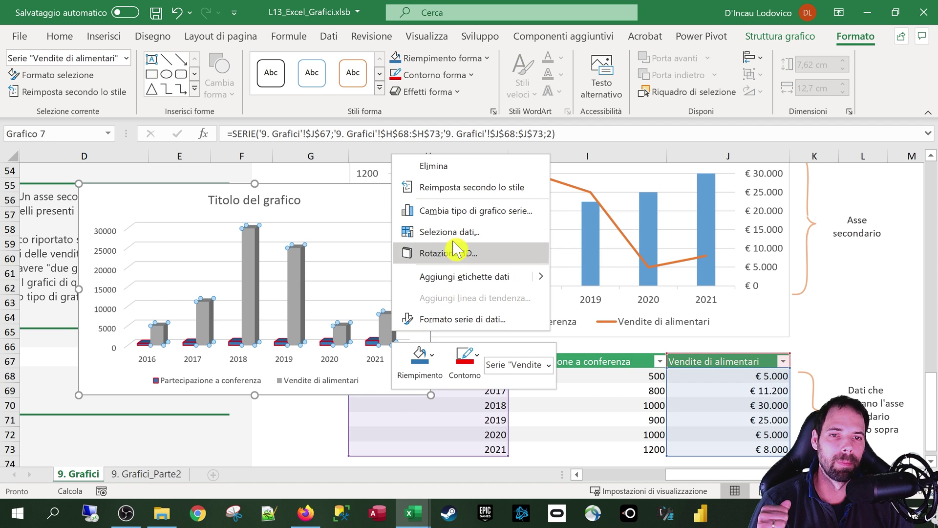
click(459, 221)
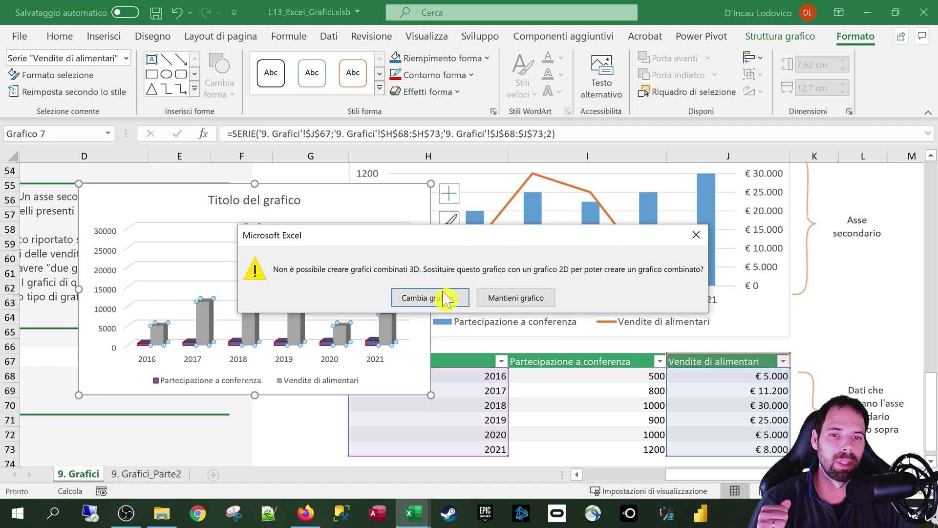
click(445, 308)
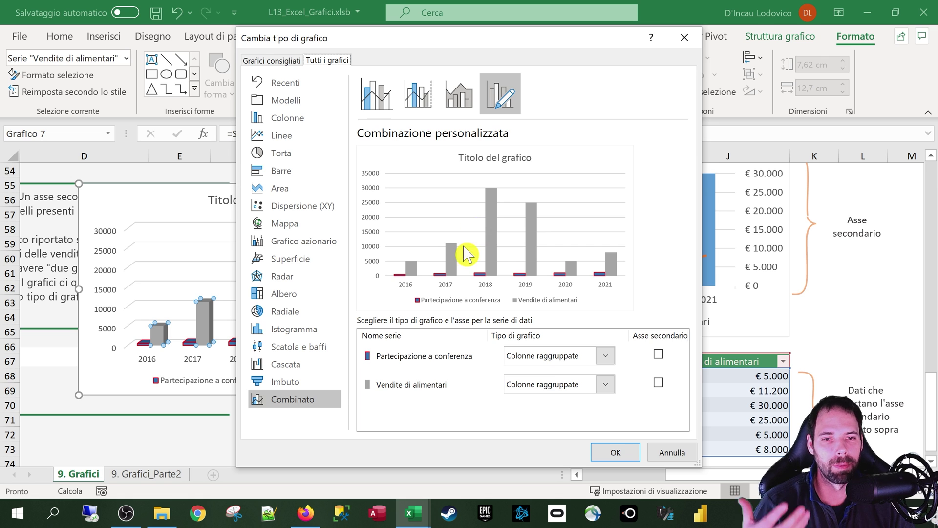
click(672, 453)
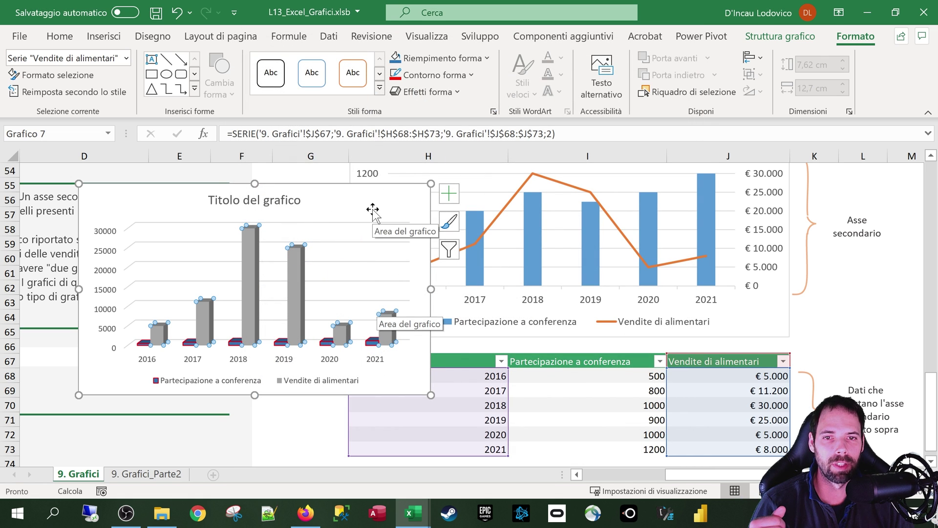
- Try the Piramidi intere and Tronchi di piramide column shapes on the Vendite di alimentari series, and set the shape to Cilindri
right_click(395, 330)
click(443, 311)
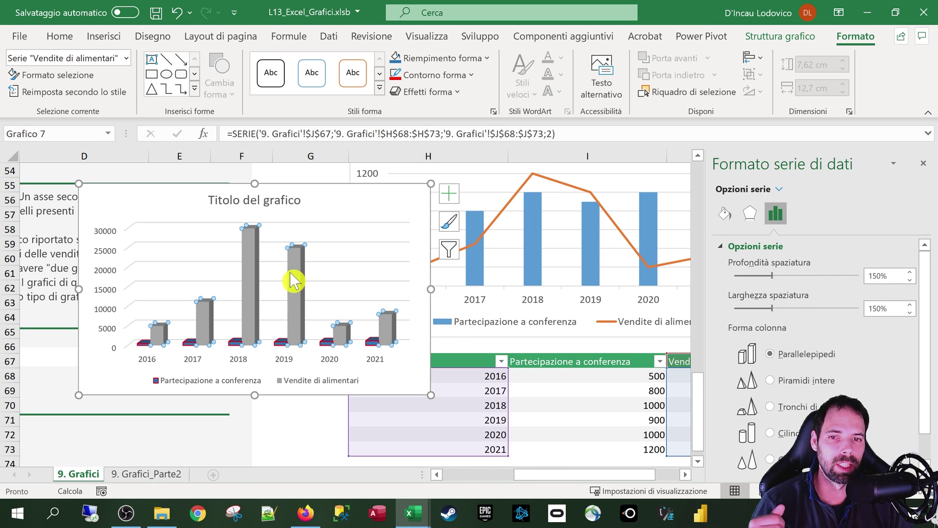
scroll(923, 335, down, 1)
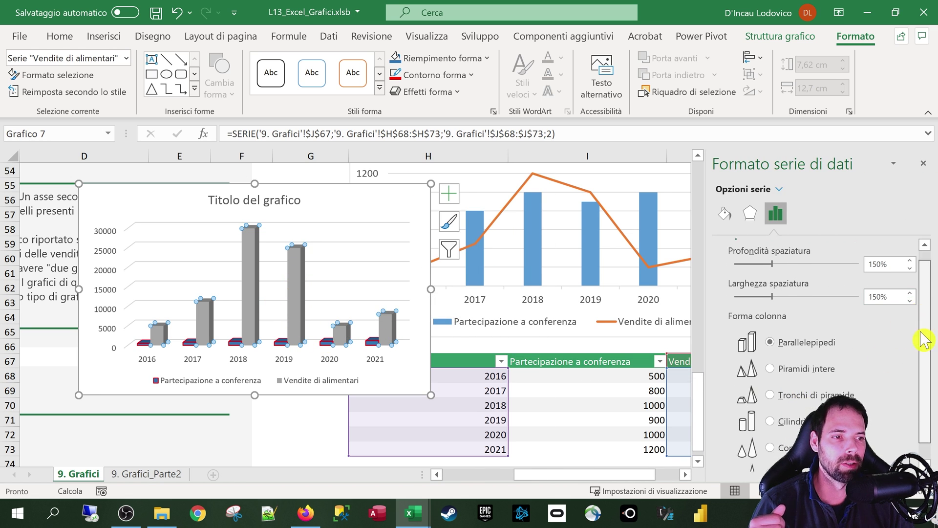
scroll(923, 336, down, 1)
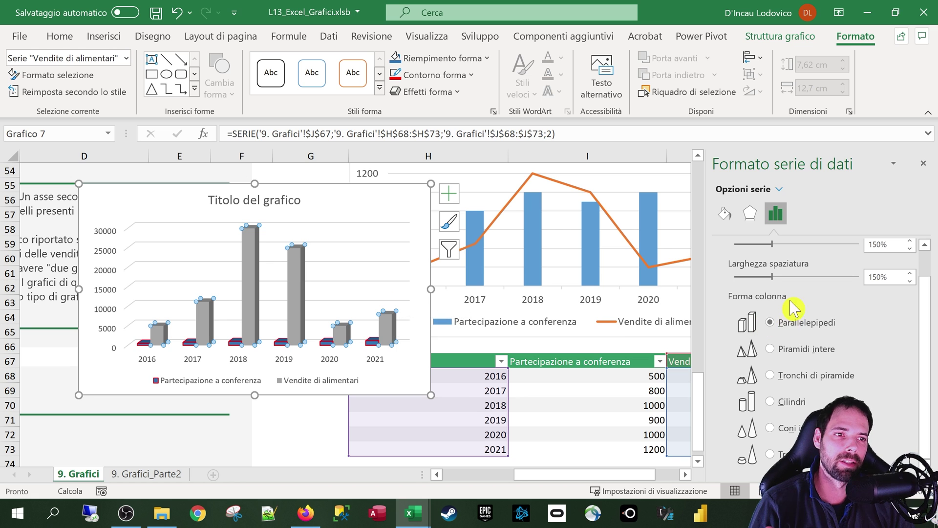
click(779, 189)
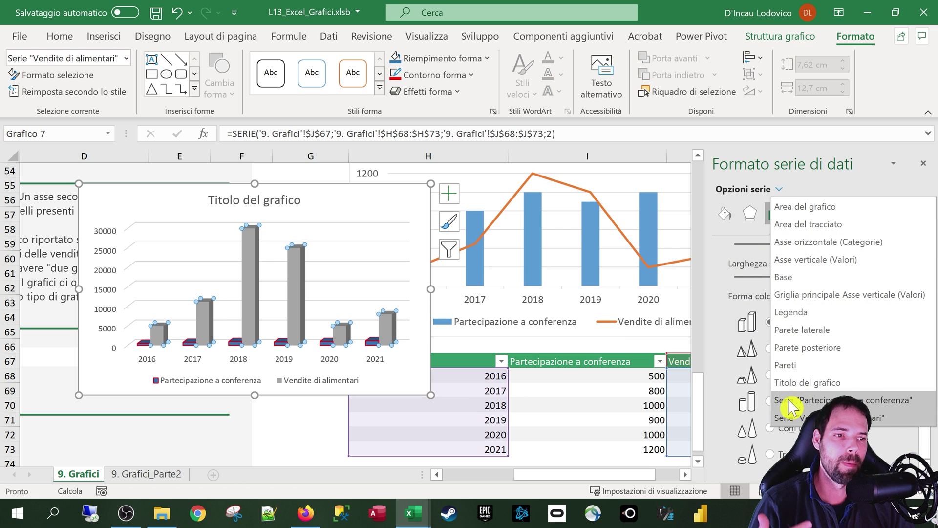
click(877, 190)
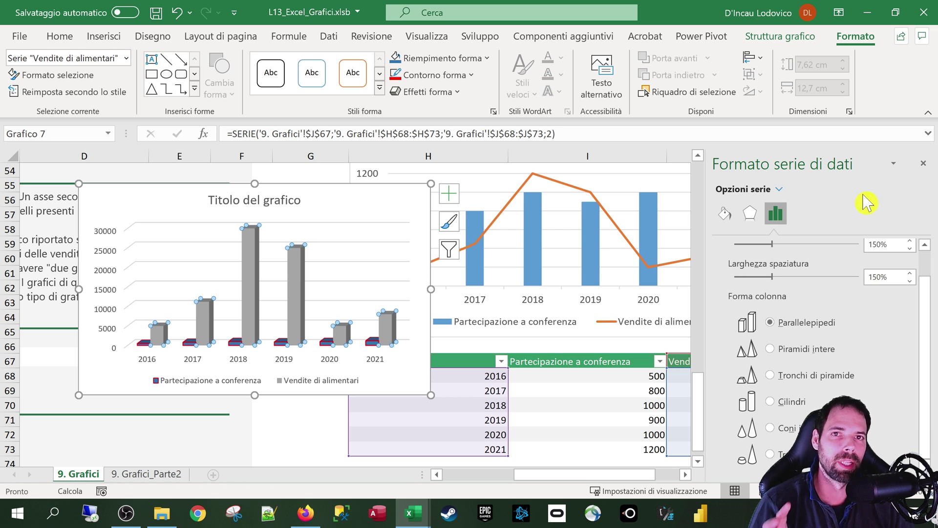
click(775, 347)
click(778, 376)
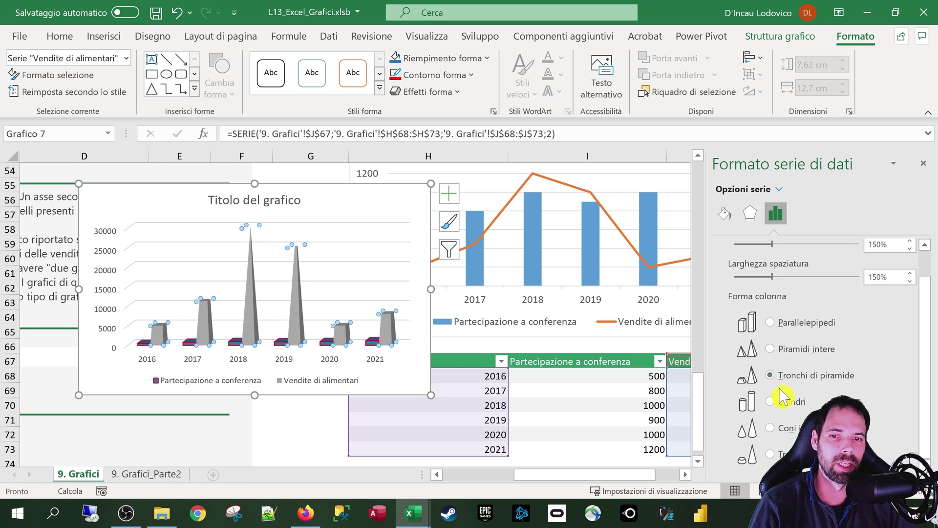
click(770, 403)
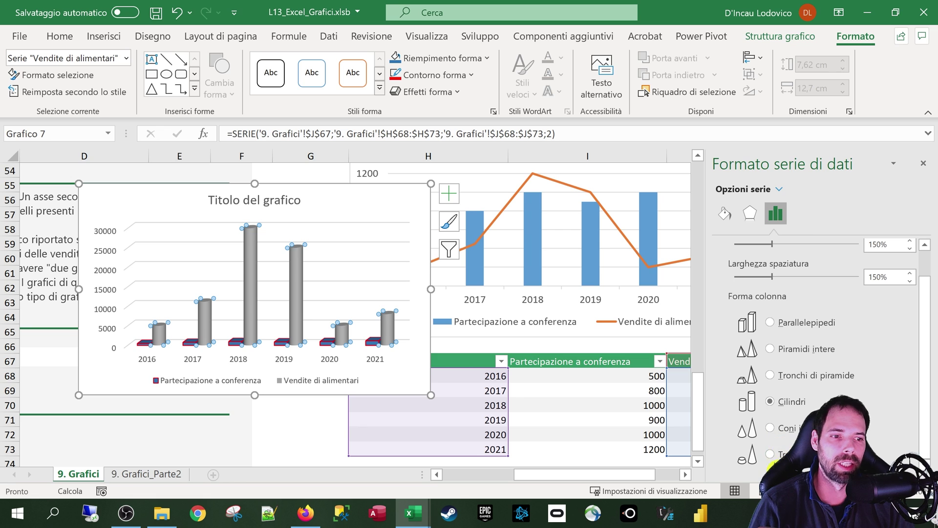
- Try the two cone column shapes on the Vendite di alimentari series, and set the shape to Tronchi di piramide
click(771, 428)
click(770, 454)
click(777, 377)
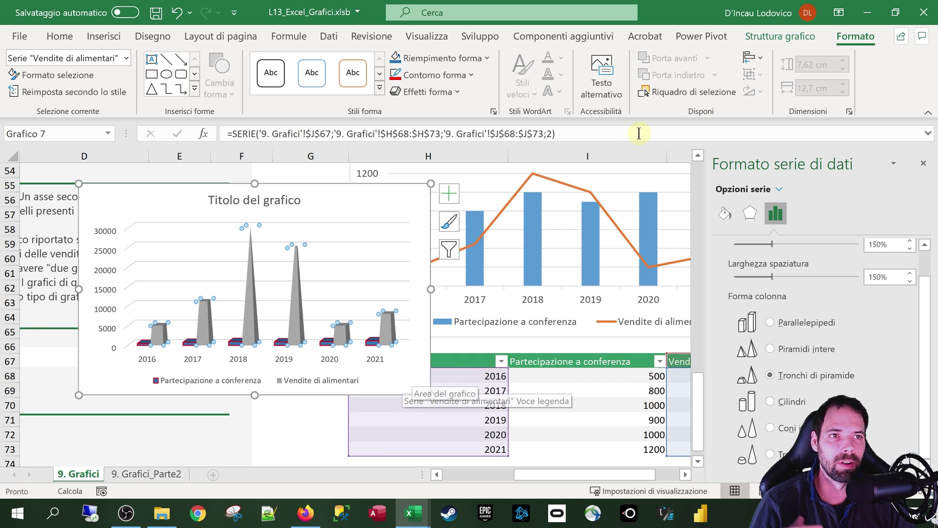
- Change the whole 3D chart to the 2D Colonne raggruppate type with the years as categories, close the formatting options and deselect the chart
right_click(413, 379)
click(475, 219)
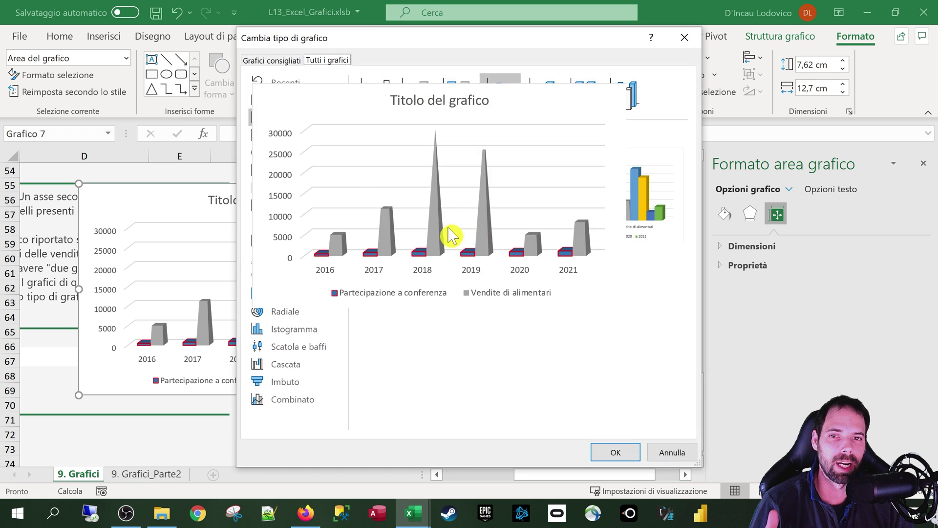
click(375, 93)
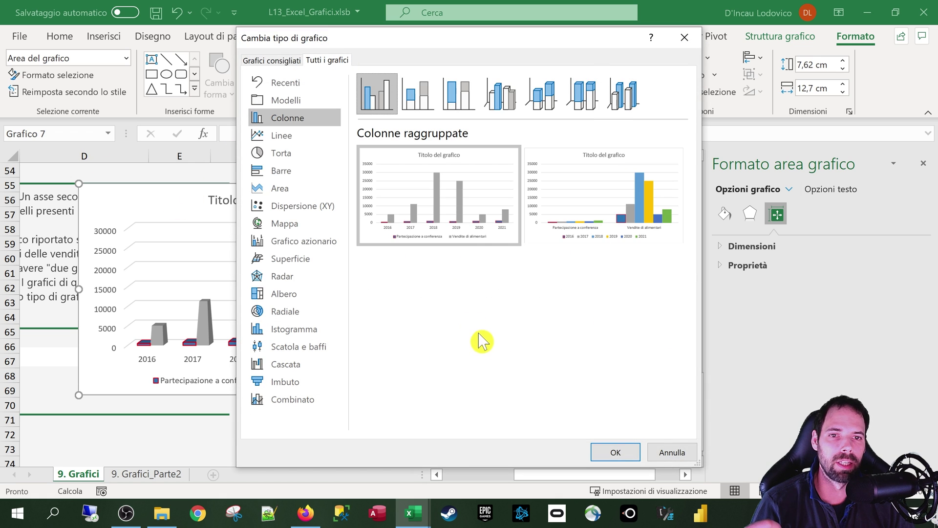
click(612, 452)
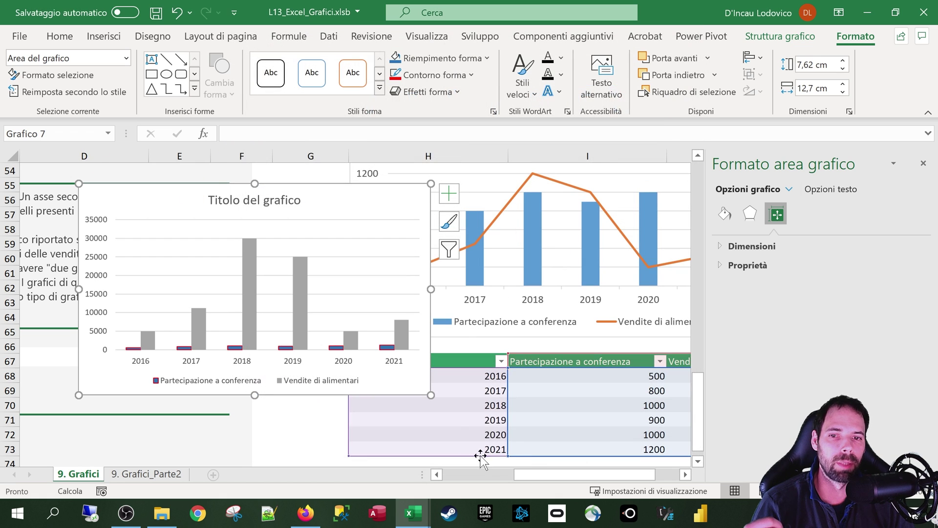
click(924, 163)
click(820, 246)
click(810, 321)
click(825, 373)
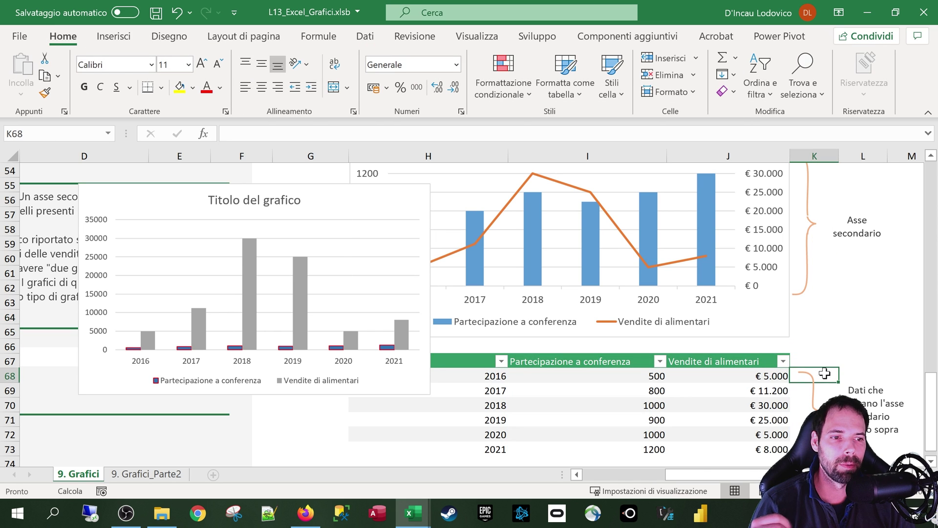
- On the 9. Grafici_Parte2 sheet, insert a 2D clustered column chart from the table of places, regions, participation and number of conferences
click(158, 475)
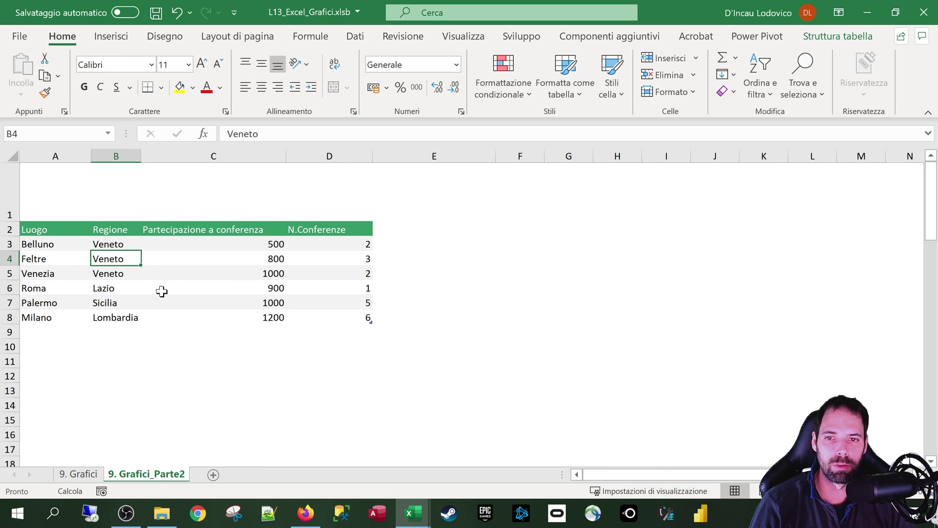
click(159, 239)
drag(55, 231, 335, 314)
click(200, 263)
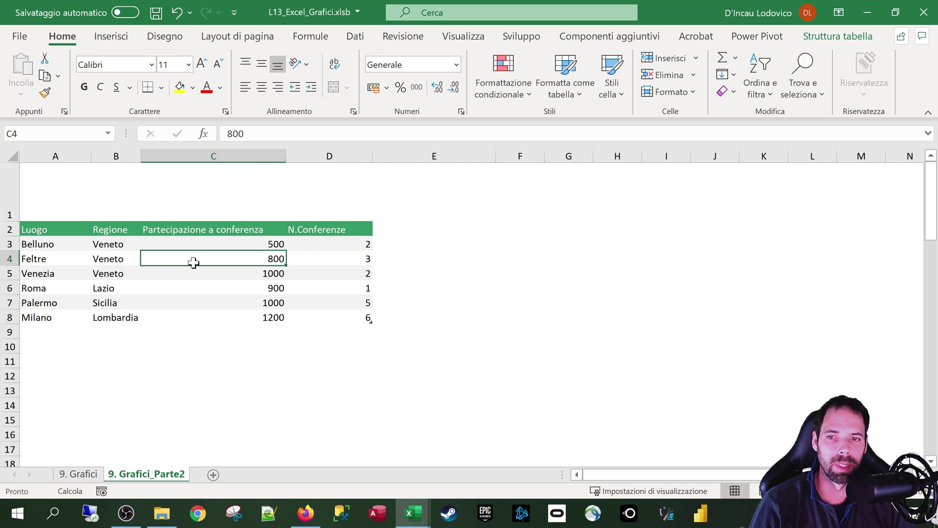
click(112, 37)
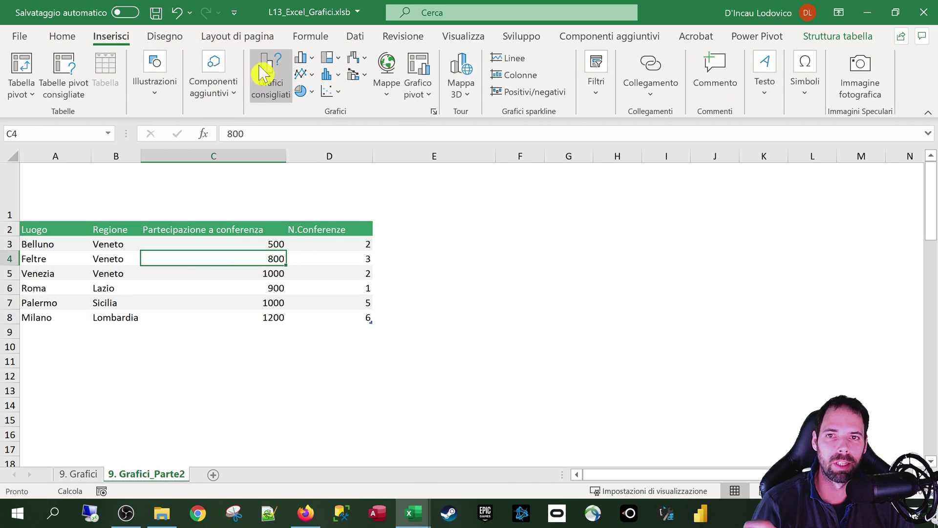
click(306, 58)
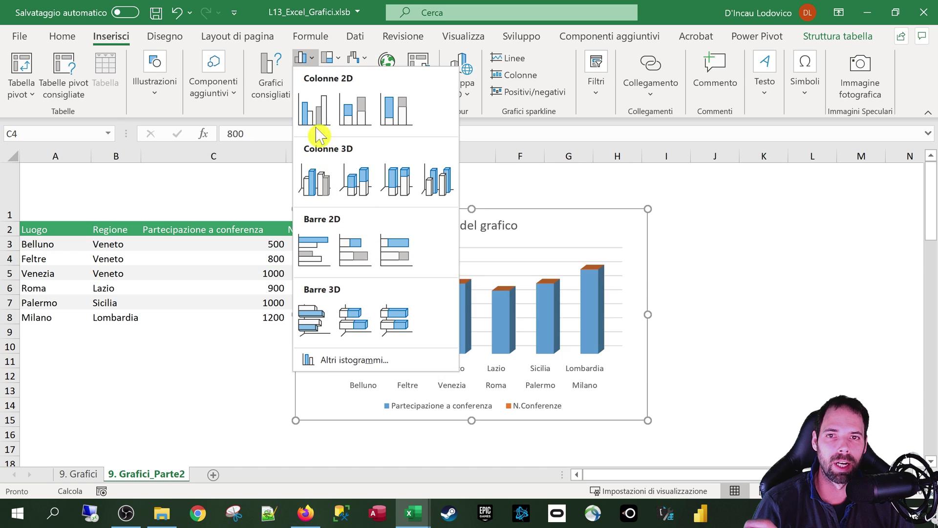
click(314, 110)
- Move the new column chart beside the table so that it starts at column E and leaves all the data uncovered
drag(389, 208, 476, 162)
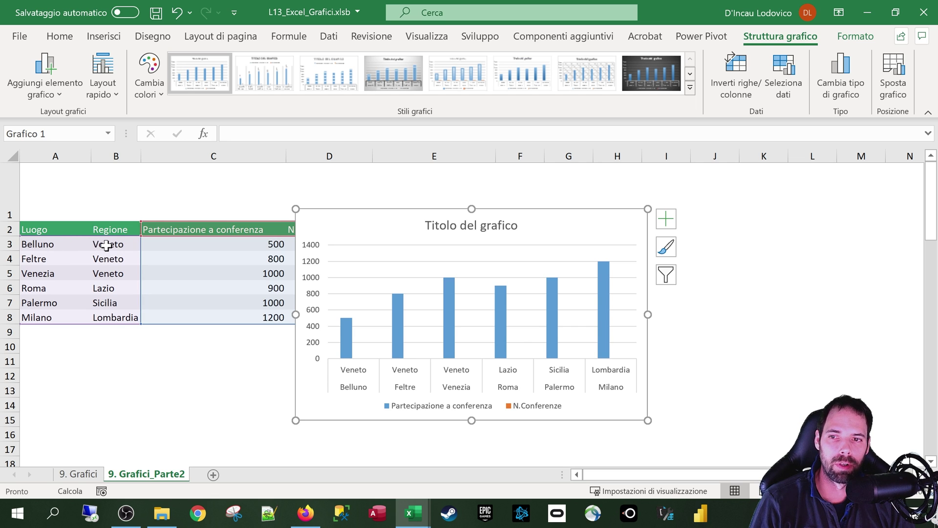
drag(348, 208, 430, 168)
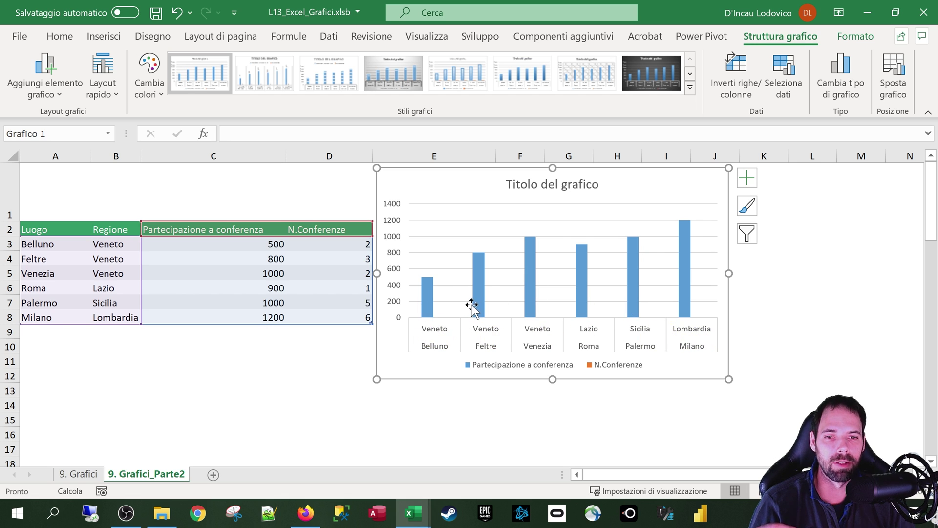
drag(433, 373, 433, 370)
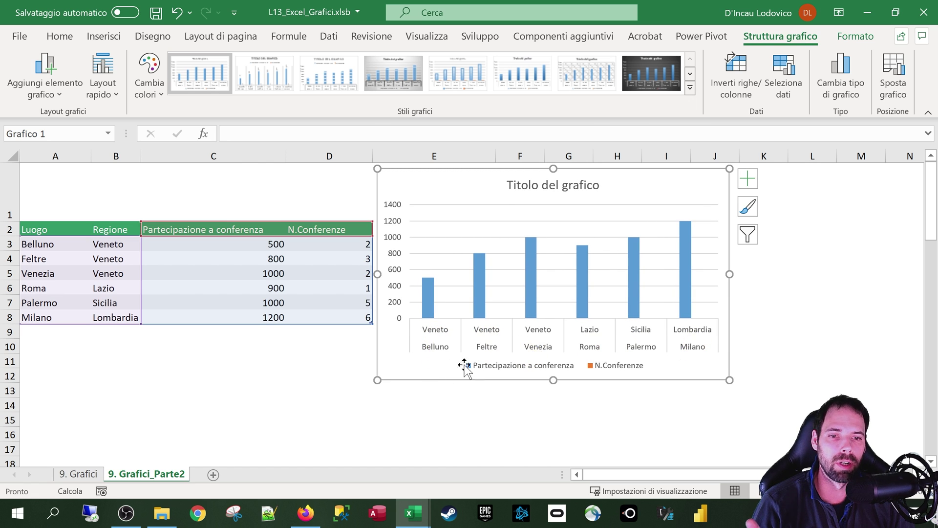
- Review the secondary-axis combo chart on the 9. Grafici sheet for comparison, and return to the 9. Grafici_Parte2 sheet
right_click(423, 374)
key(Escape)
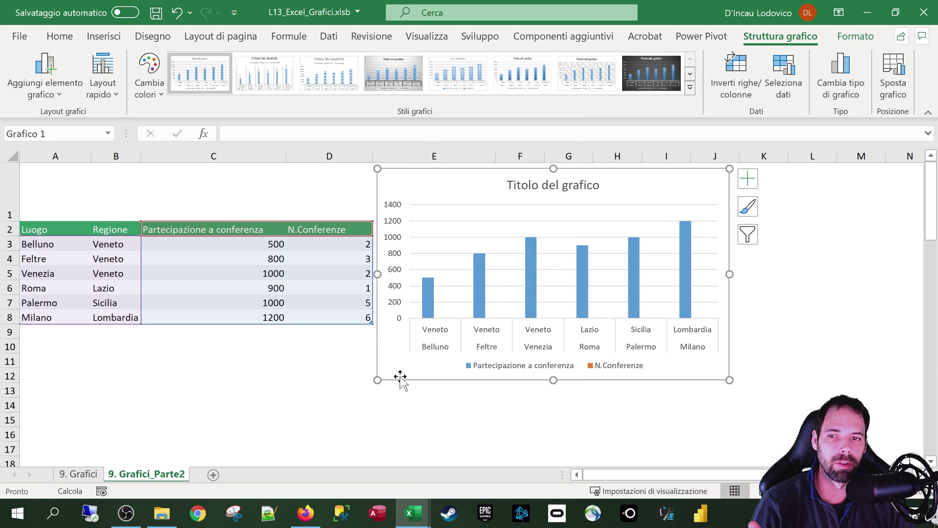
click(84, 474)
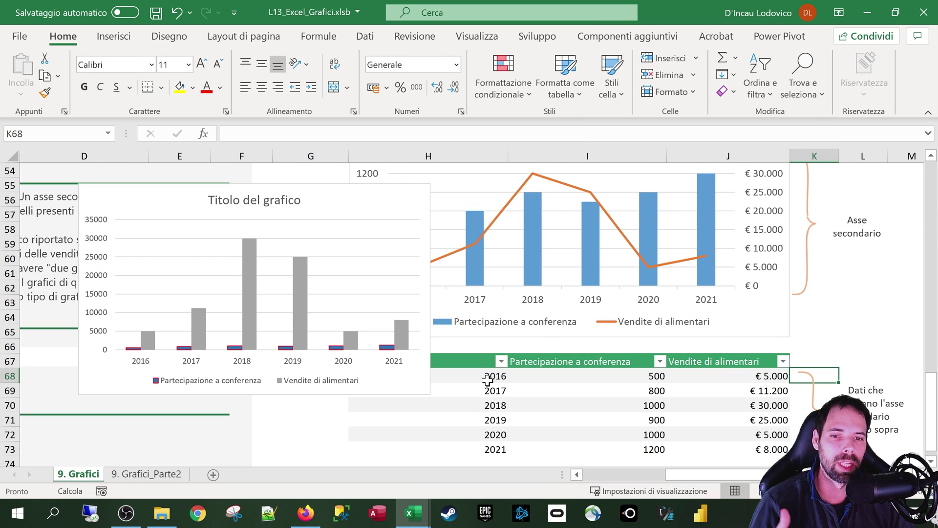
click(146, 474)
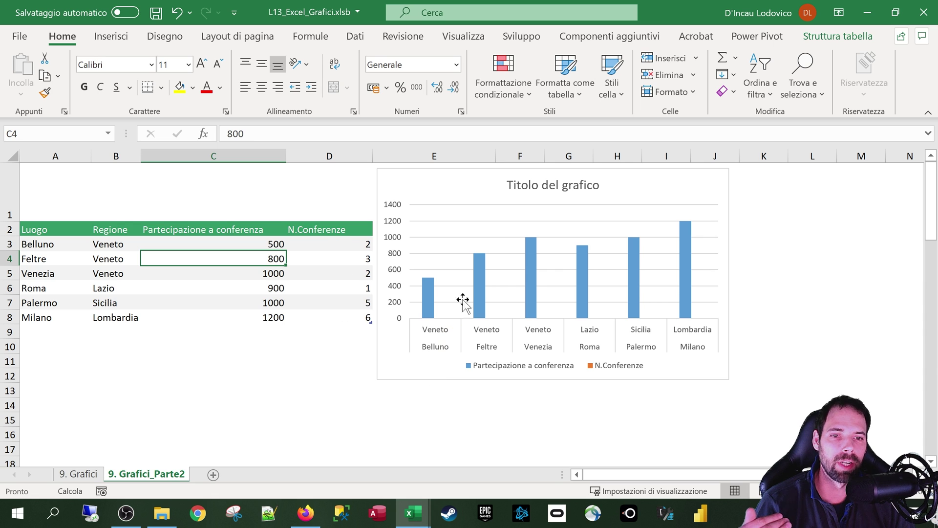
- Change the chart to a Combinato type with Partecipazione a conferenza as Colonne raggruppate and N.Conferenze as Linee on the secondary axis
right_click(472, 287)
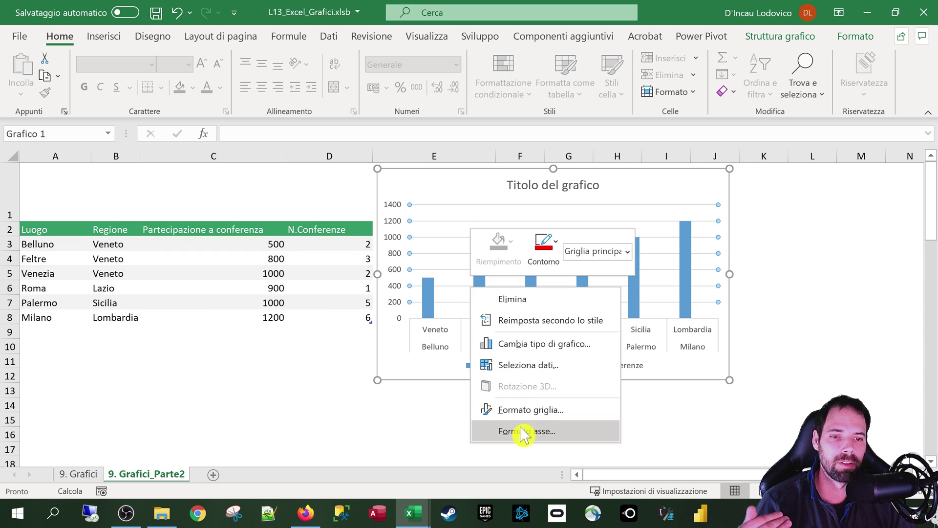
click(528, 344)
click(321, 400)
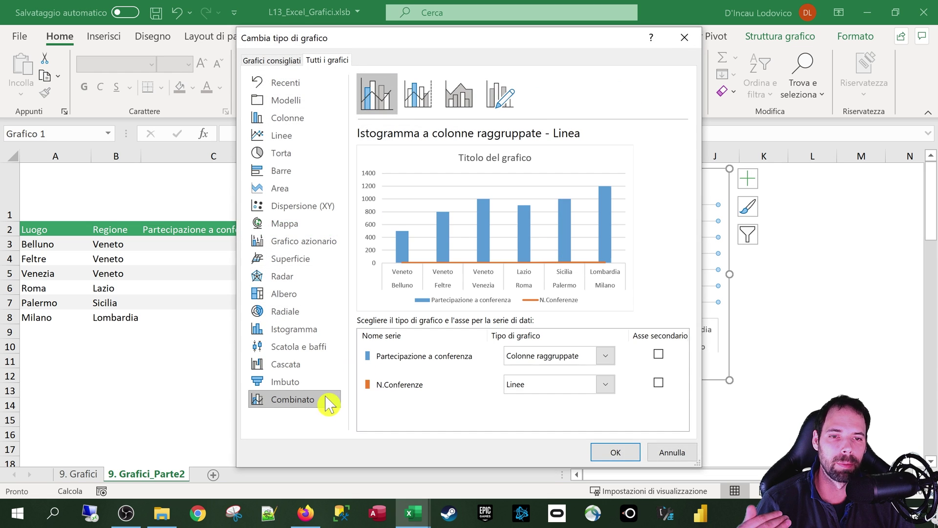
click(460, 391)
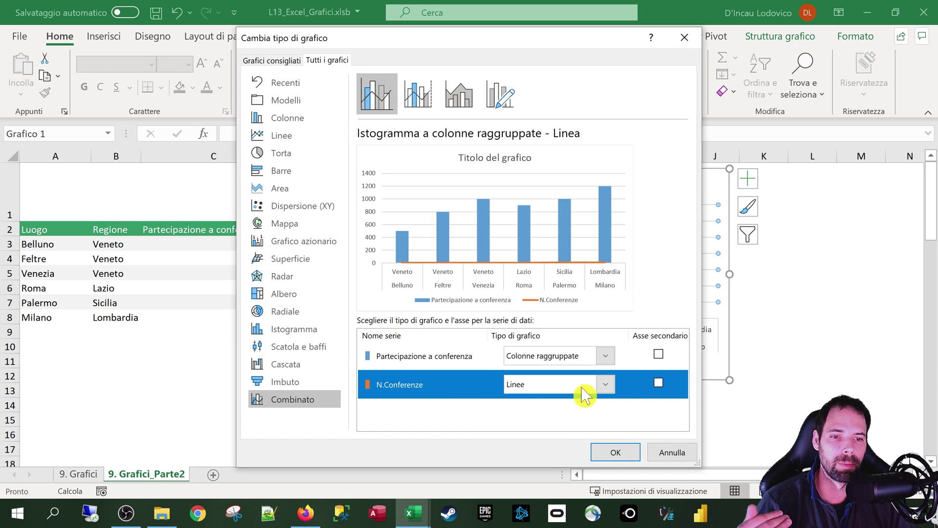
click(659, 383)
click(617, 451)
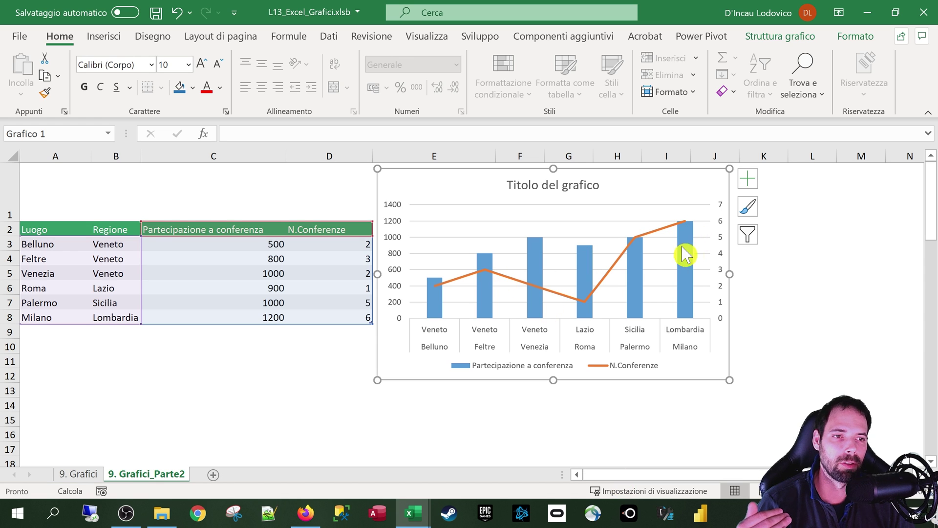
drag(416, 378, 417, 380)
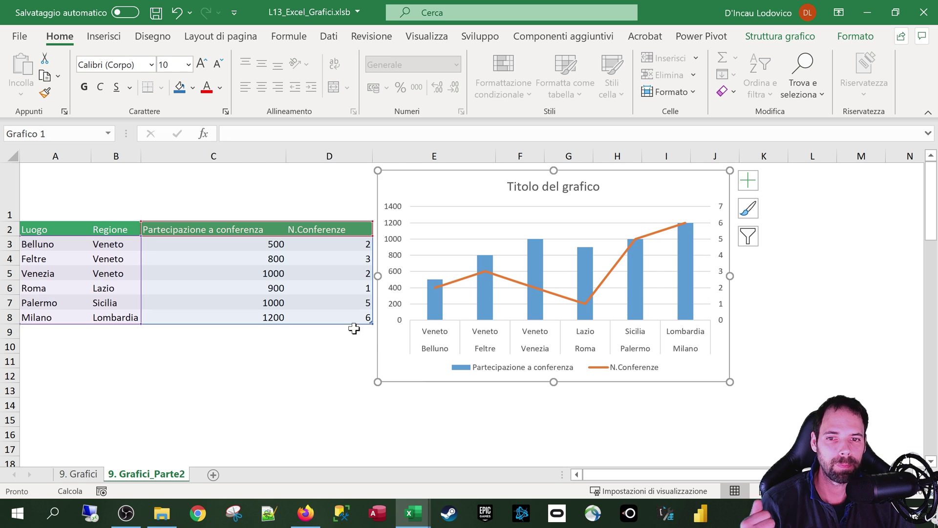